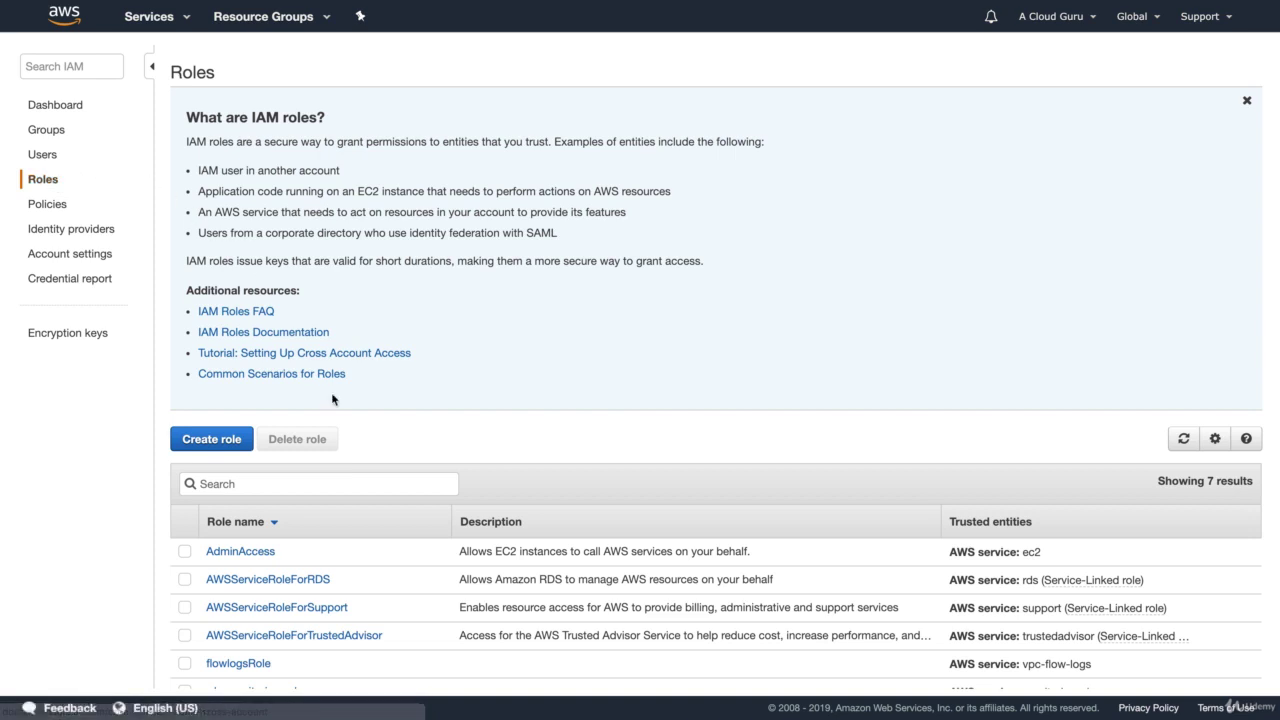
# Start a new IAM role for EC2 and select the AmazonS3FullAccess policy
pyautogui.scroll(-3, 343, 523)
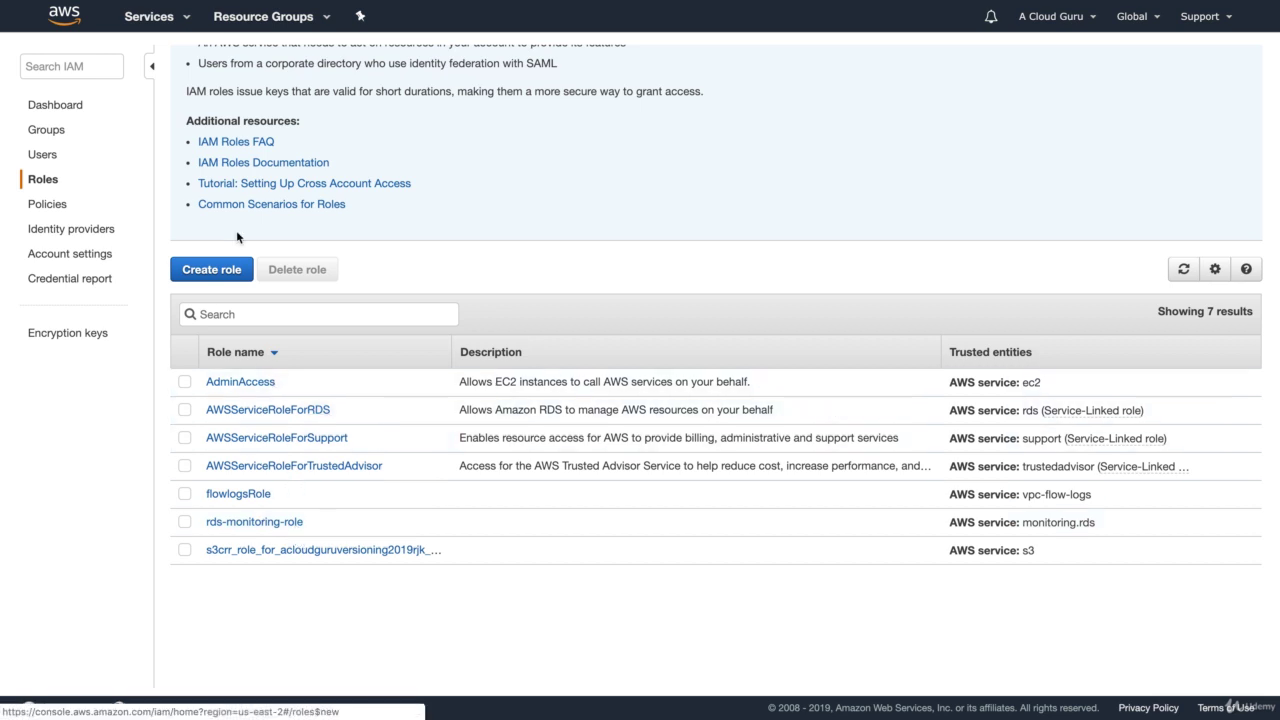
pyautogui.click(228, 269)
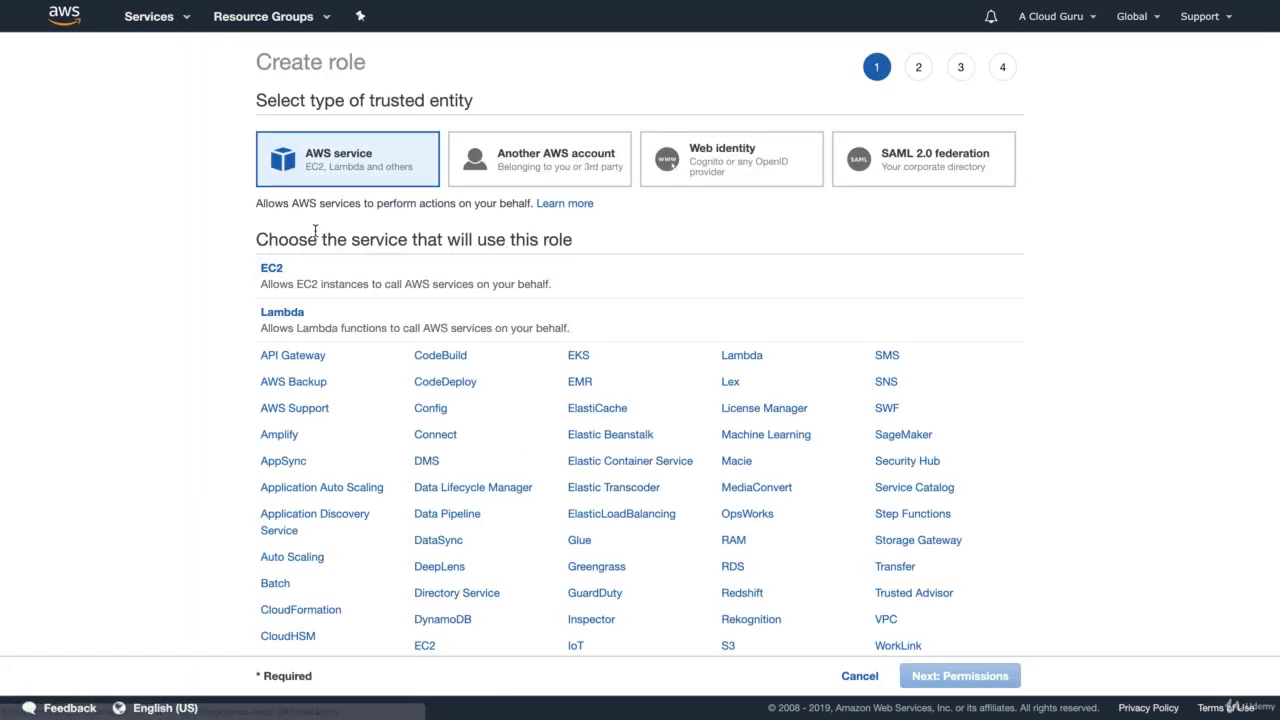
pyautogui.click(313, 283)
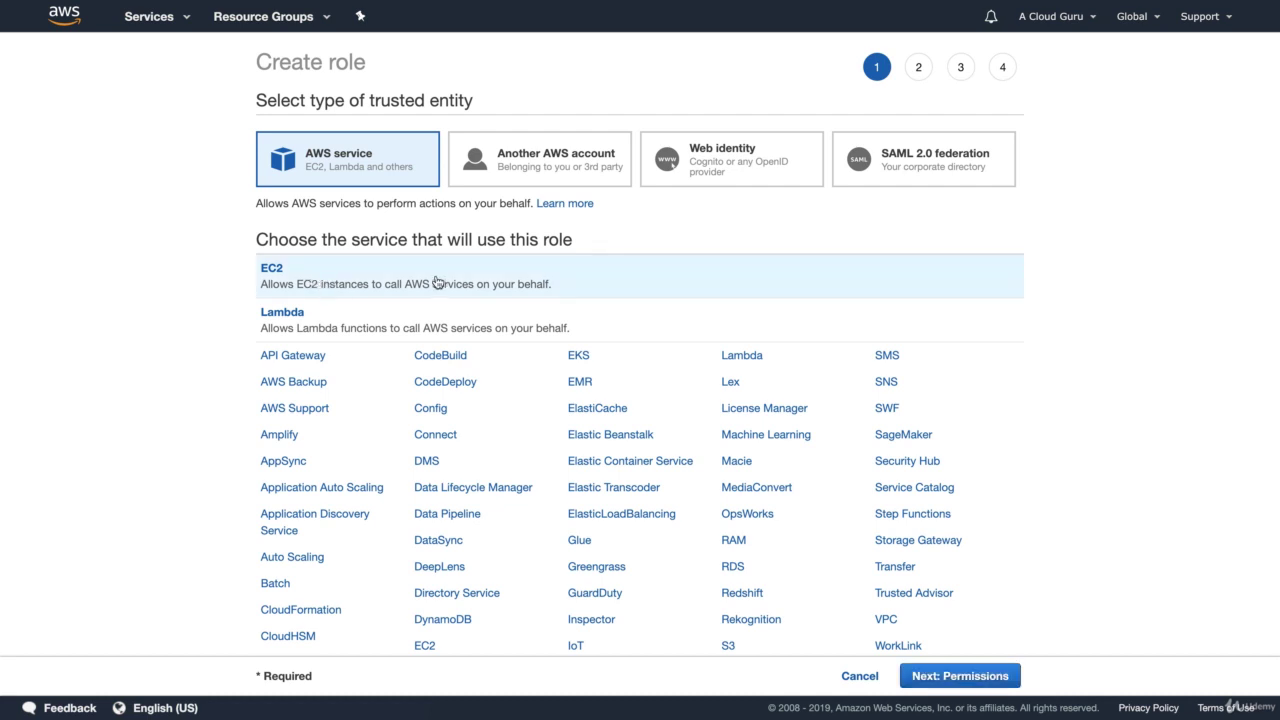
pyautogui.click(926, 676)
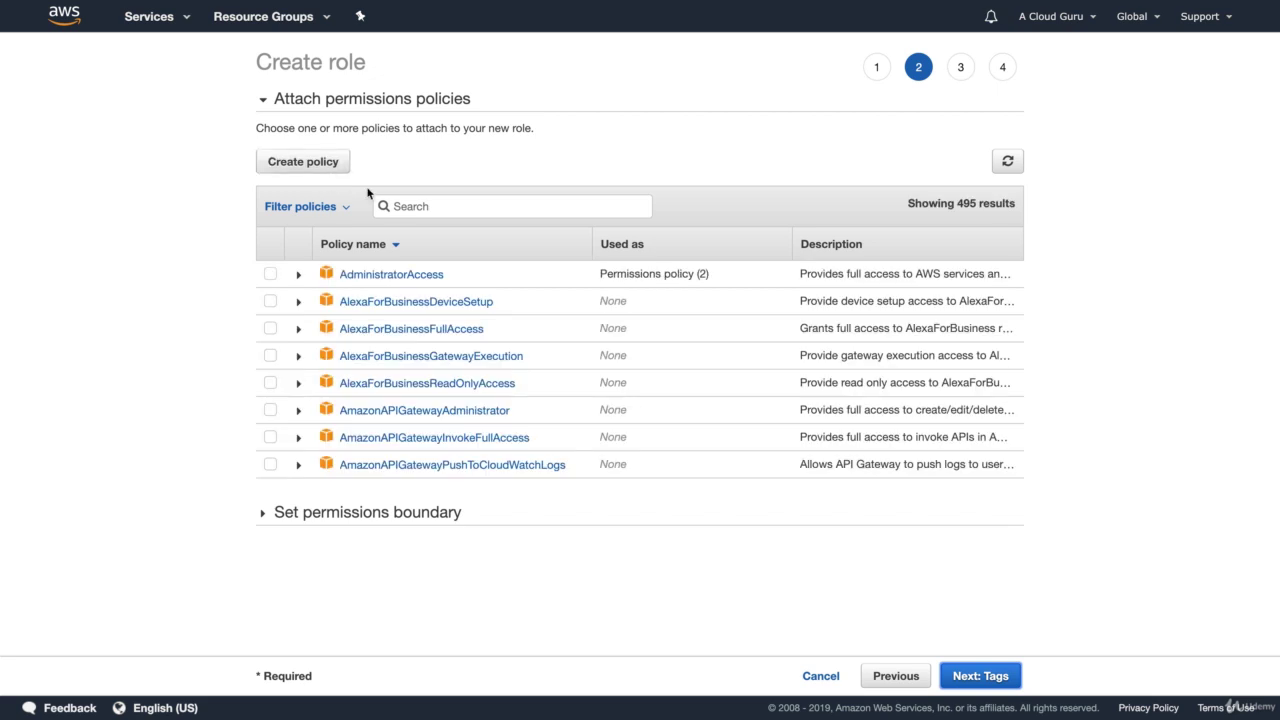
pyautogui.click(422, 205)
pyautogui.write('s2\\')
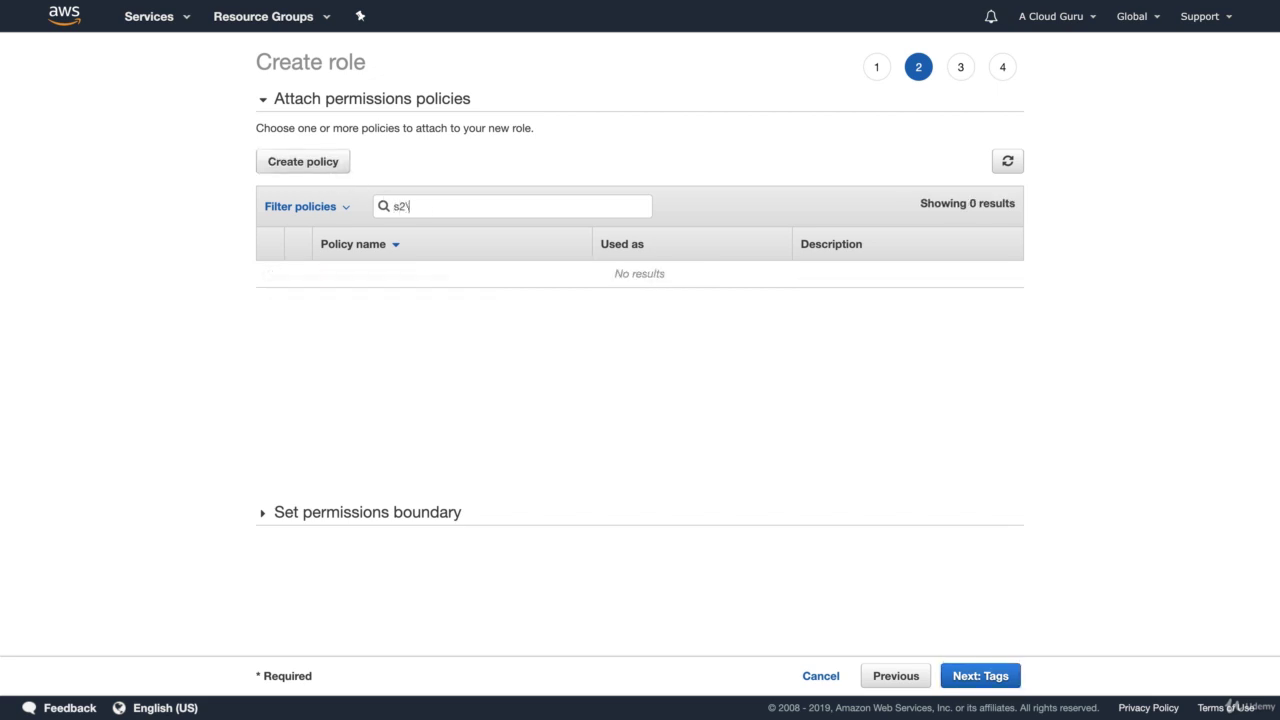
pyautogui.press('BackSpace')
pyautogui.write('s3')
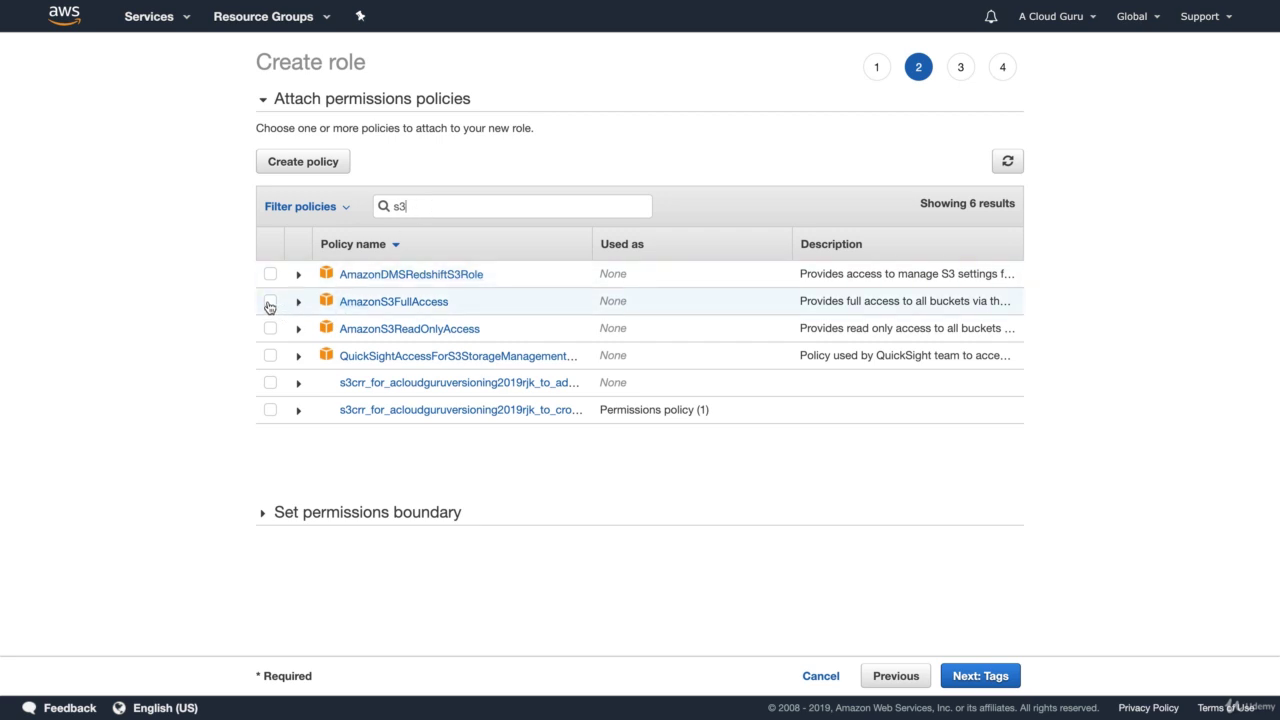
pyautogui.click(270, 302)
# Skip tags, name the role S3AdminAccess, and create it
pyautogui.click(983, 676)
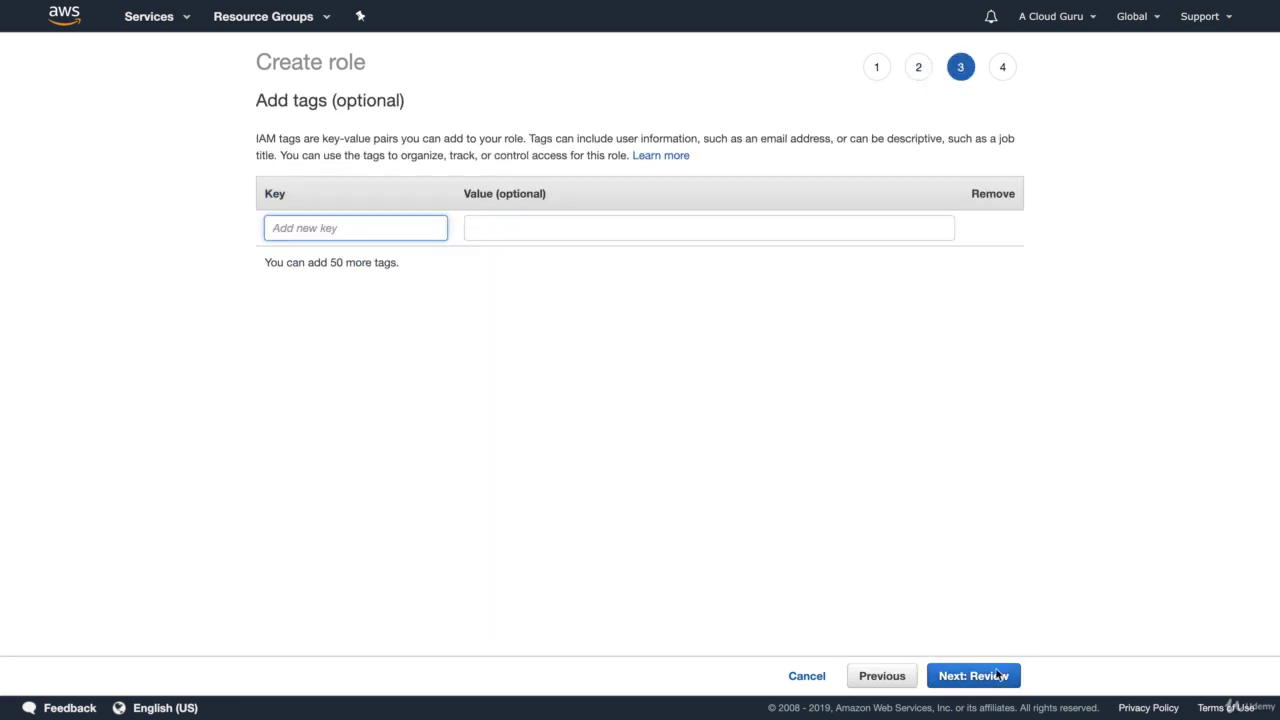
pyautogui.click(997, 675)
pyautogui.click(552, 168)
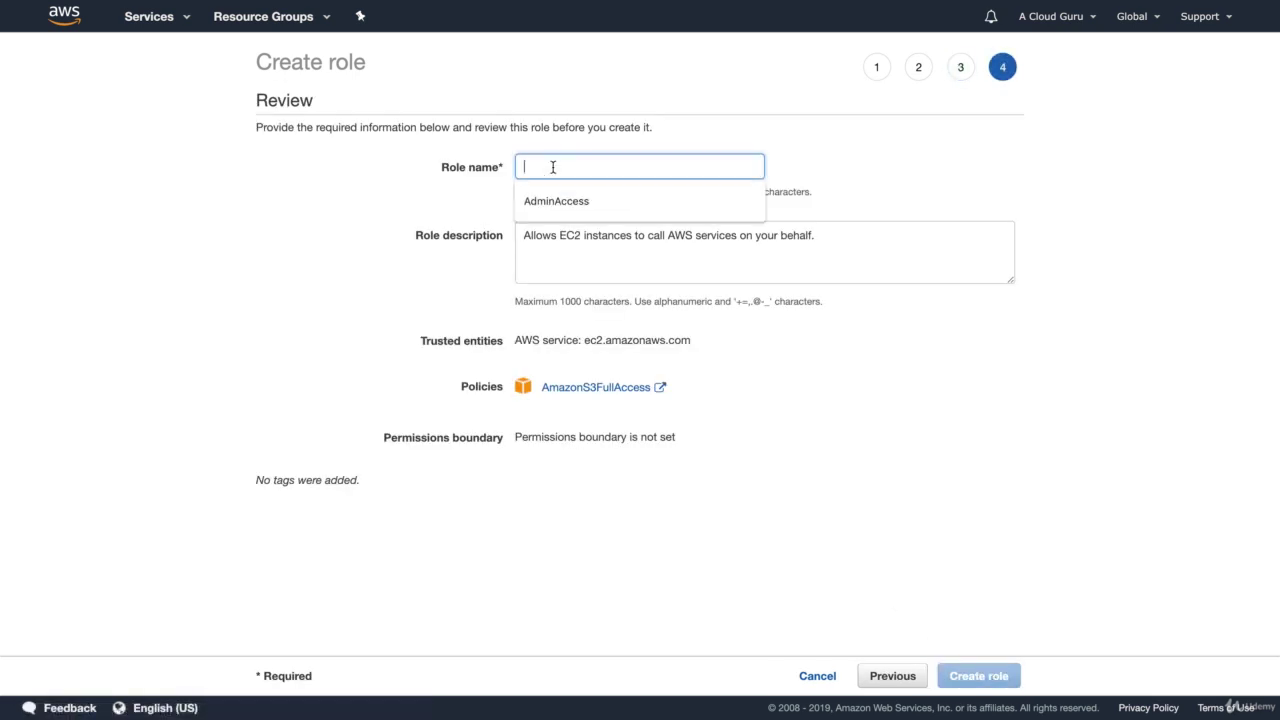
pyautogui.write('S3AdminAccess')
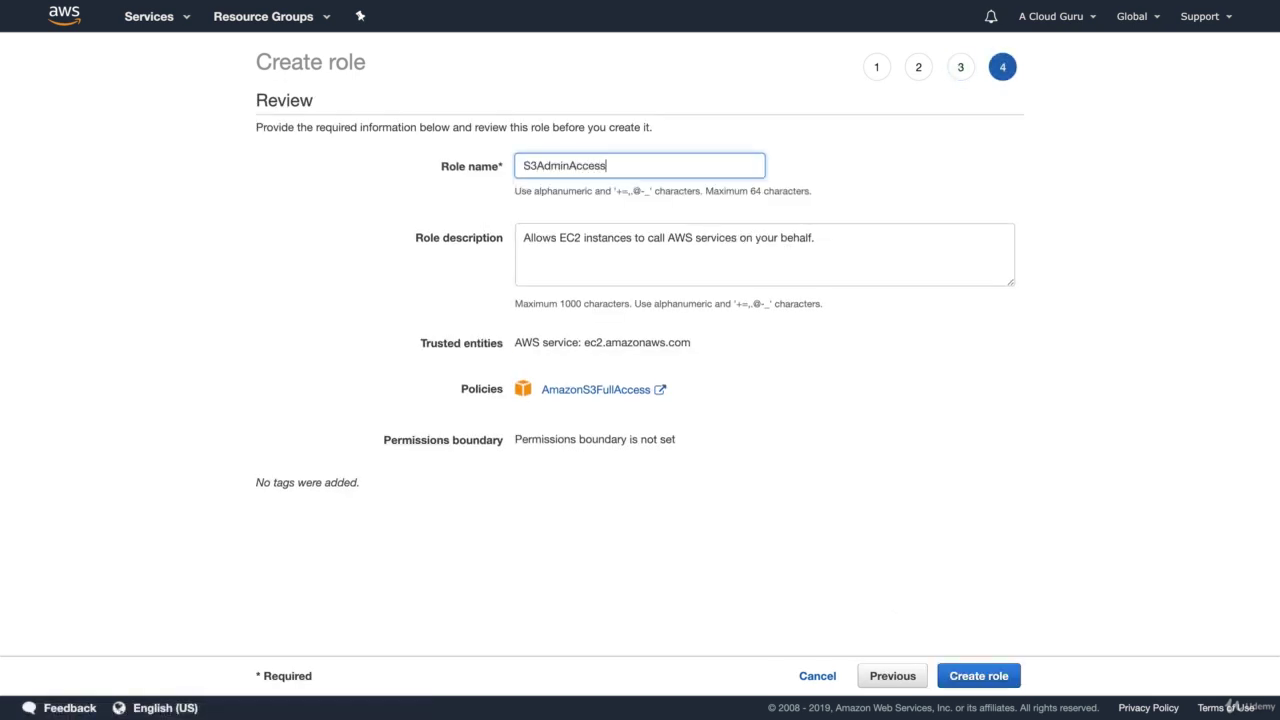
pyautogui.doubleClick(766, 238)
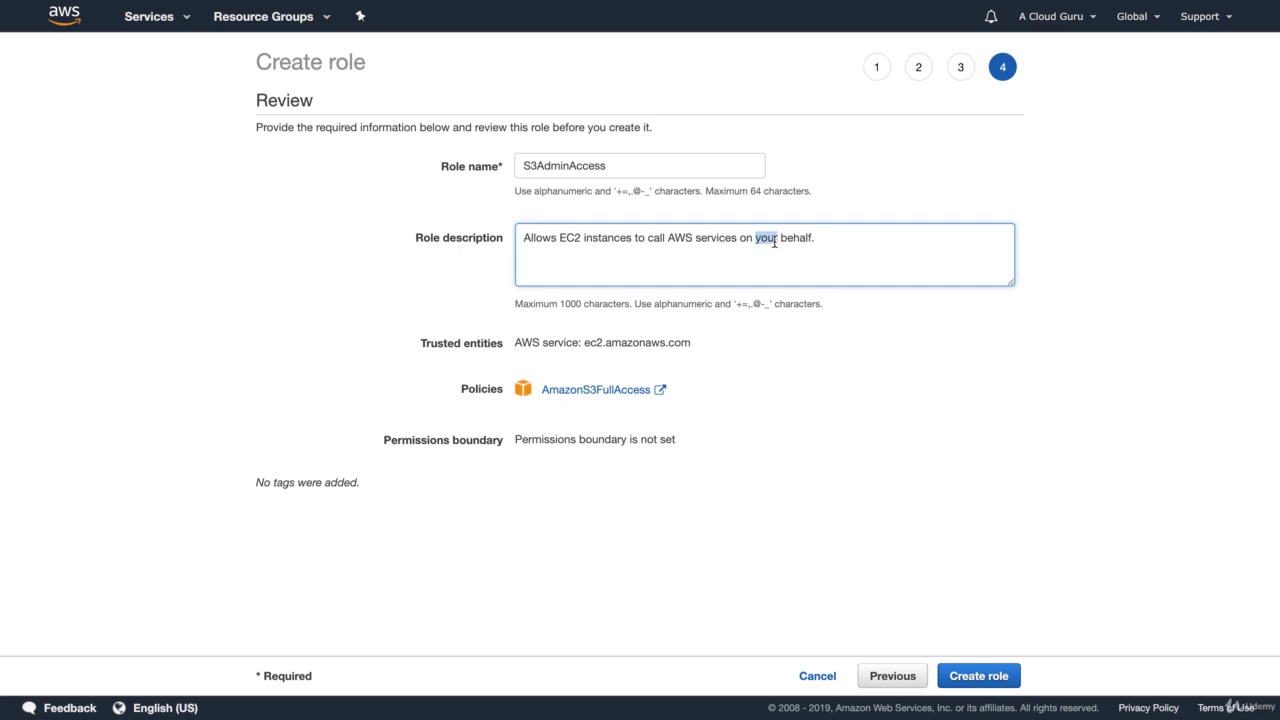
pyautogui.click(1025, 412)
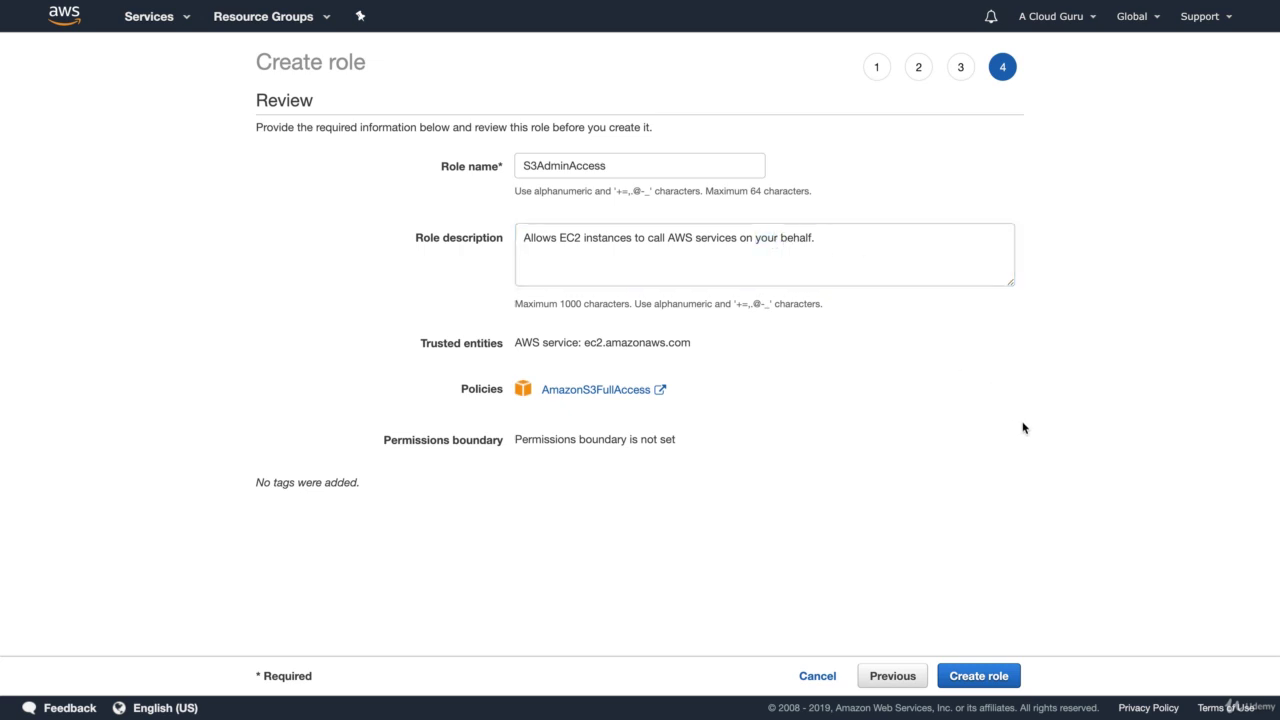
pyautogui.click(985, 677)
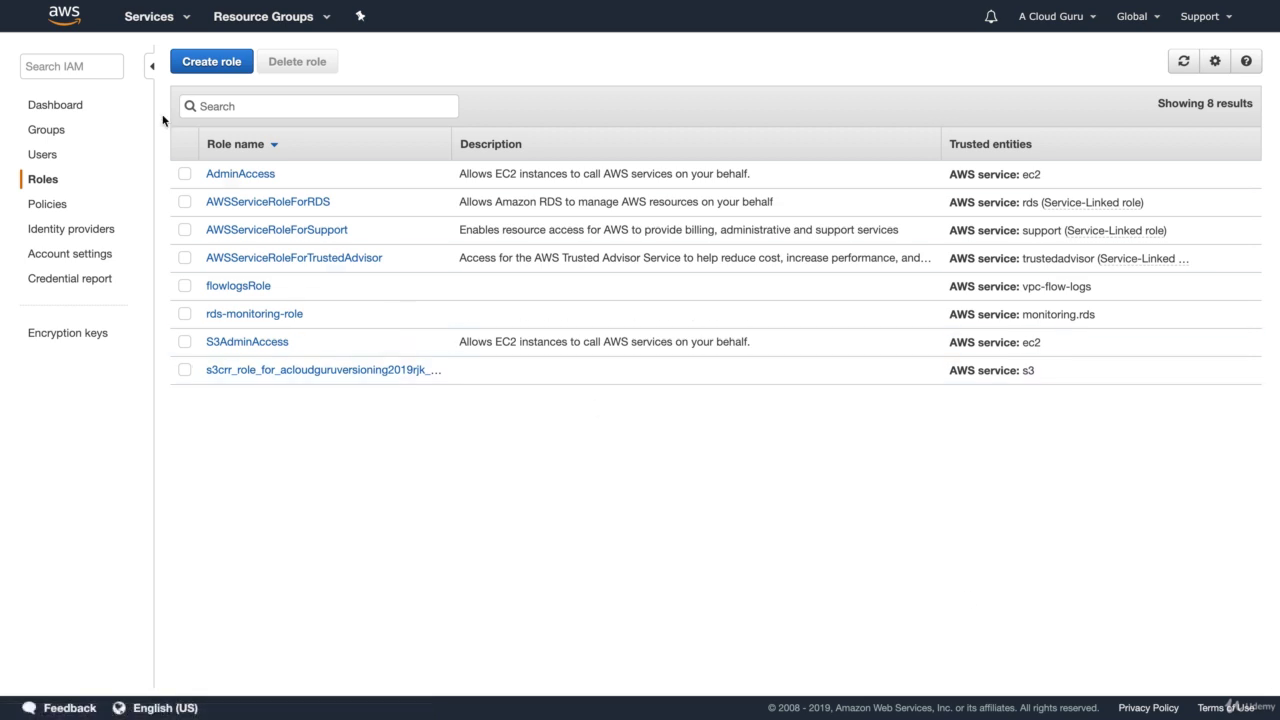
# Go to the EC2 instance list and select MyDBServer
pyautogui.click(135, 22)
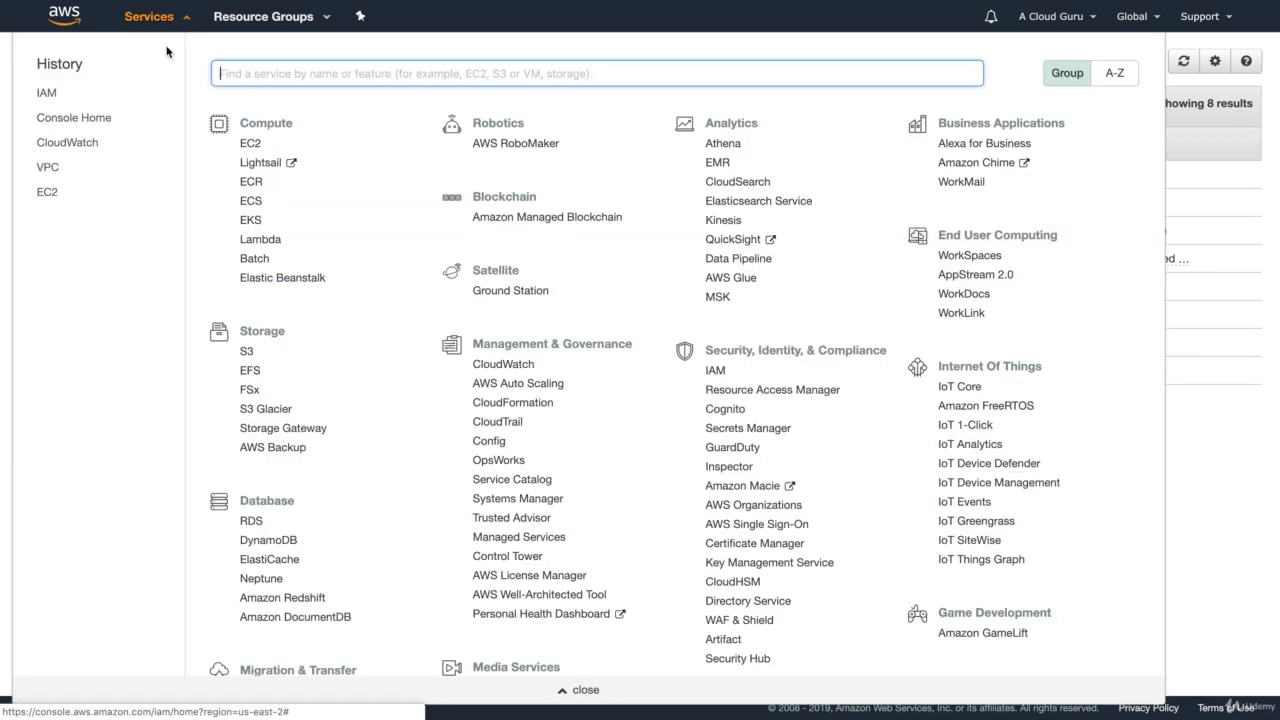
pyautogui.click(257, 150)
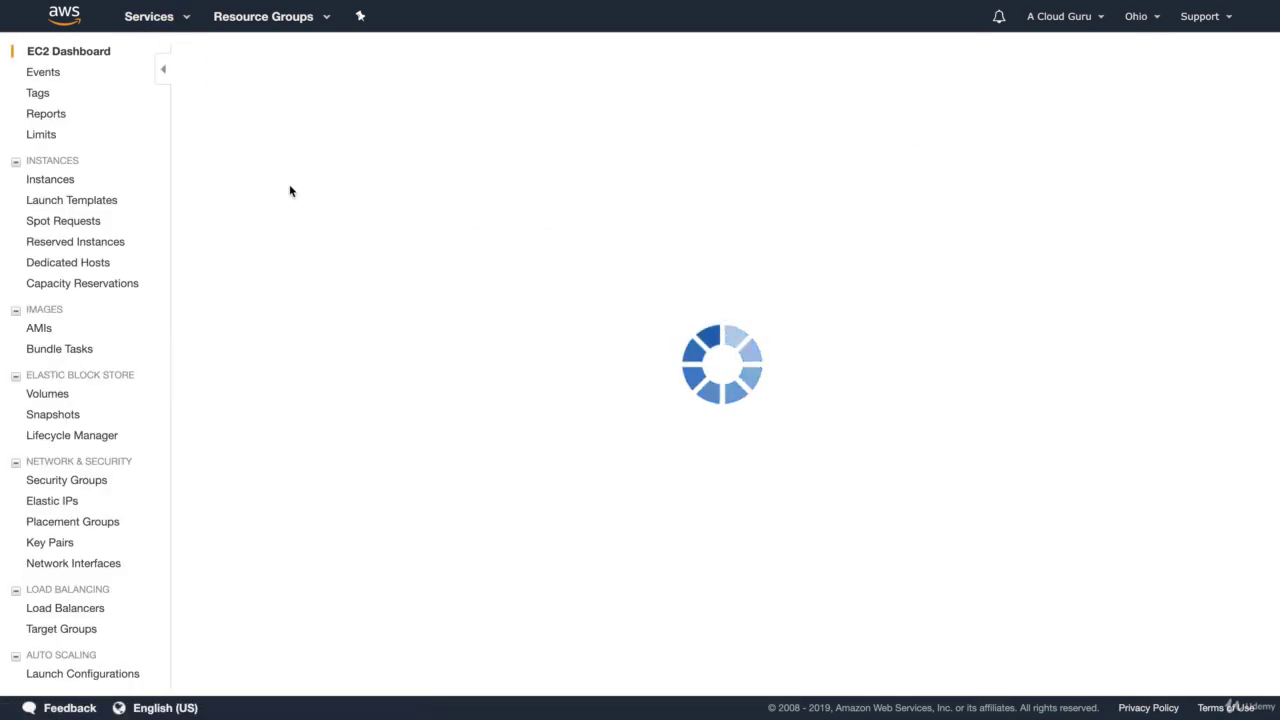
pyautogui.click(271, 106)
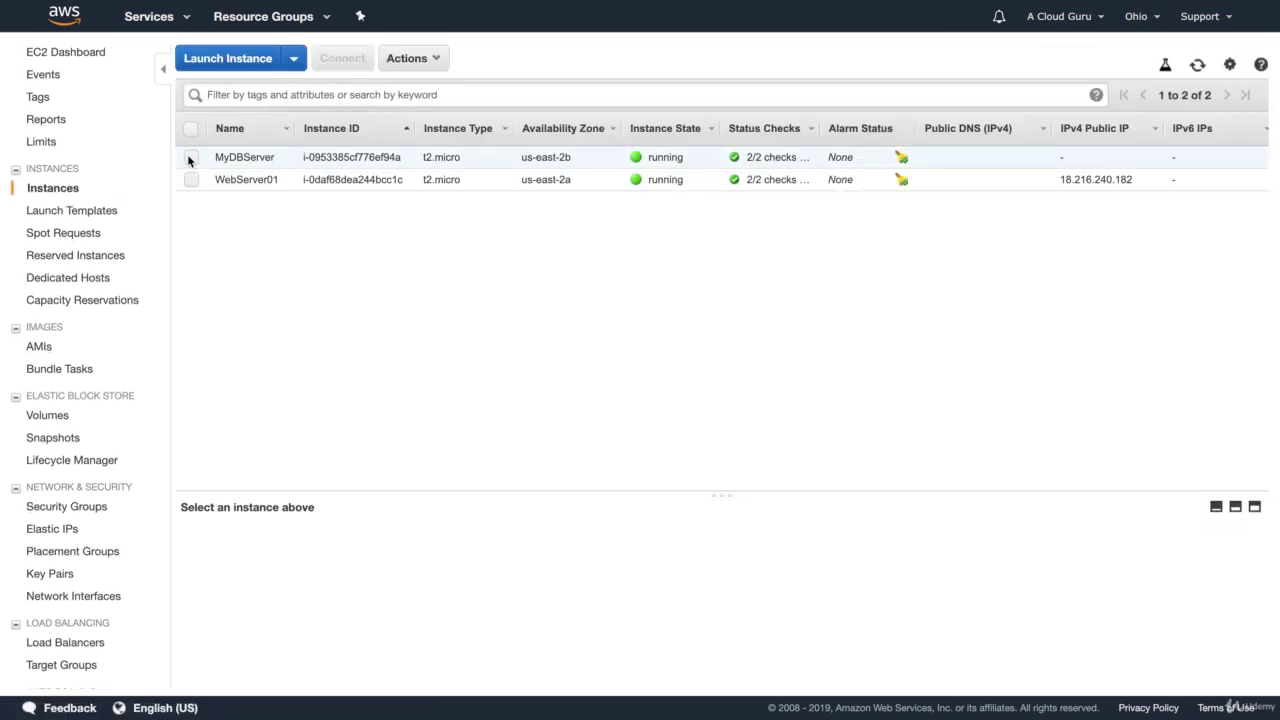
pyautogui.click(189, 157)
# Attach the S3AdminAccess IAM role to MyDBServer and close the success message
pyautogui.click(405, 60)
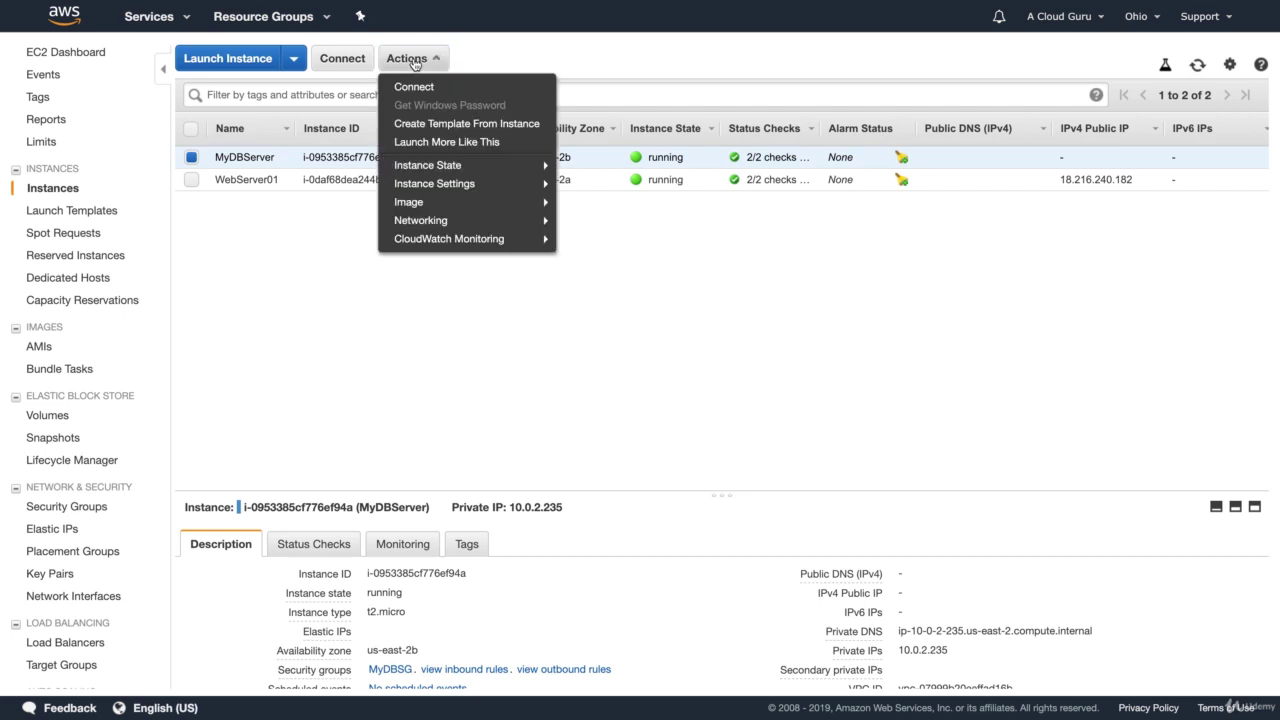
pyautogui.moveTo(445, 187)
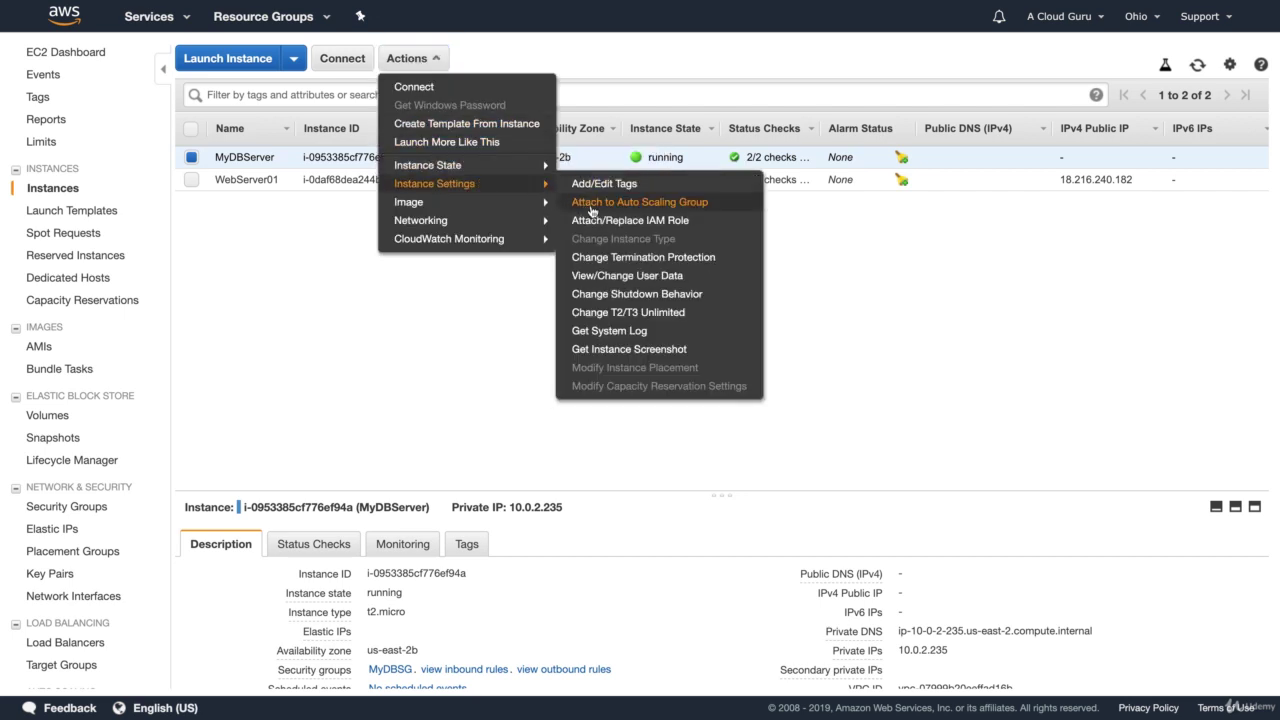
pyautogui.click(621, 222)
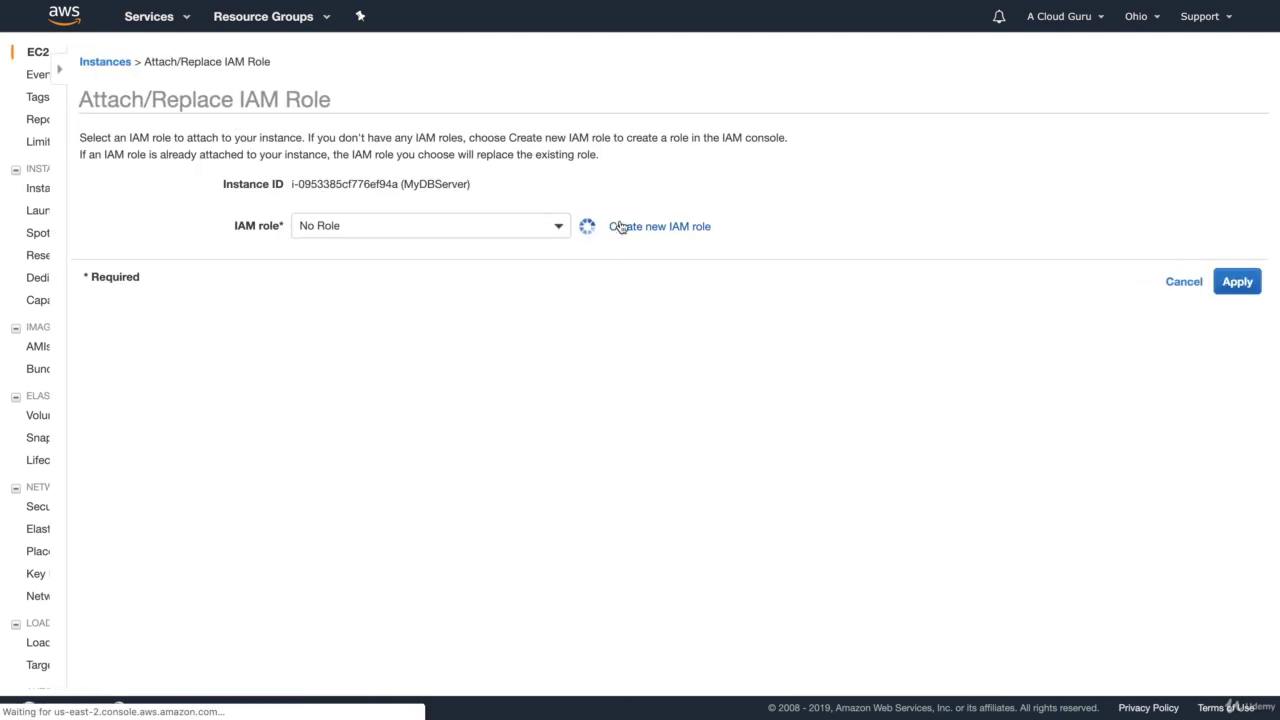
pyautogui.click(426, 222)
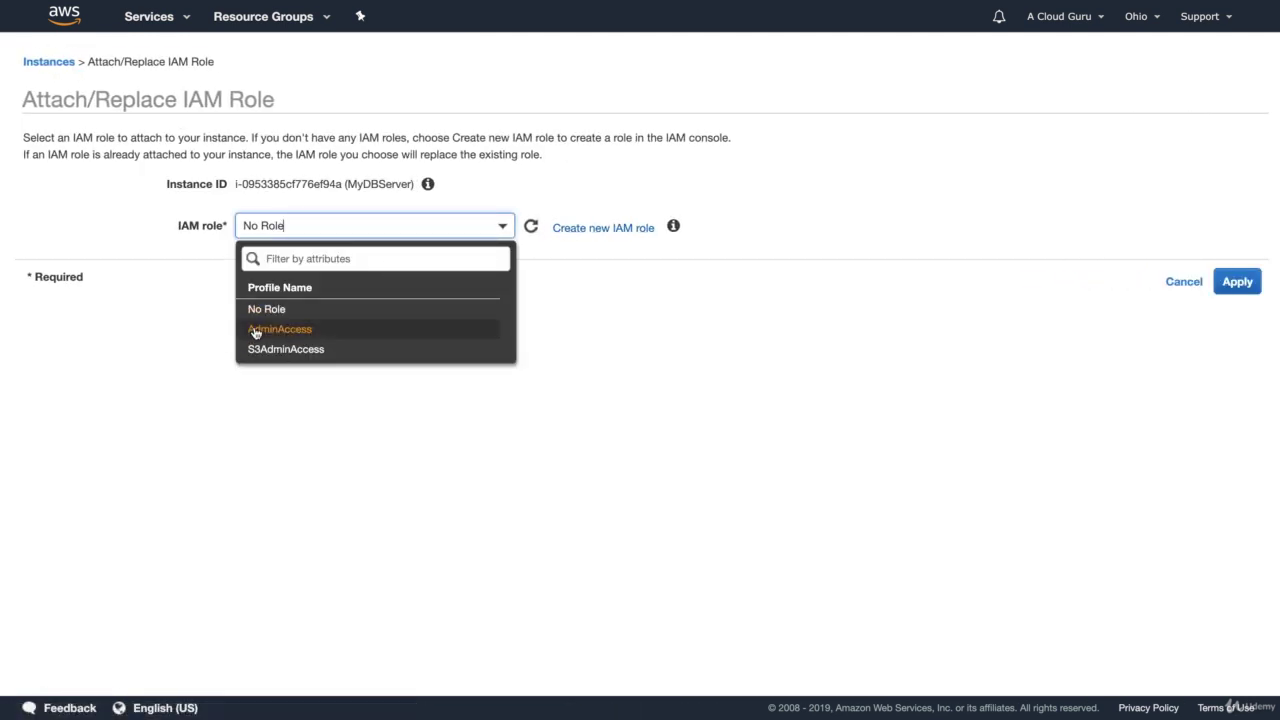
pyautogui.click(280, 349)
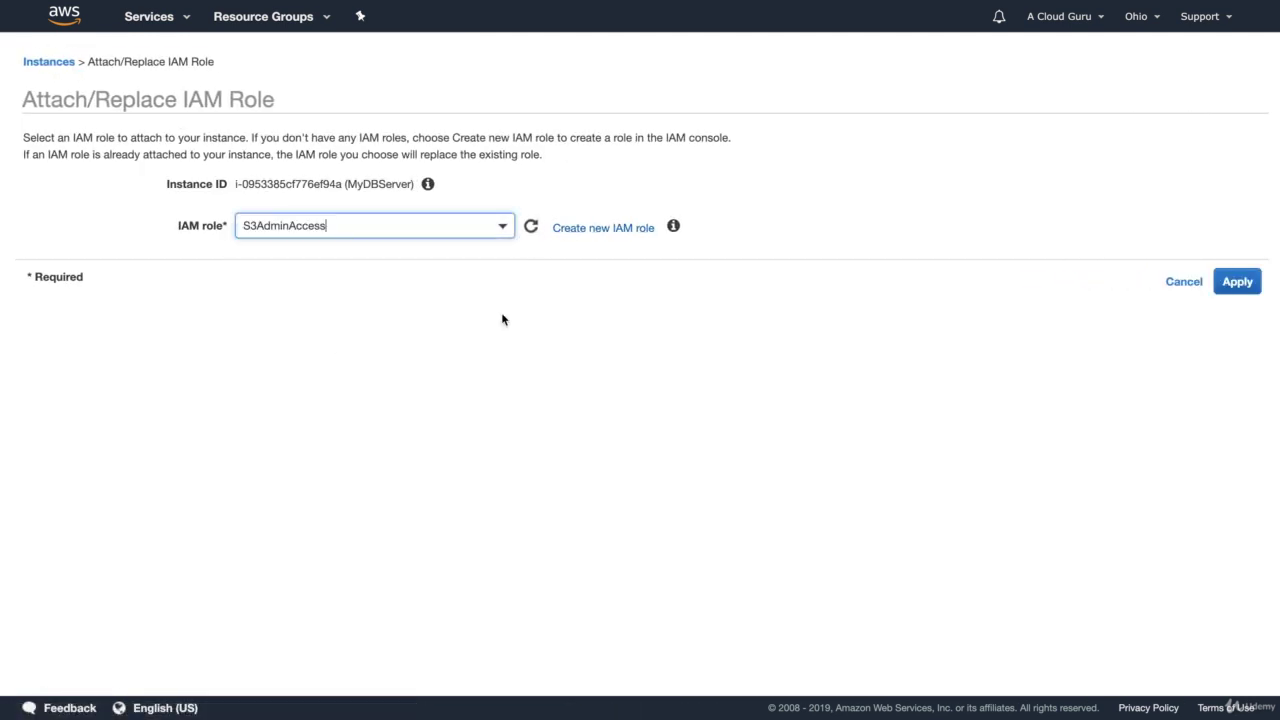
pyautogui.click(1232, 280)
pyautogui.click(747, 210)
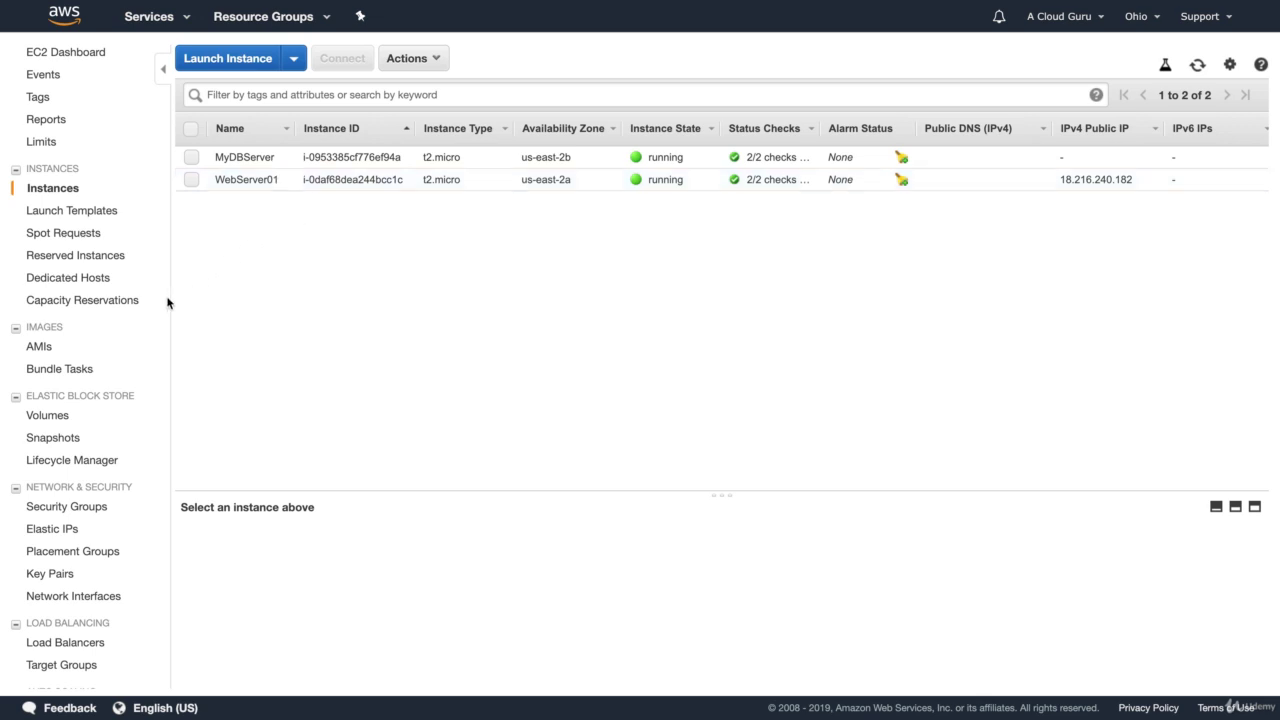
# Go to VPC Network ACLs and select the default ACL of acloudguruVPC
pyautogui.scroll(-1, 96, 376)
pyautogui.scroll(-3, 96, 378)
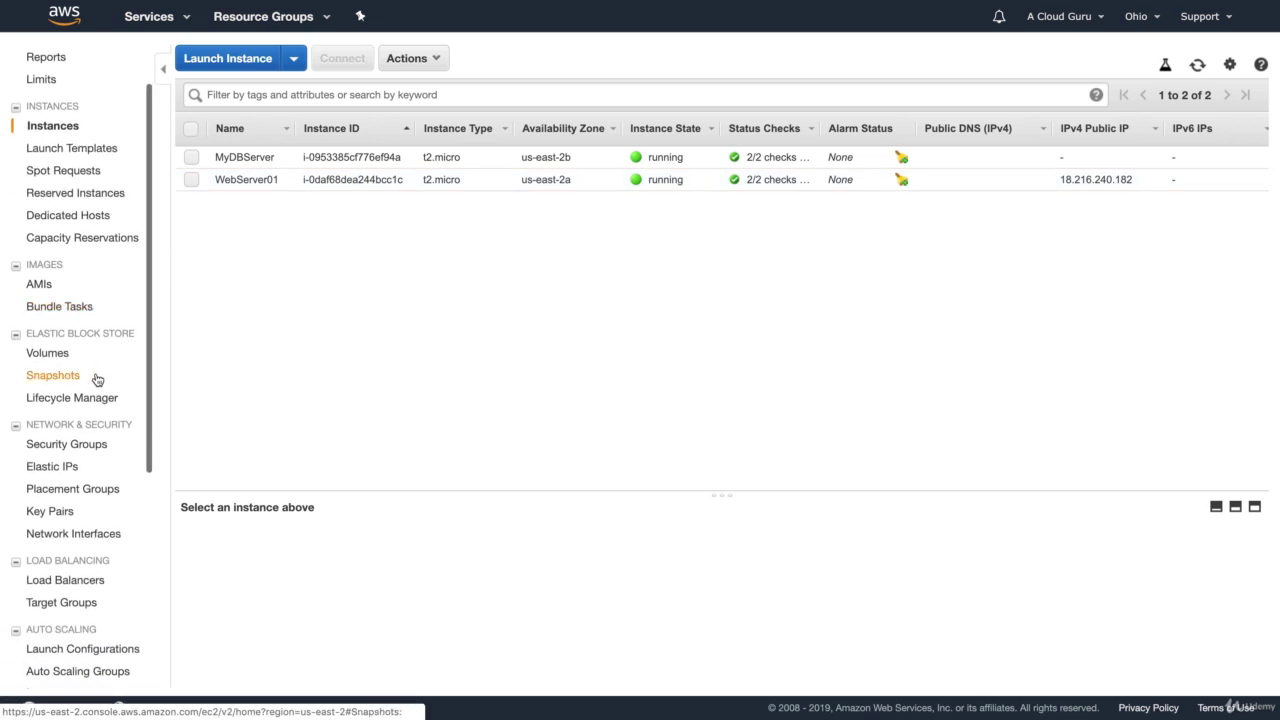
pyautogui.scroll(4, 96, 378)
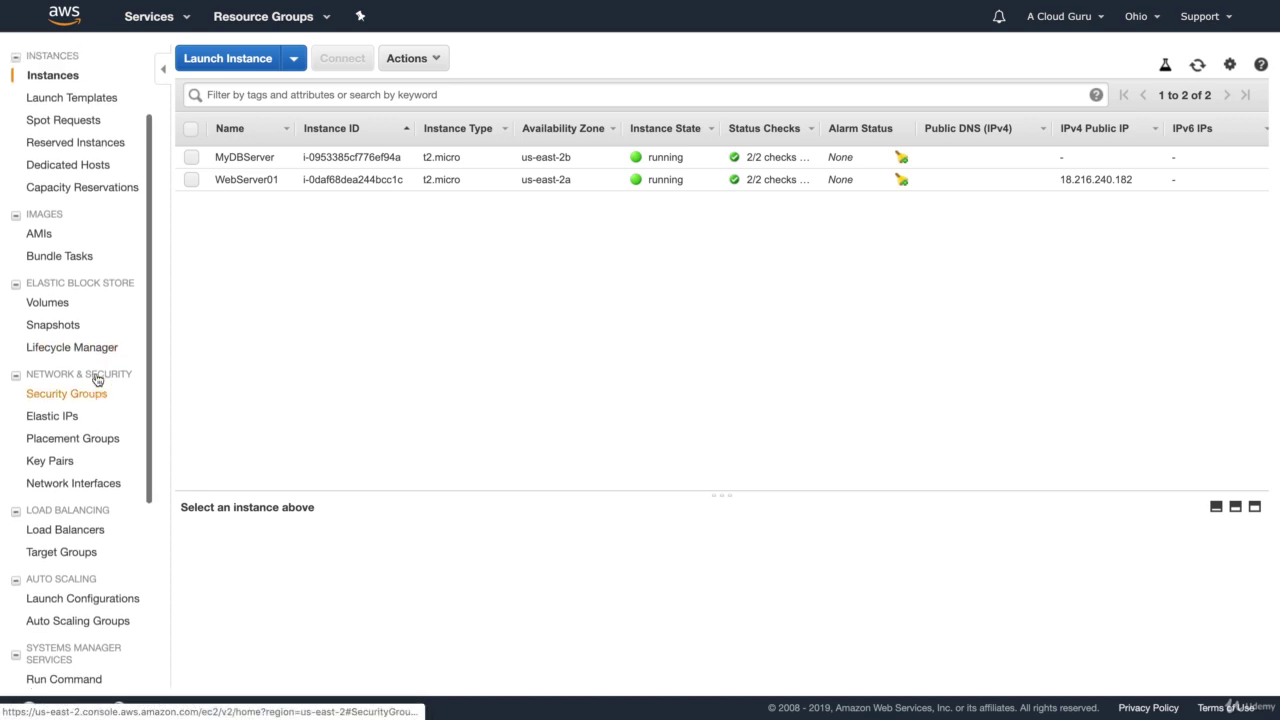
pyautogui.click(155, 20)
pyautogui.scroll(-5, 322, 492)
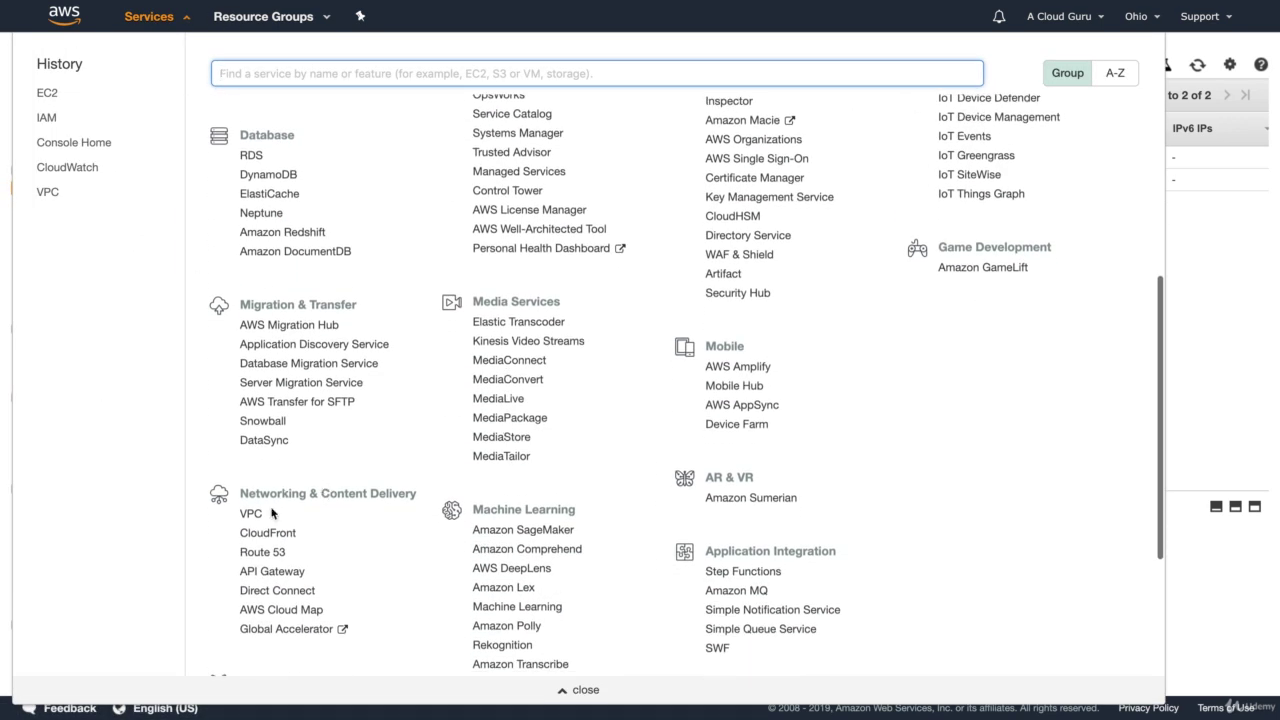
pyautogui.click(252, 515)
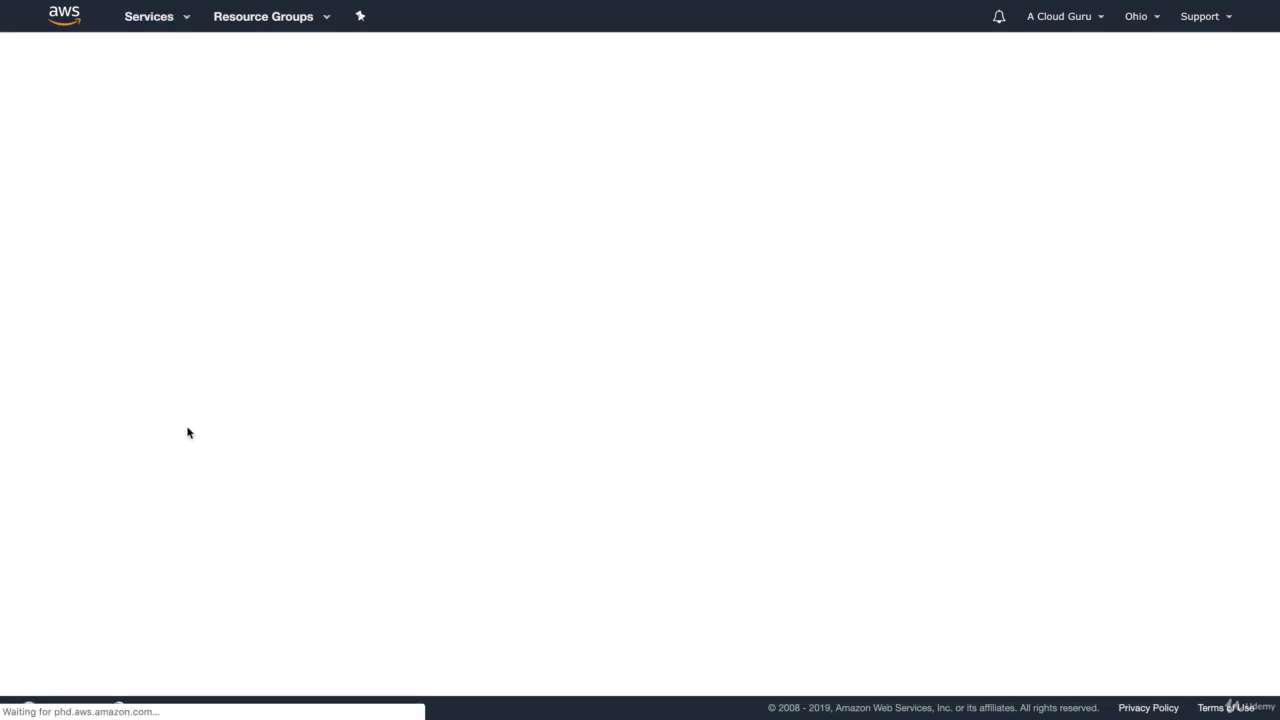
pyautogui.click(57, 497)
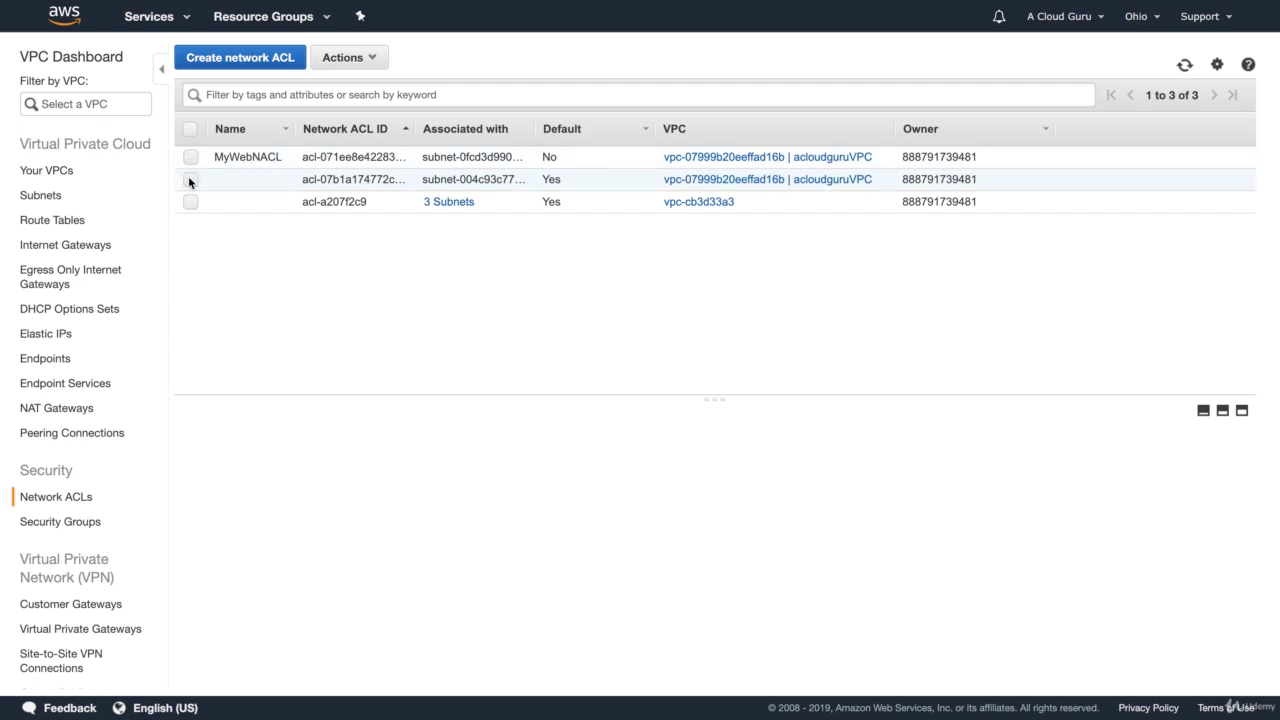
pyautogui.click(190, 180)
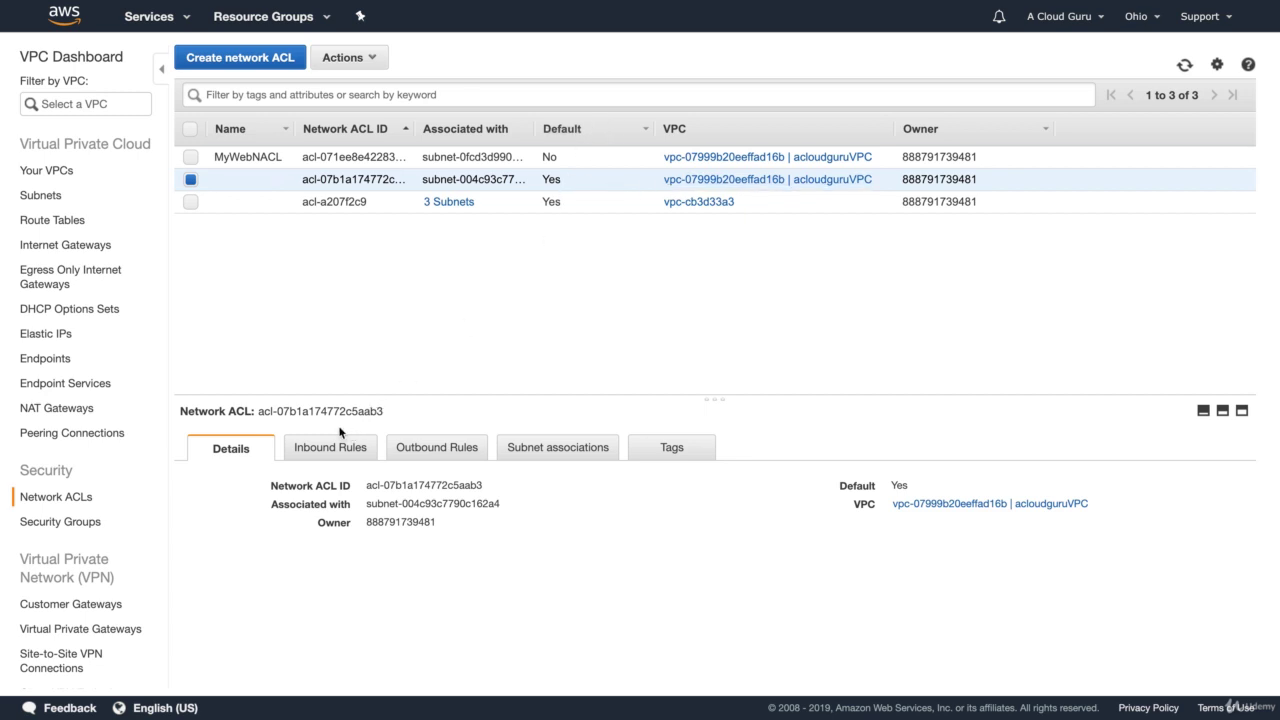
# Add the 10.0.1.0/24 subnet to this ACL's subnet associations and save
pyautogui.click(557, 448)
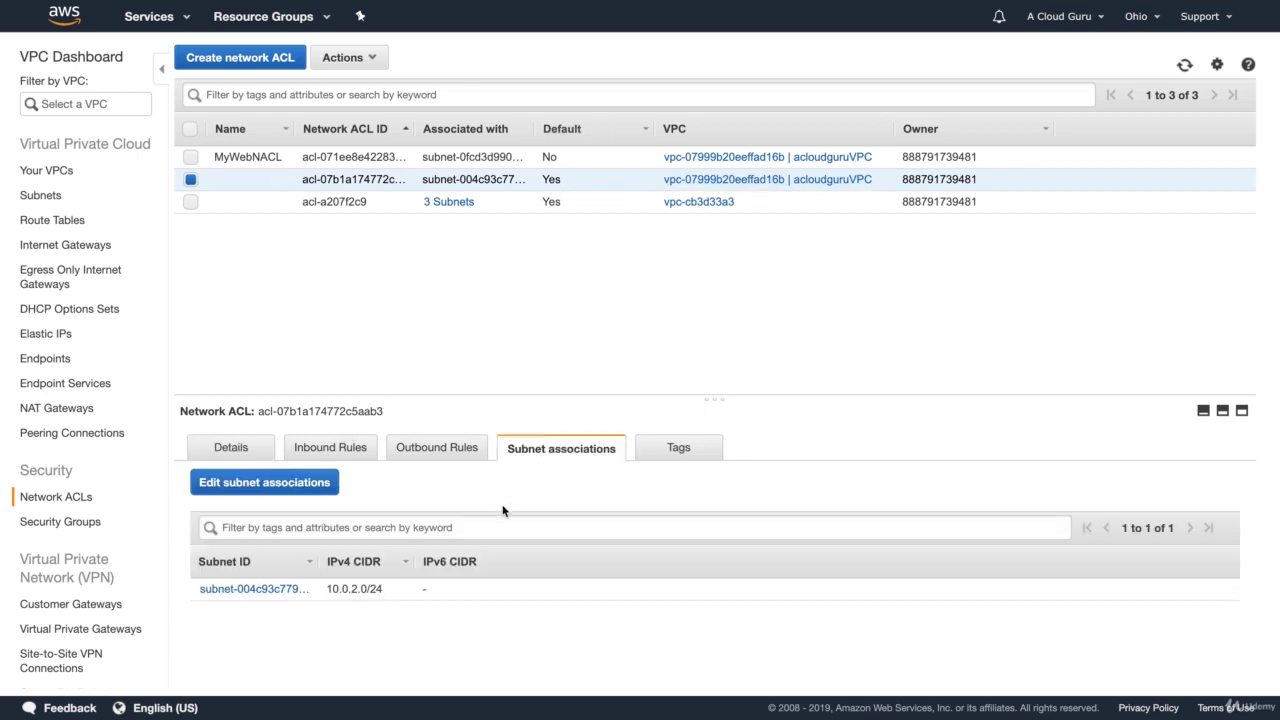
pyautogui.click(283, 484)
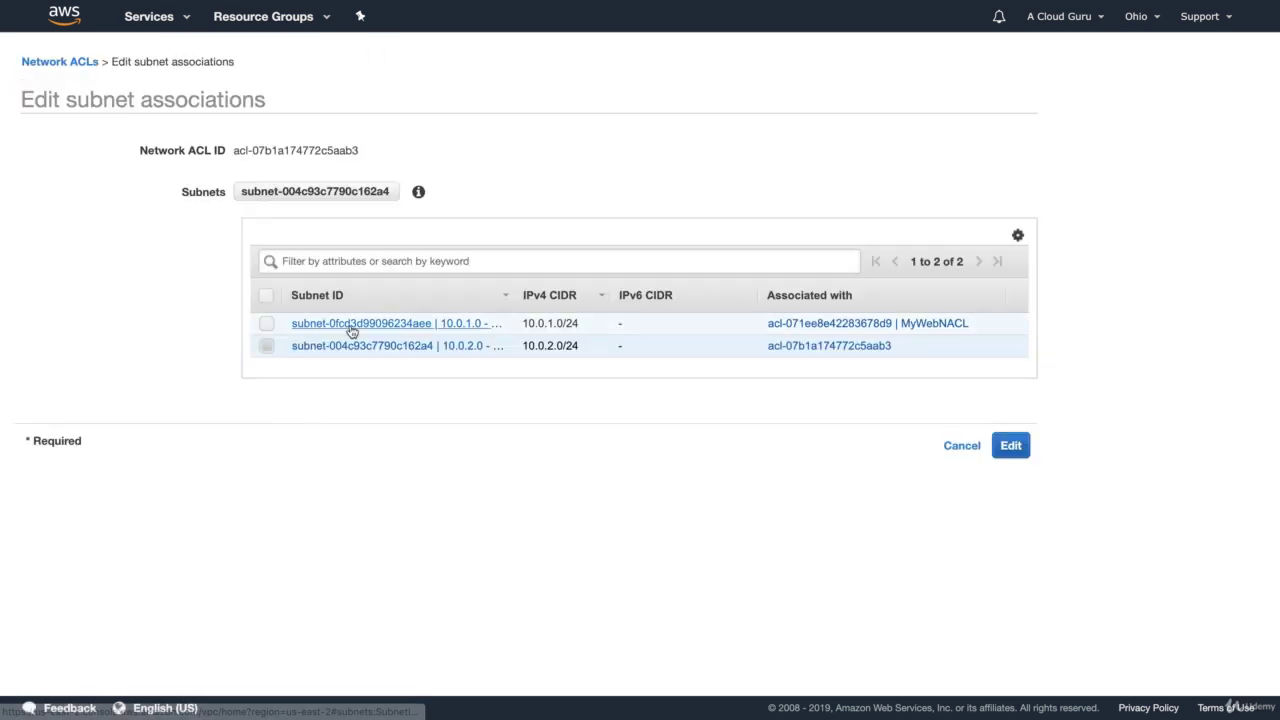
pyautogui.click(267, 324)
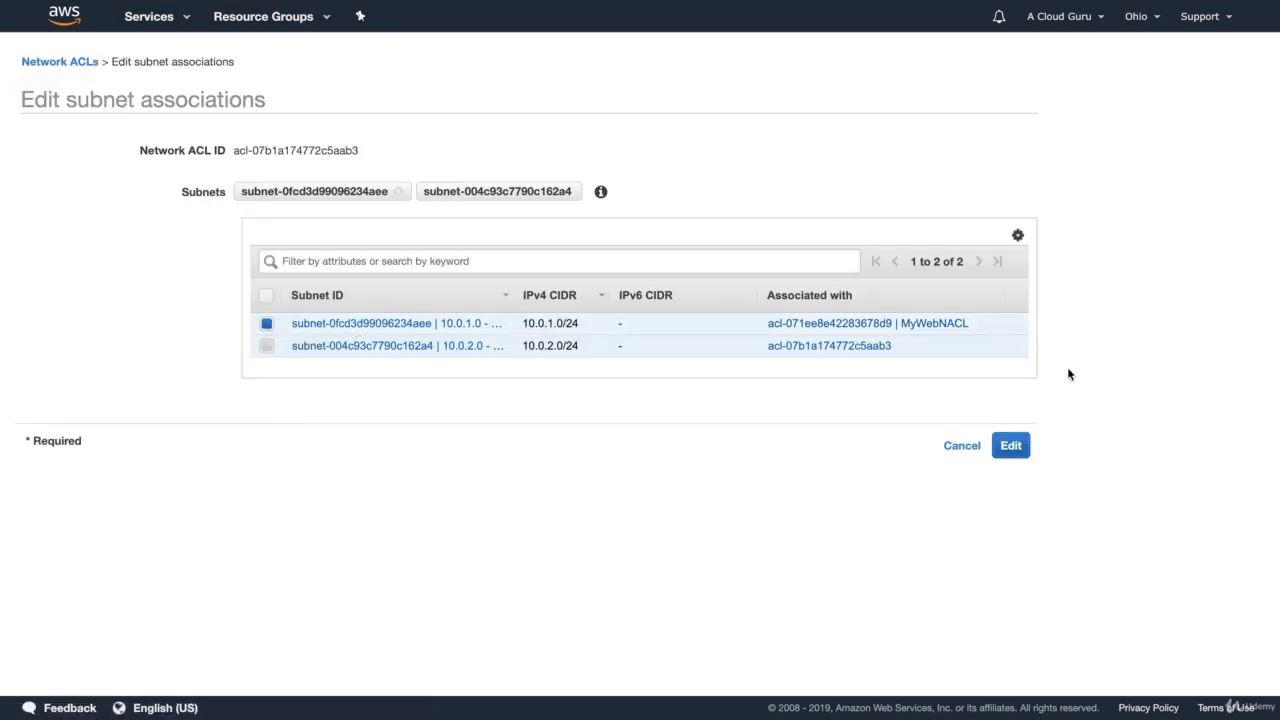
pyautogui.click(1002, 437)
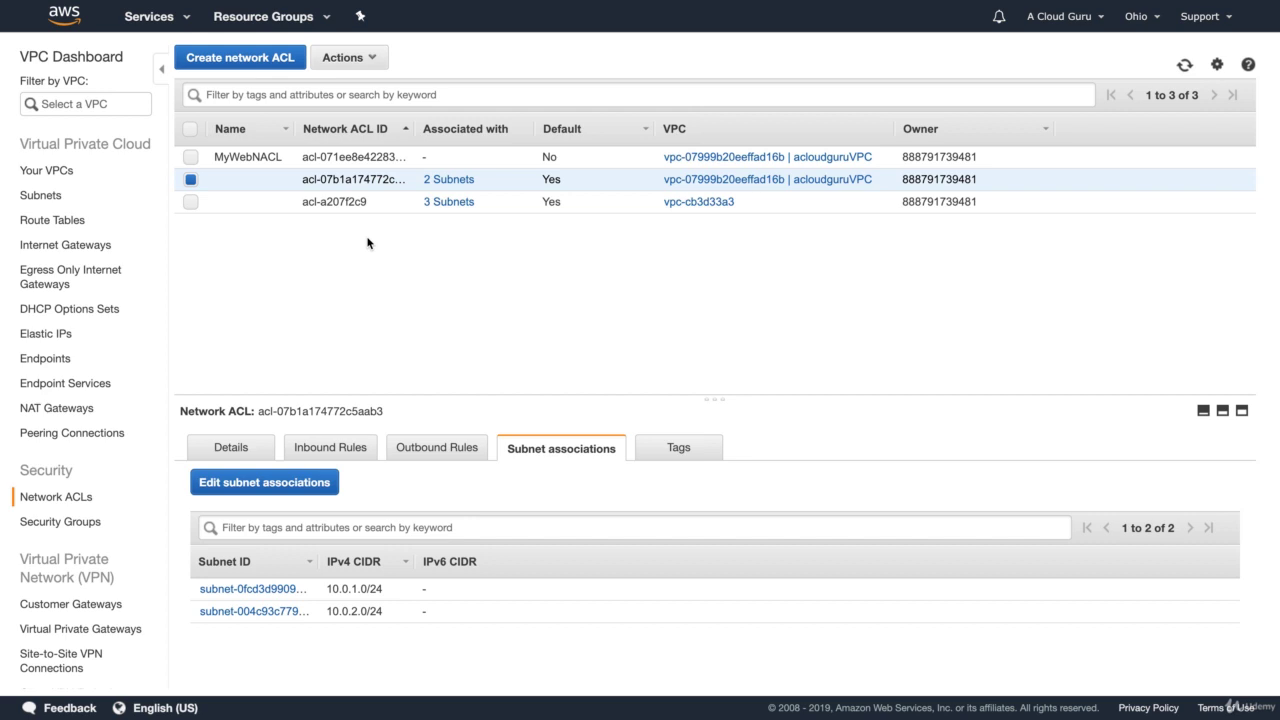
# Copy WebServer01's public IP 18.216.240.182, then view MyDBServer's private IP 10.0.2.235
pyautogui.click(162, 17)
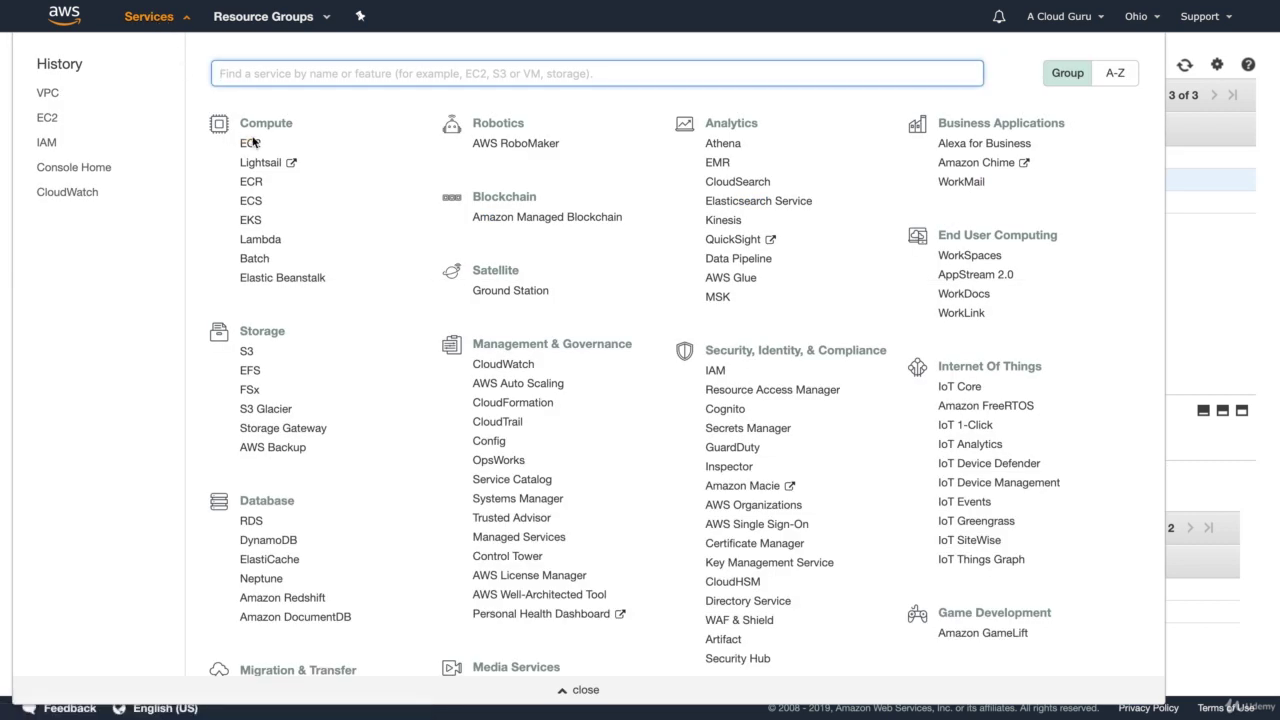
pyautogui.click(250, 143)
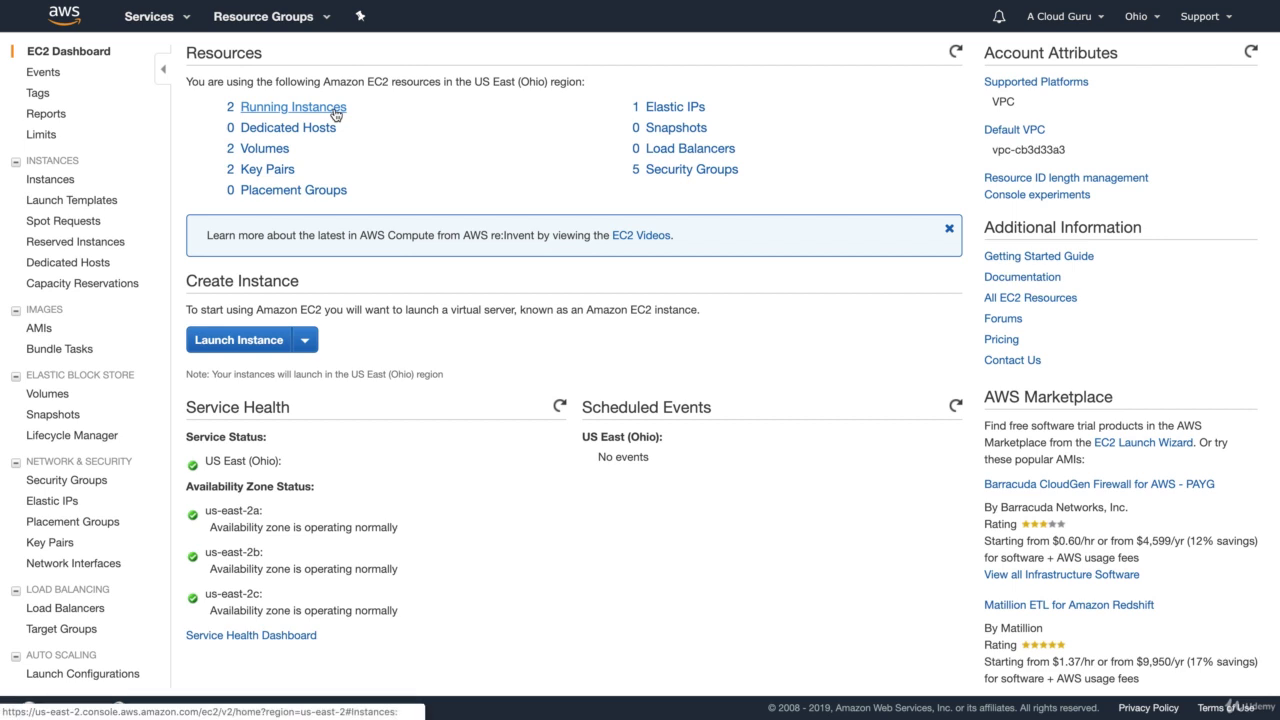
pyautogui.click(335, 115)
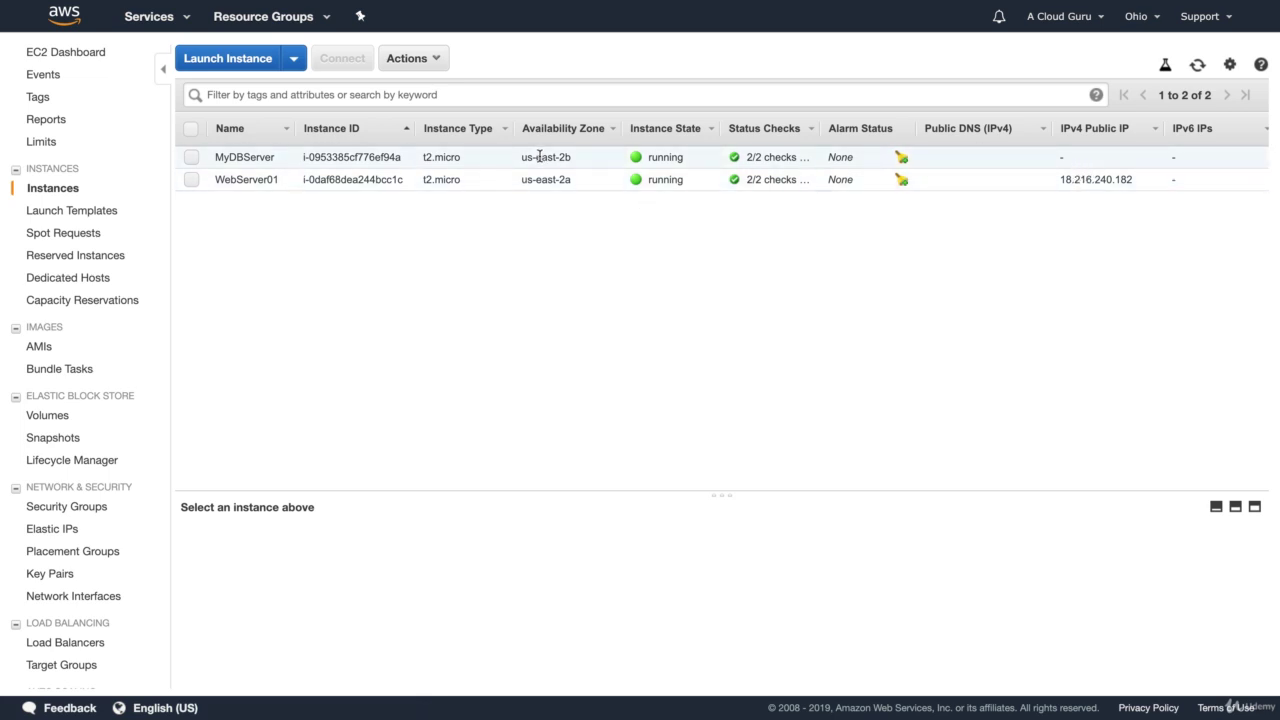
pyautogui.click(1112, 178)
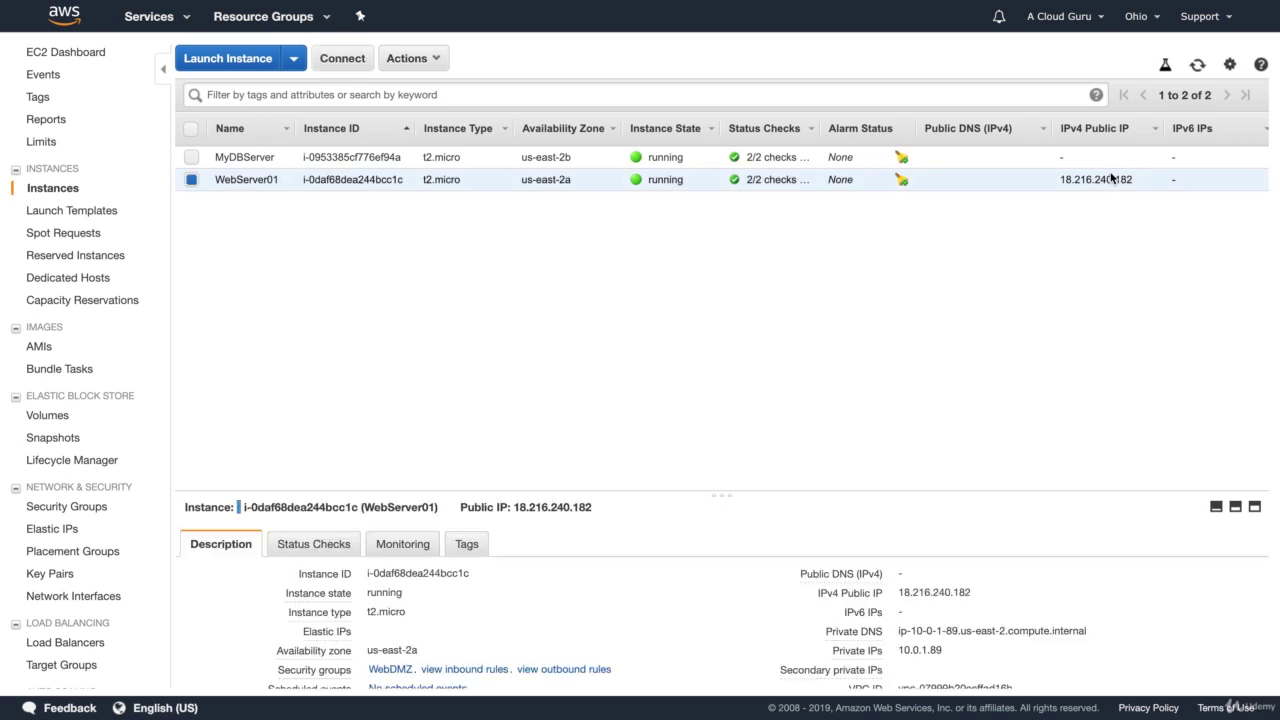
pyautogui.click(986, 594)
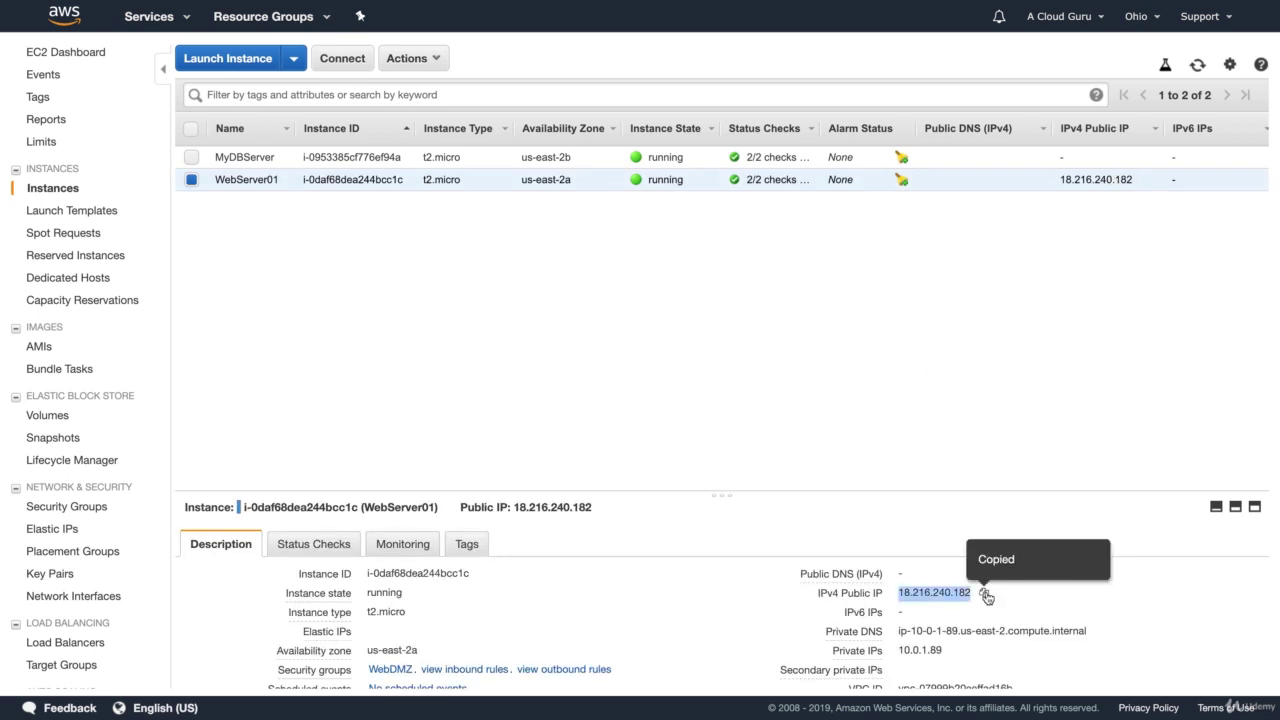
pyautogui.click(980, 167)
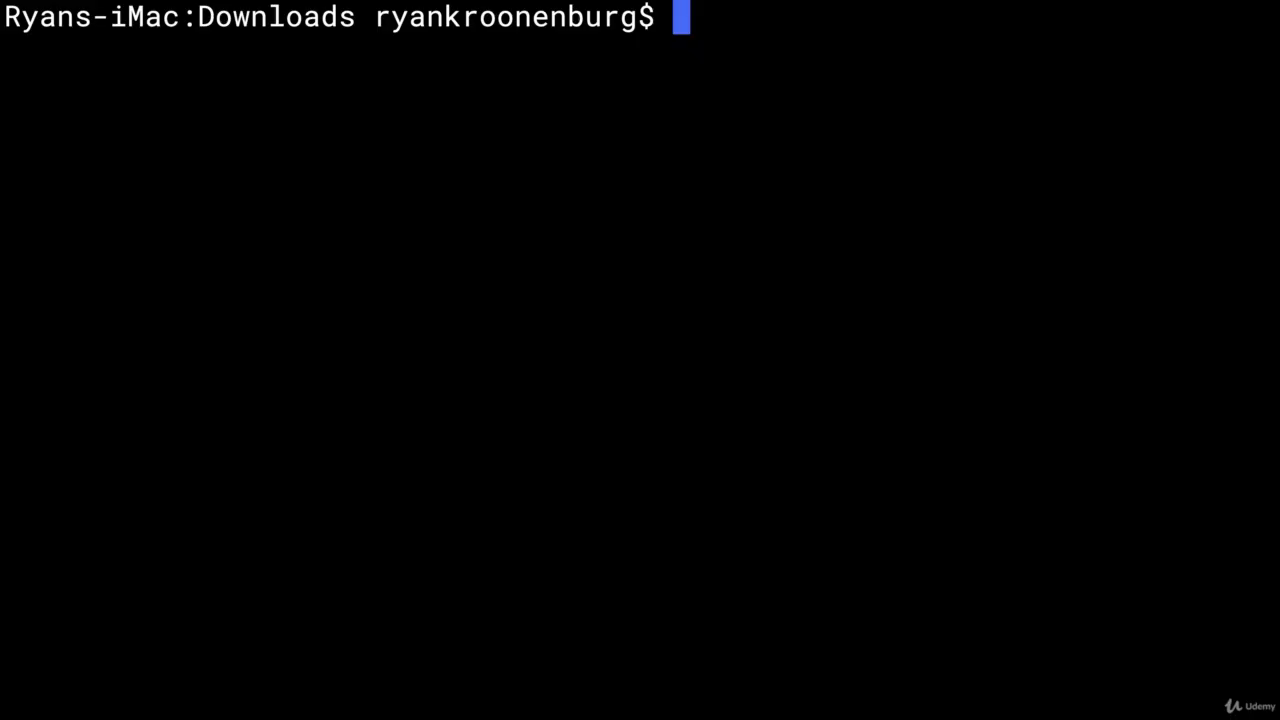
# SSH into 18.216.240.182 as ec2-user using the MyNewKP.pem key
pyautogui.write('ssh e')
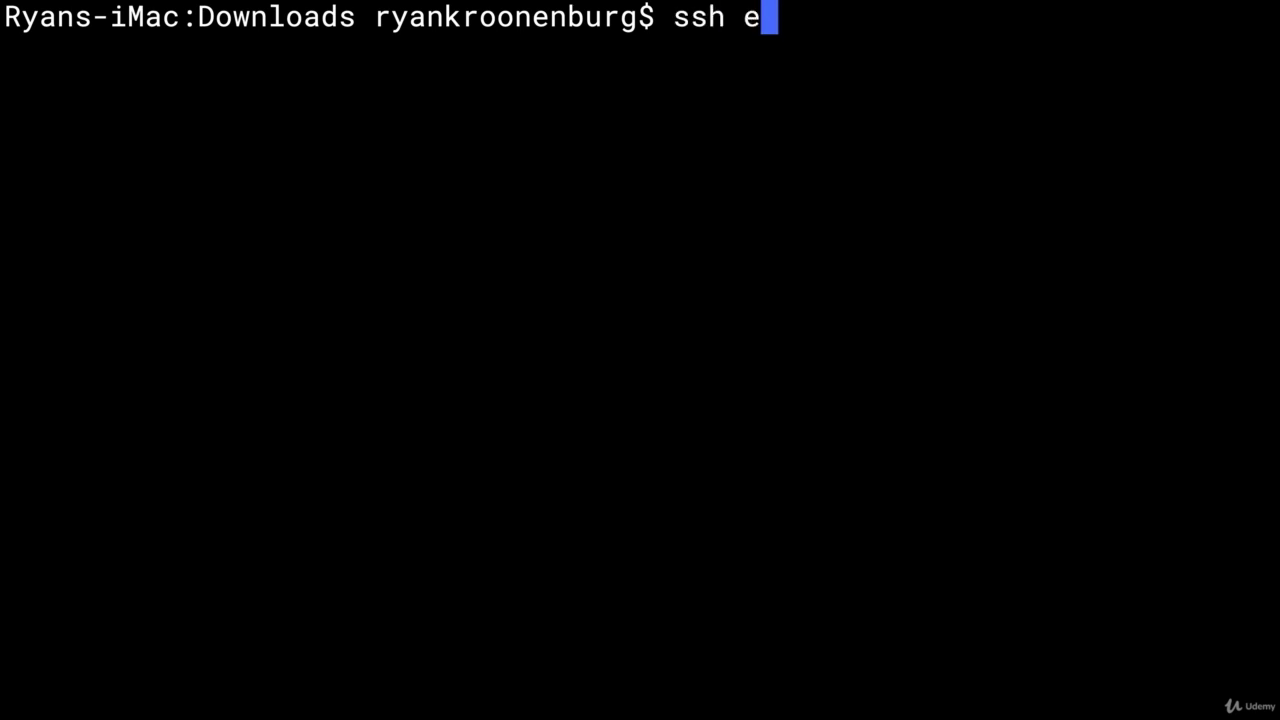
pyautogui.write('c2-user@')
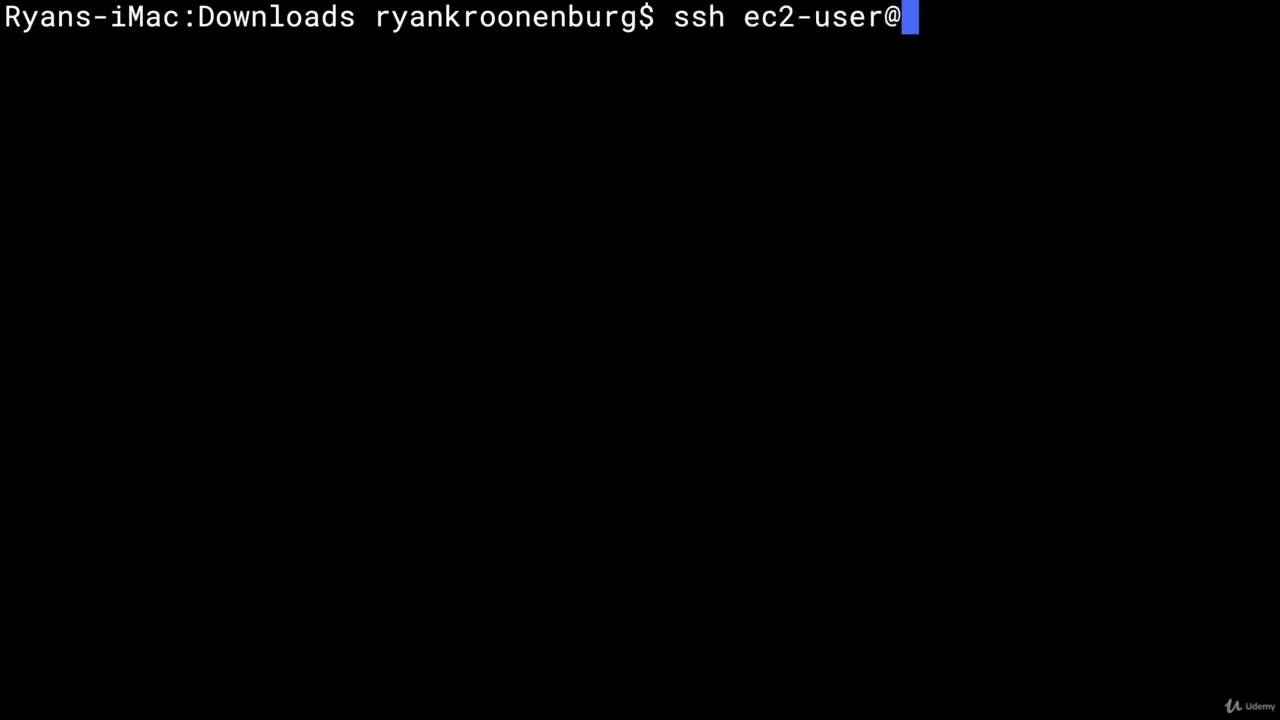
pyautogui.press('super+v')
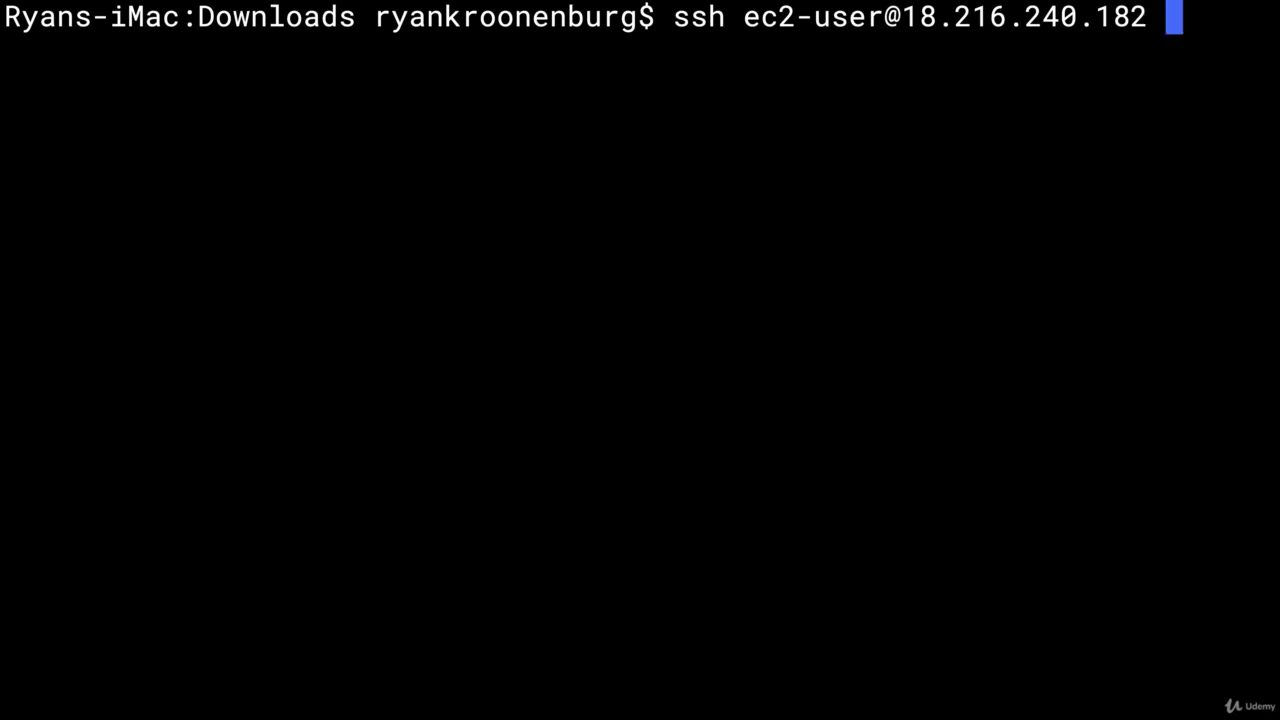
pyautogui.write('-')
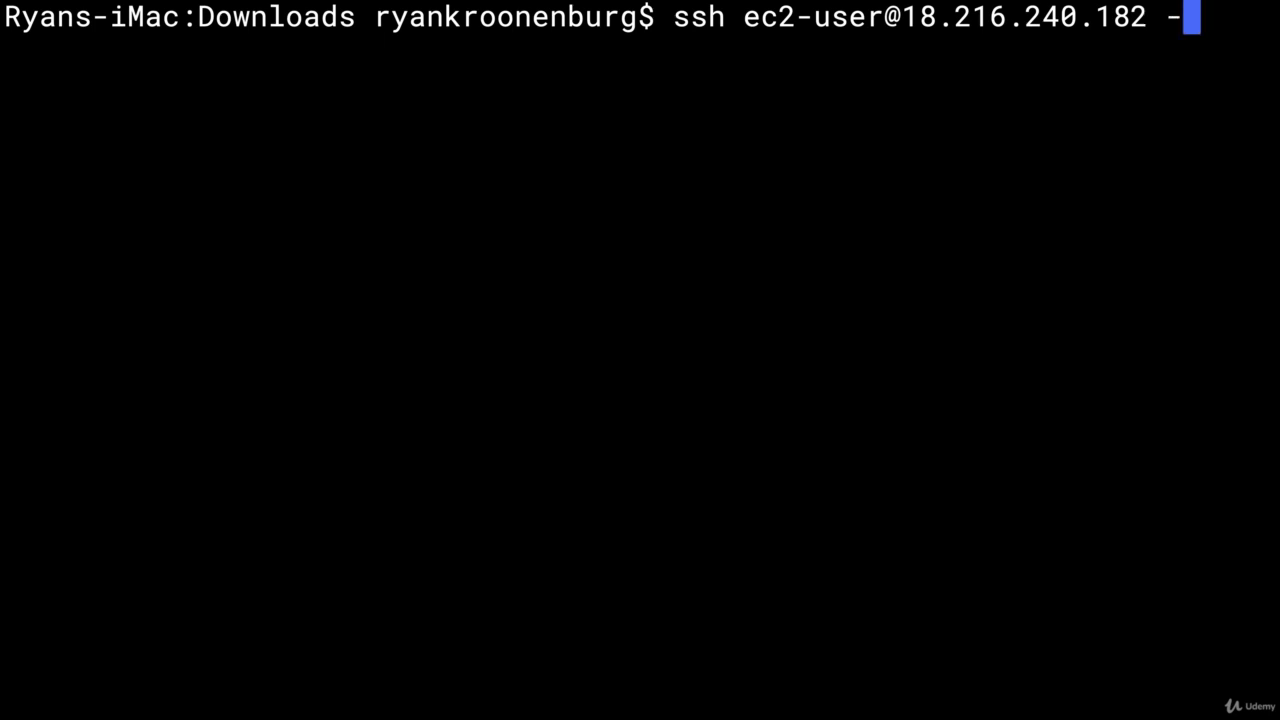
pyautogui.write('i MyNewKP.pem')
pyautogui.press('Return')
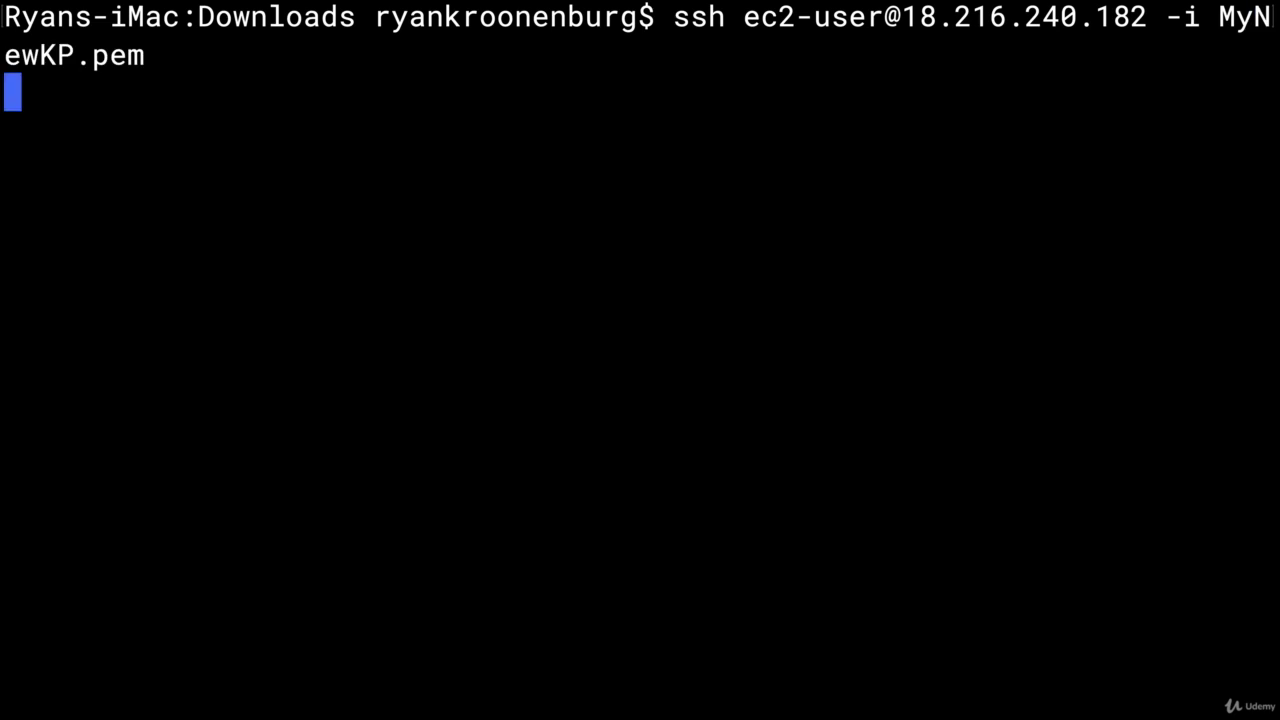
# Switch to a root shell with sudo su and clear the screen
pyautogui.write('sduo')
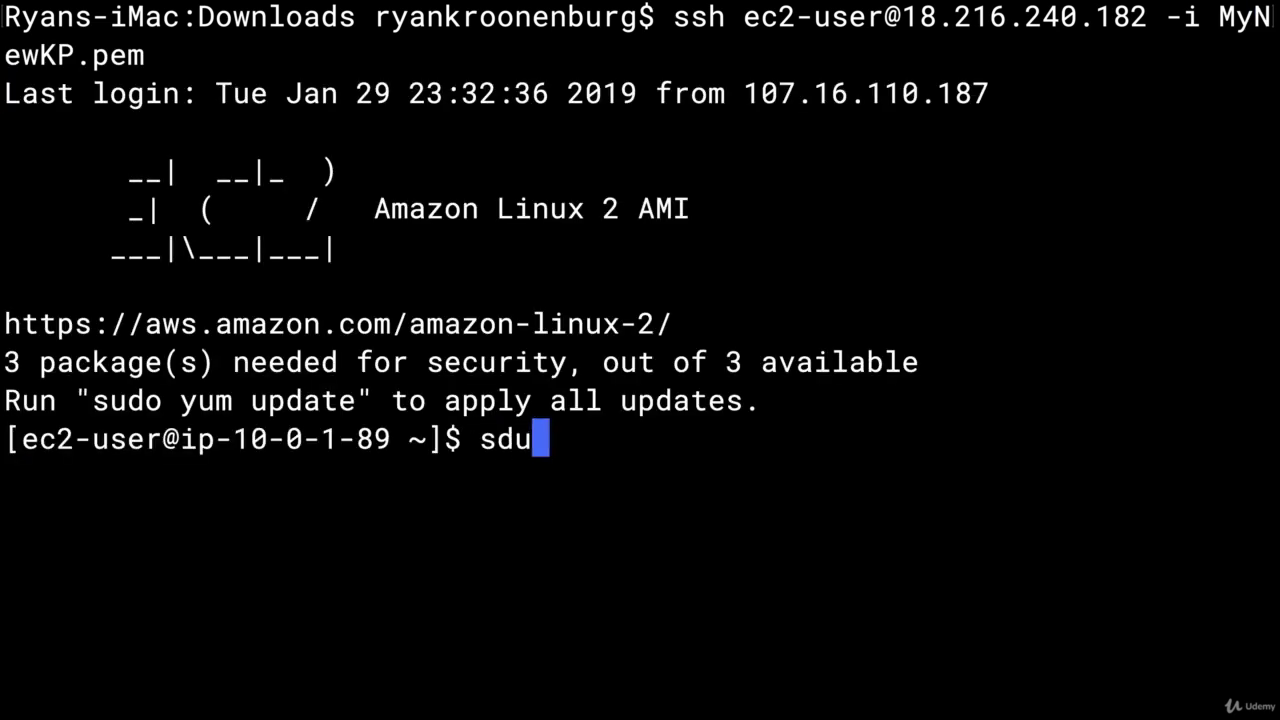
pyautogui.press('BackSpace')
pyautogui.press('BackSpace')
pyautogui.press('BackSpace')
pyautogui.write('udo su')
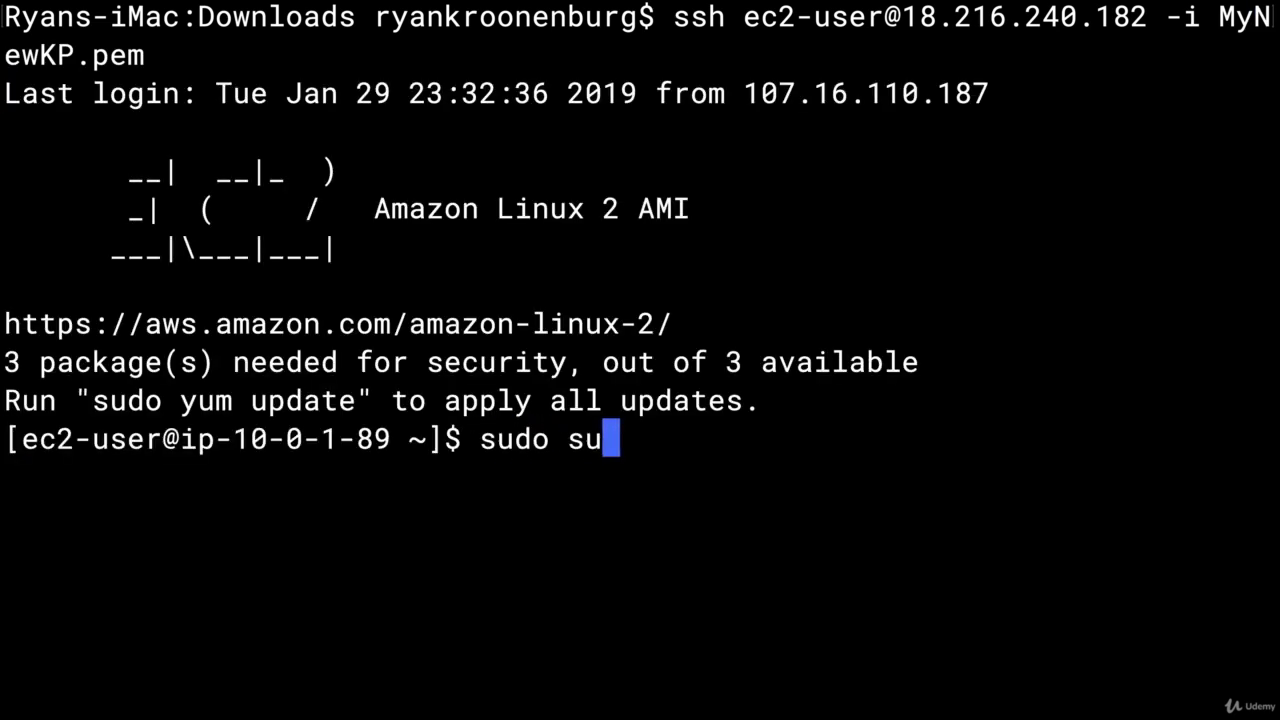
pyautogui.press('Return')
pyautogui.write('clear')
pyautogui.press('Return')
pyautogui.write('ls')
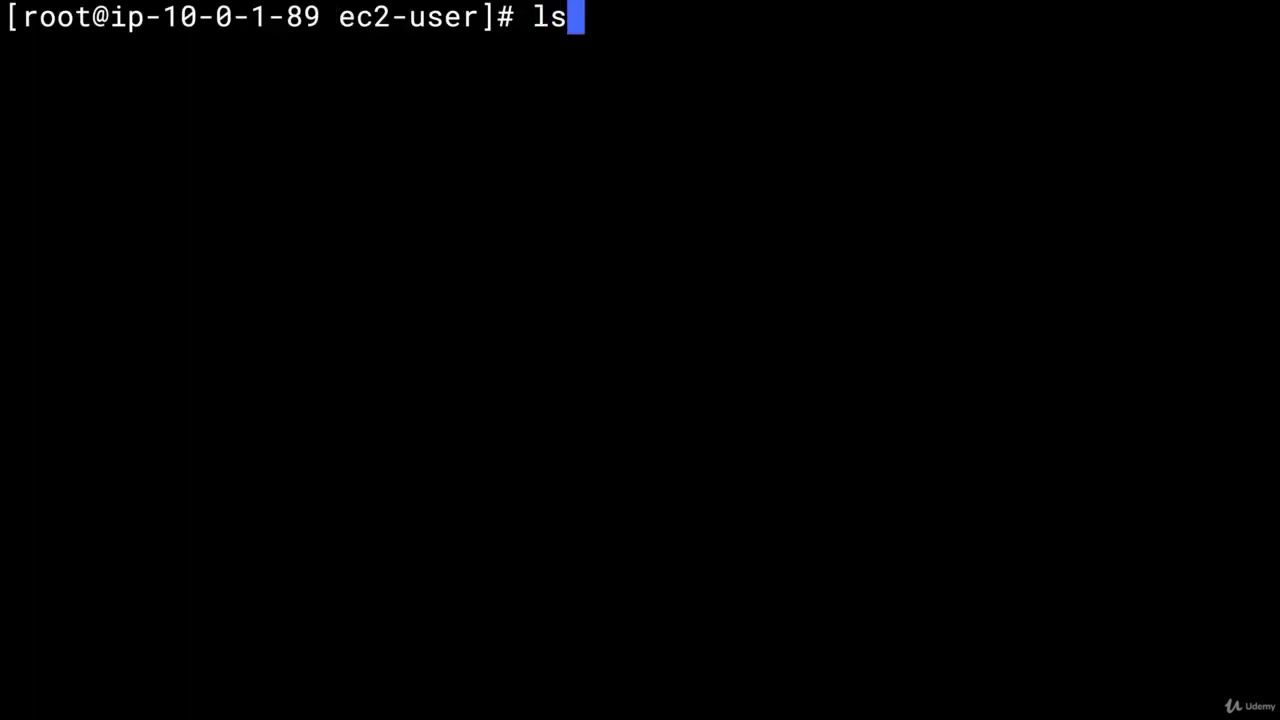
pyautogui.press('Return')
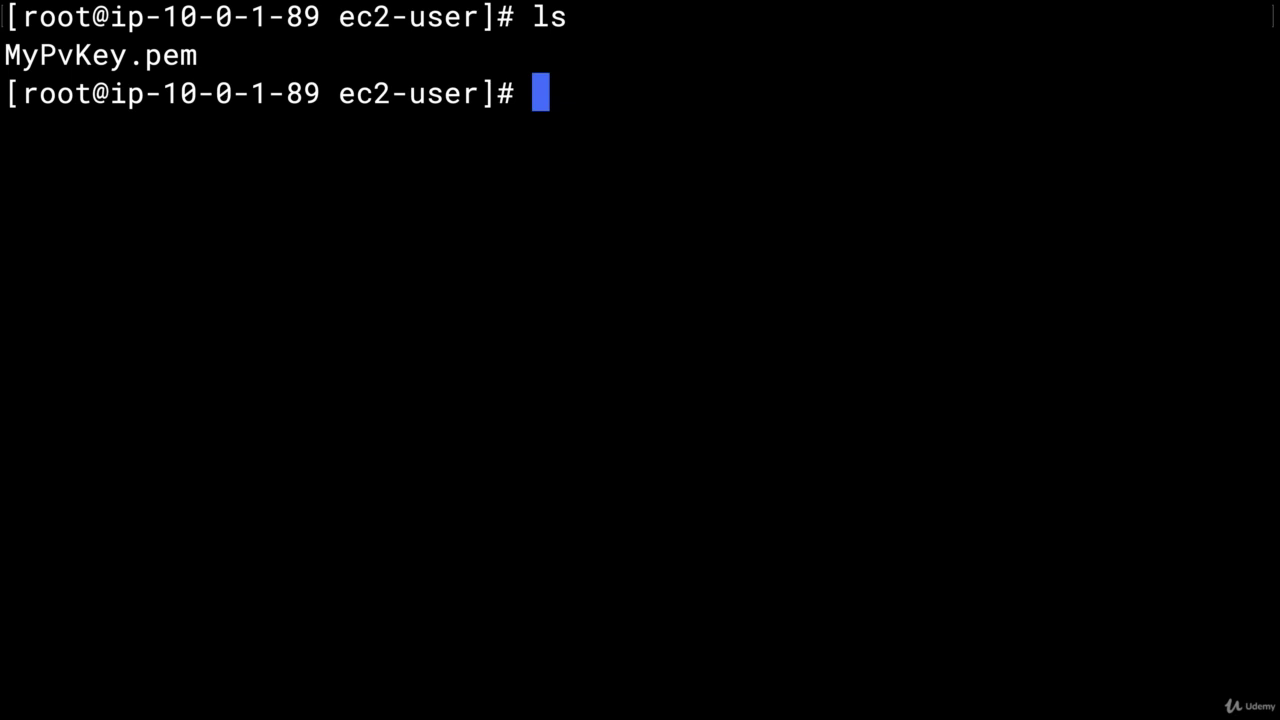
pyautogui.write('ssh e')
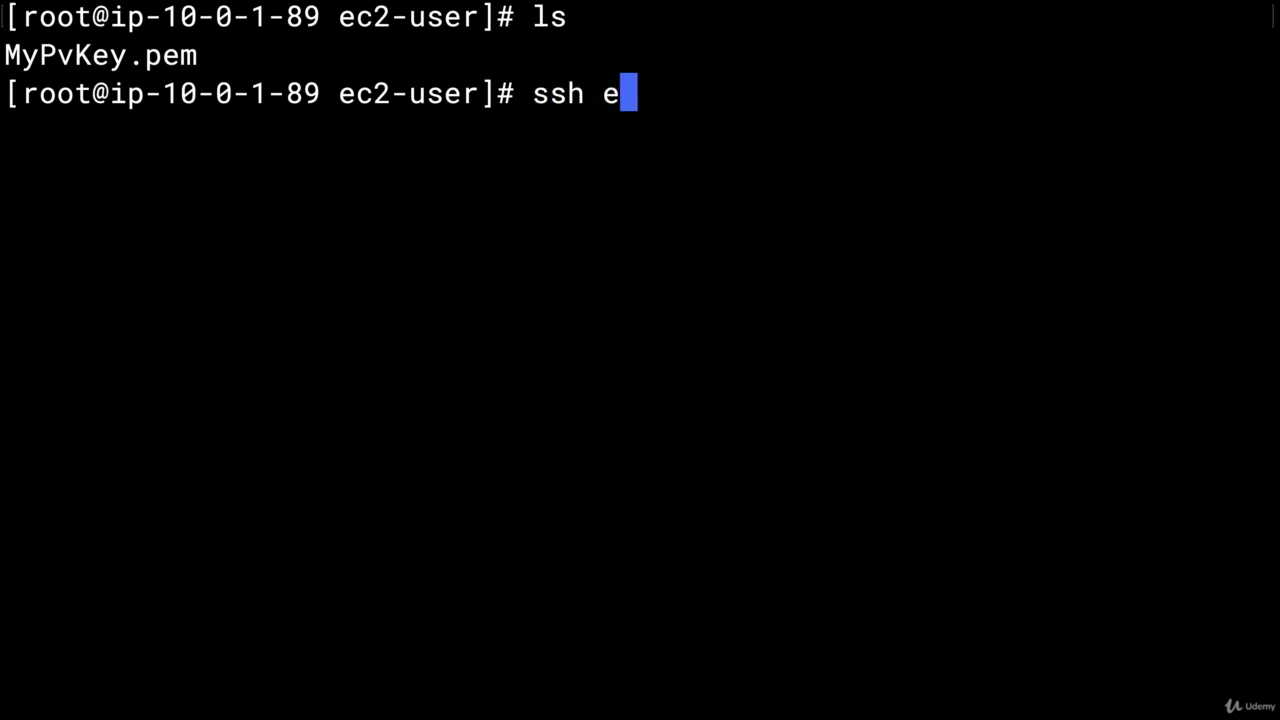
pyautogui.write('c2-user@')
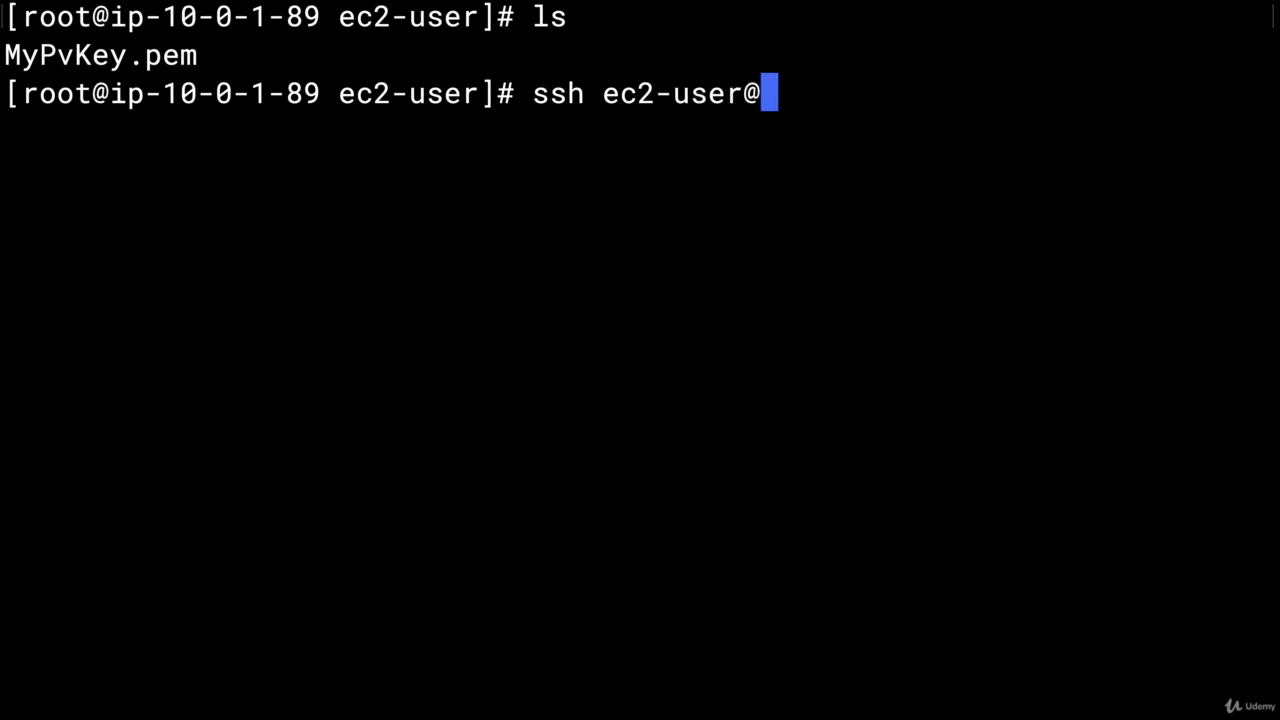
pyautogui.write('10.0')
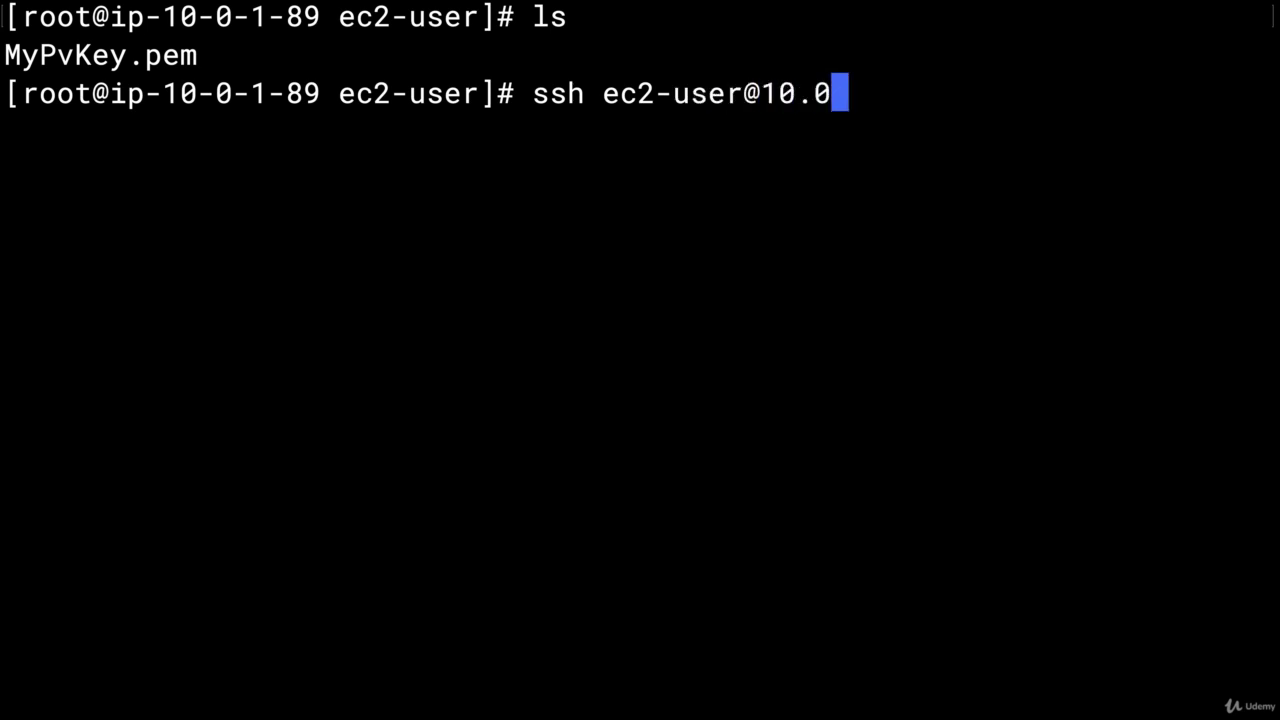
pyautogui.write('.2.235')
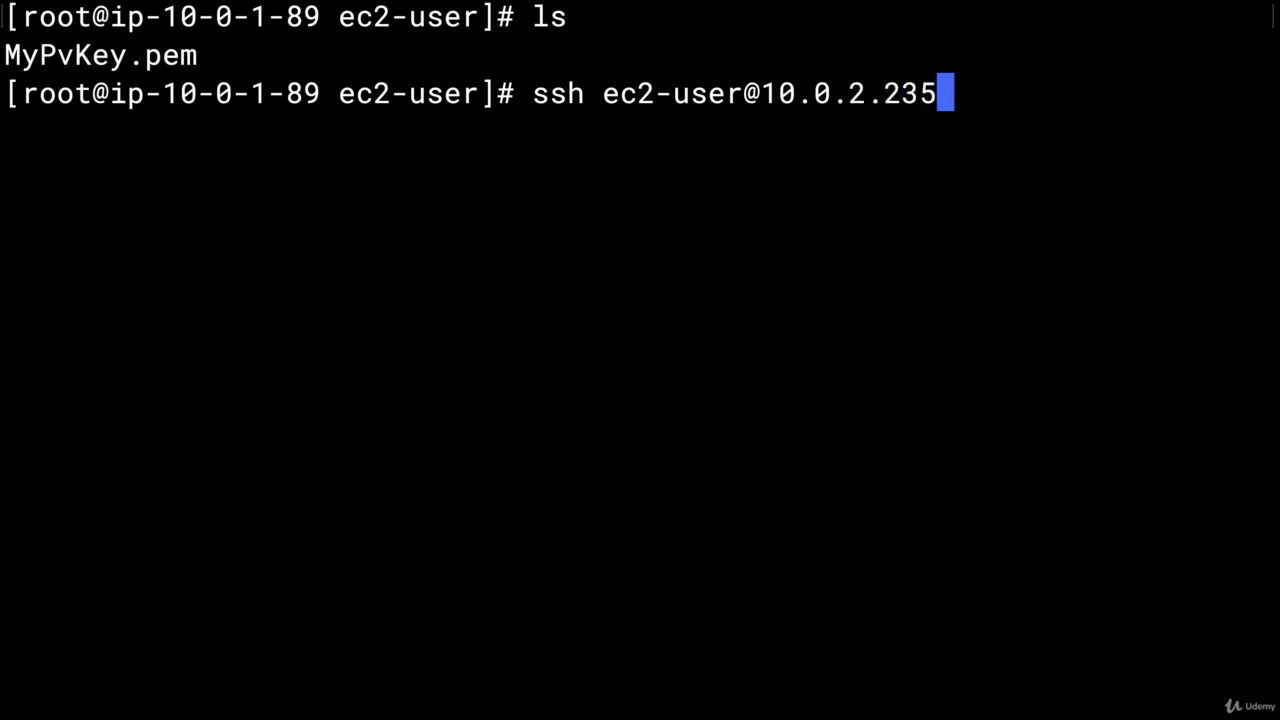
pyautogui.write(' -')
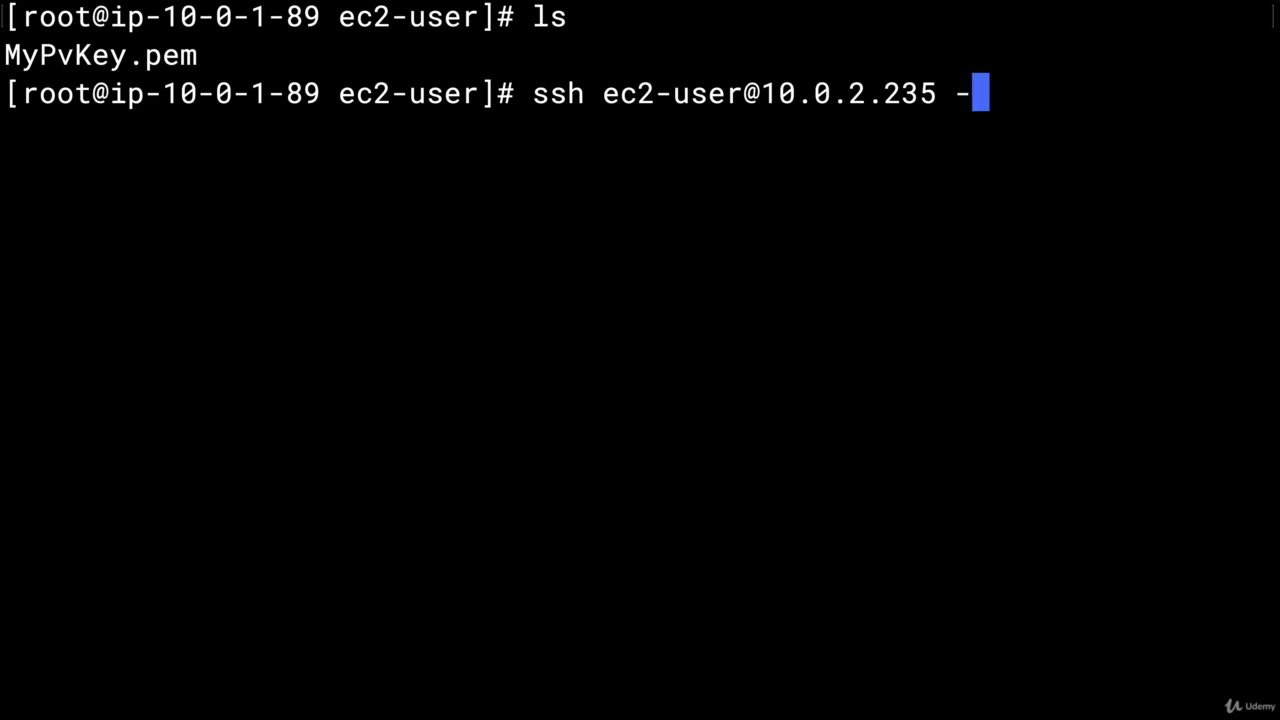
pyautogui.write('i My')
pyautogui.press('Tab')
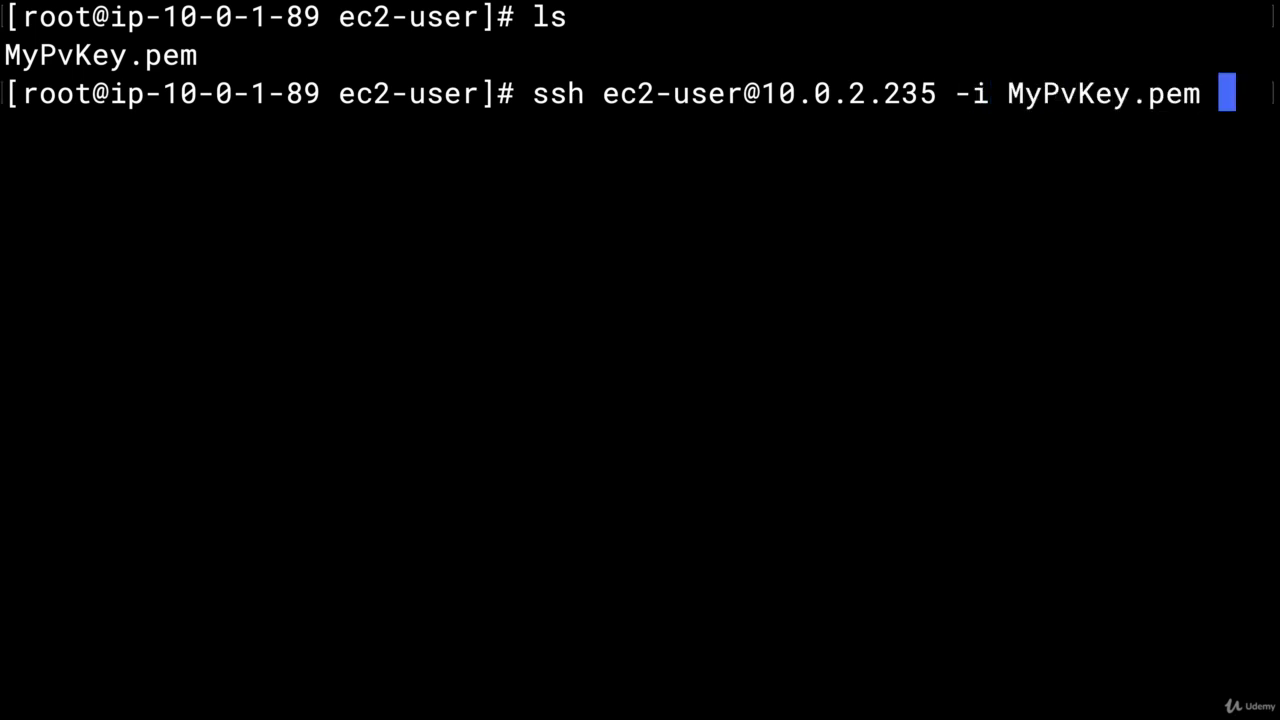
pyautogui.press('Return')
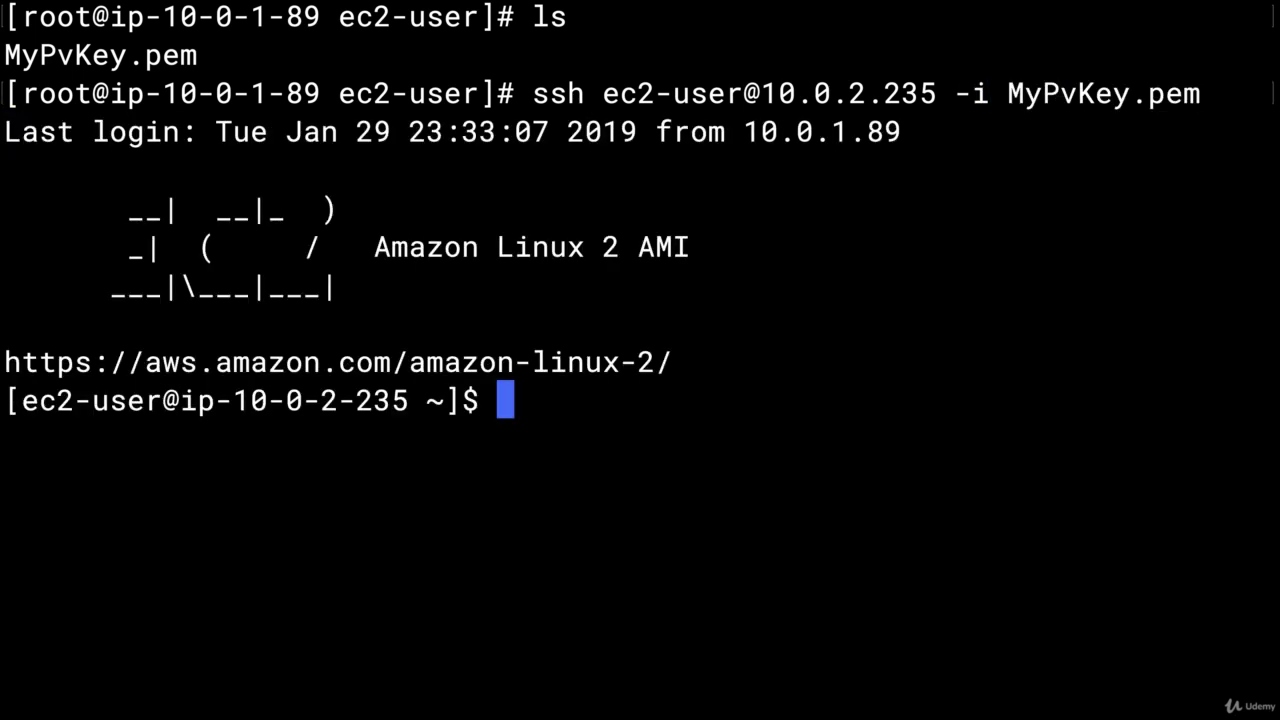
# Become root on the private instance with sudo su and clear the screen
pyautogui.write('sudo su')
pyautogui.press('Return')
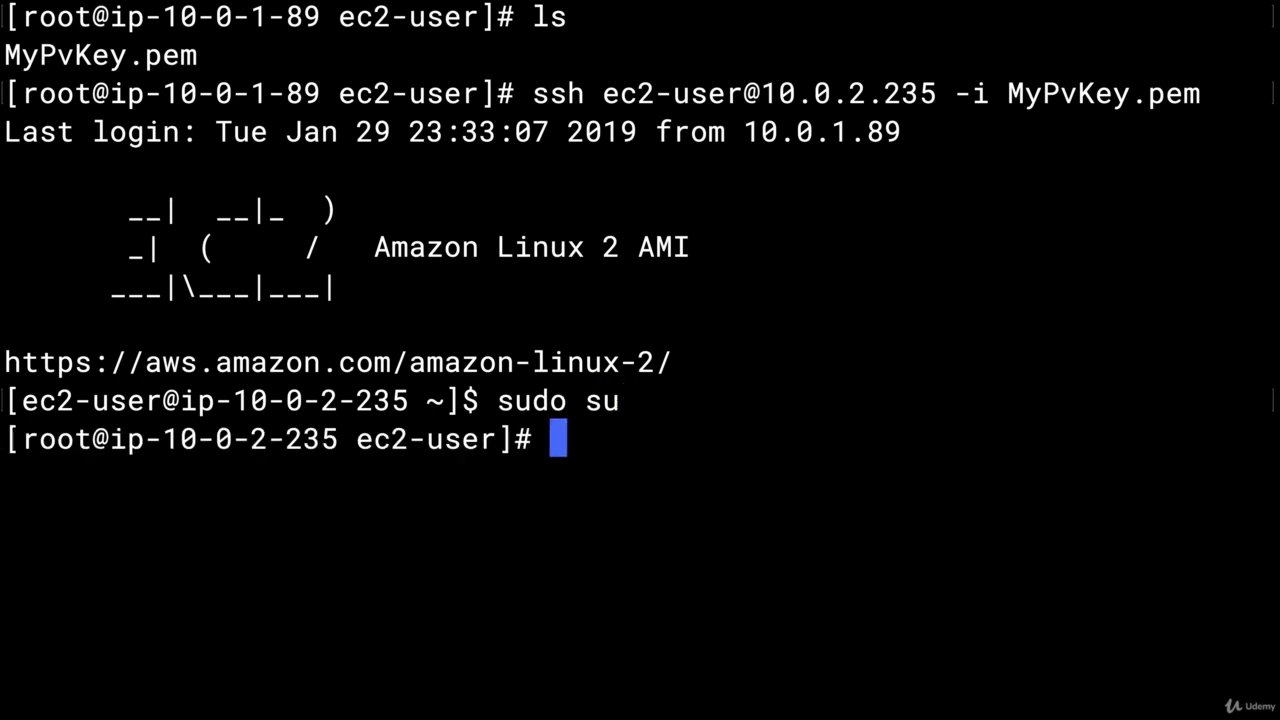
pyautogui.write('clear')
pyautogui.press('Return')
# List the S3 buckets, write "test" into test.txt, and confirm the file with ls
pyautogui.write('a')
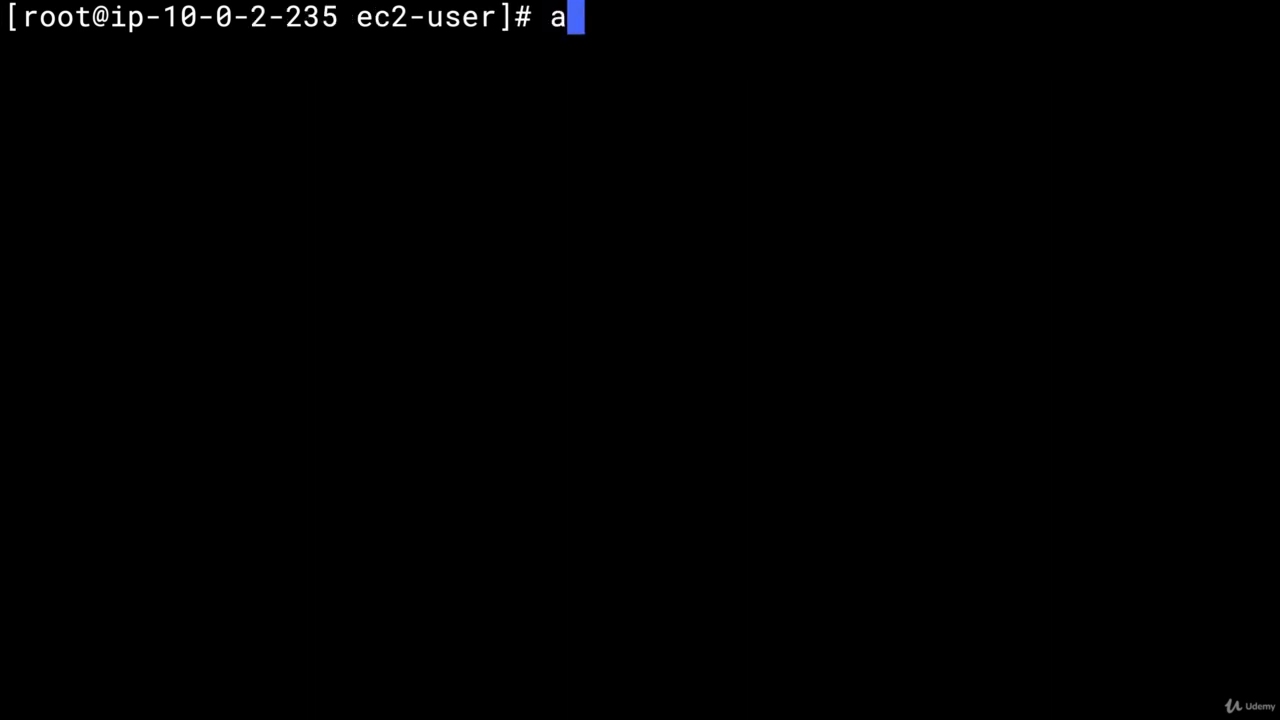
pyautogui.write('ws s3 ls')
pyautogui.press('Return')
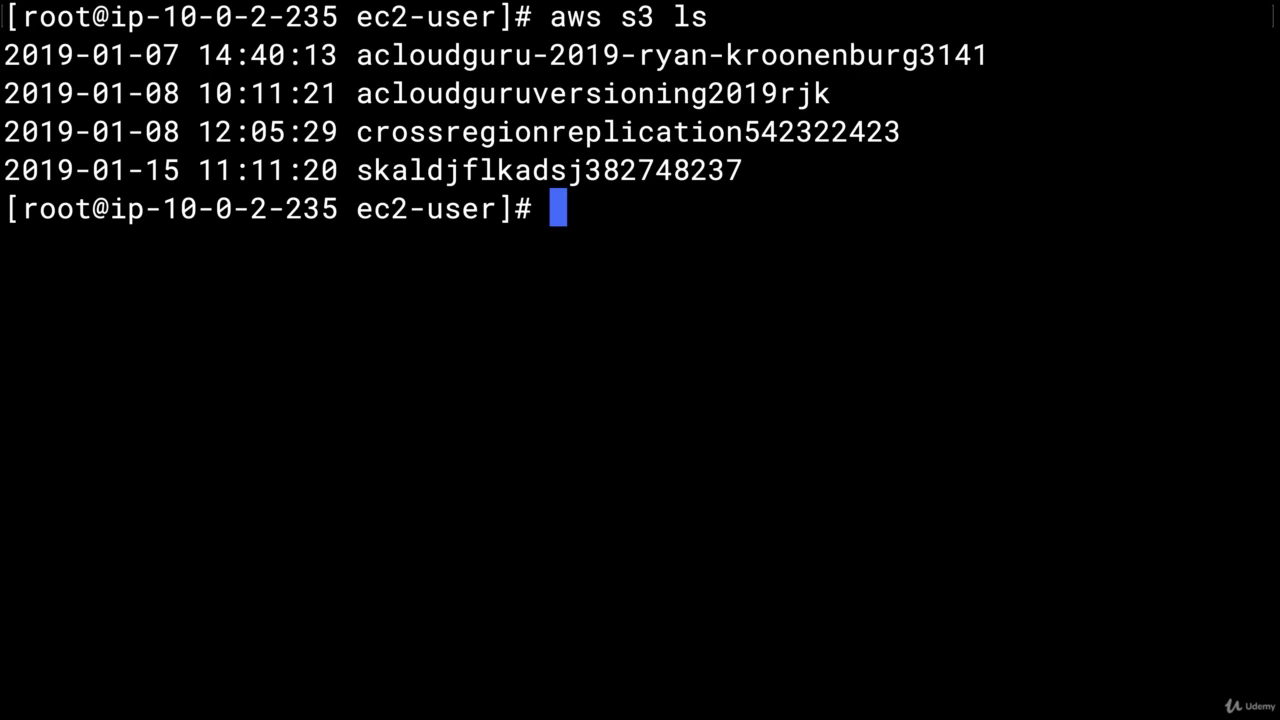
pyautogui.write('echp')
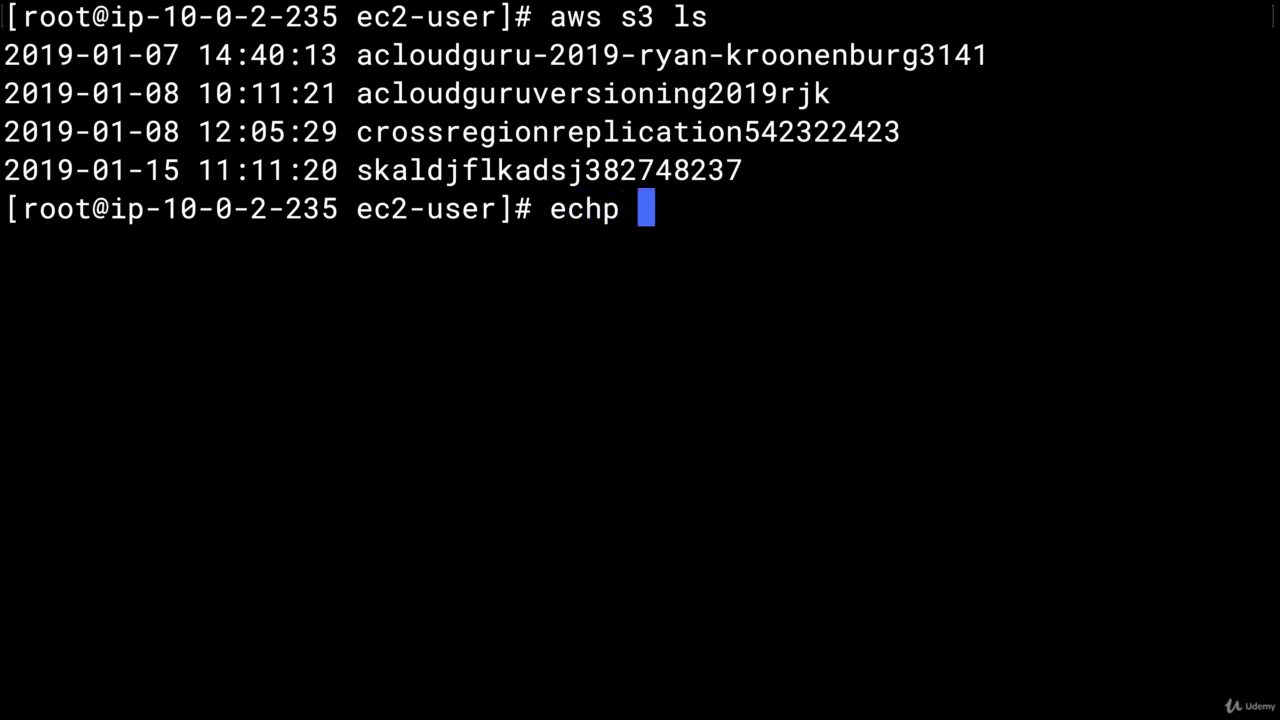
pyautogui.press('BackSpace')
pyautogui.press('BackSpace')
pyautogui.write('o "ye')
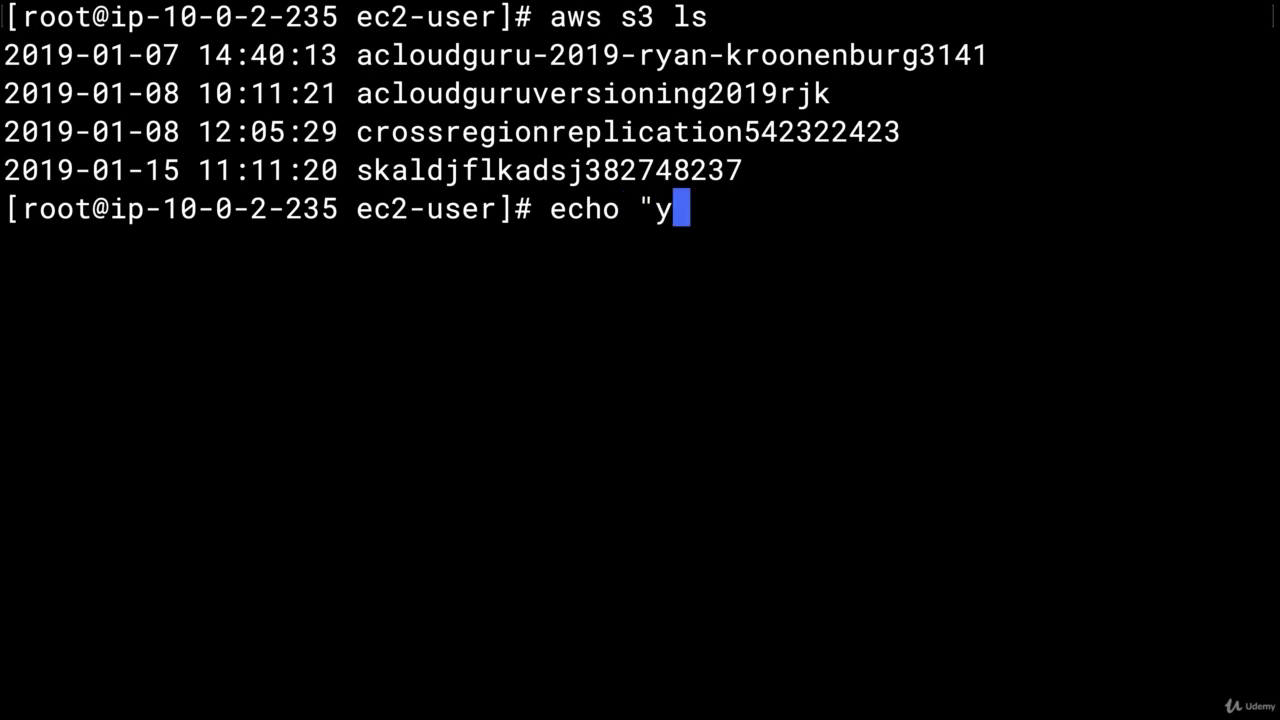
pyautogui.press('BackSpace')
pyautogui.press('BackSpace')
pyautogui.write('test')
pyautogui.press('BackSpace')
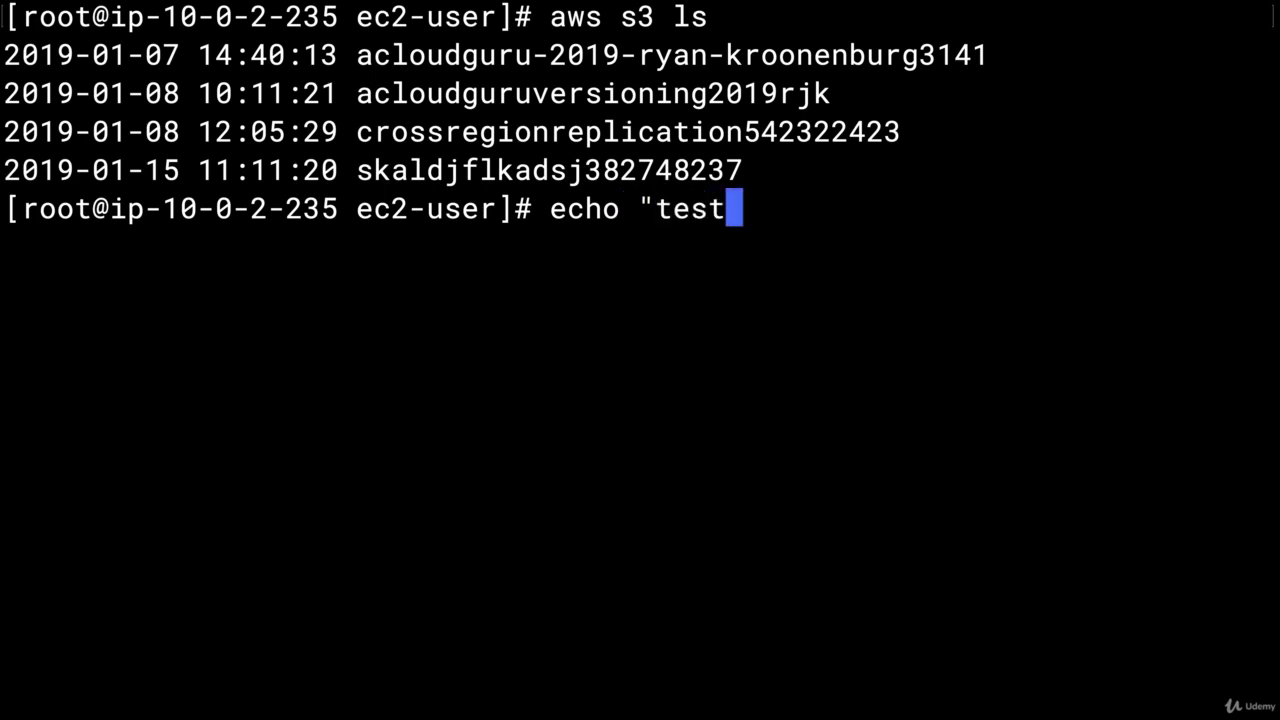
pyautogui.write('"')
pyautogui.write(' > test.')
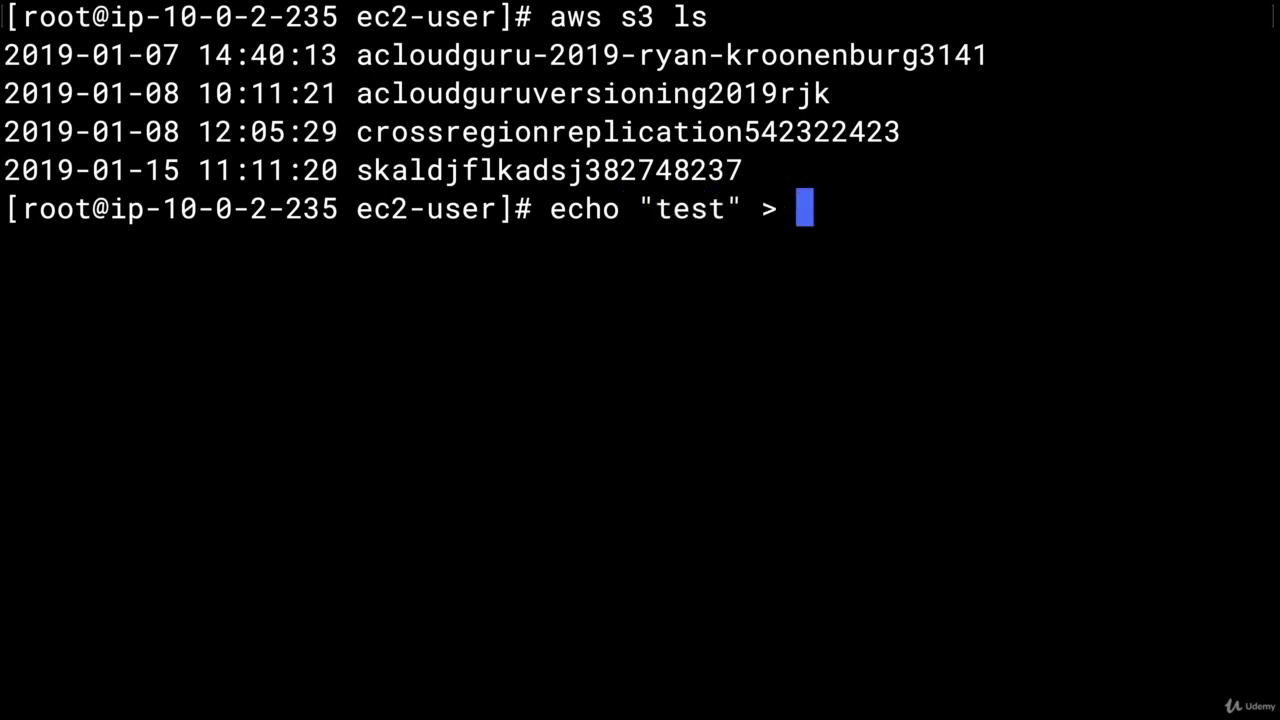
pyautogui.write('txt')
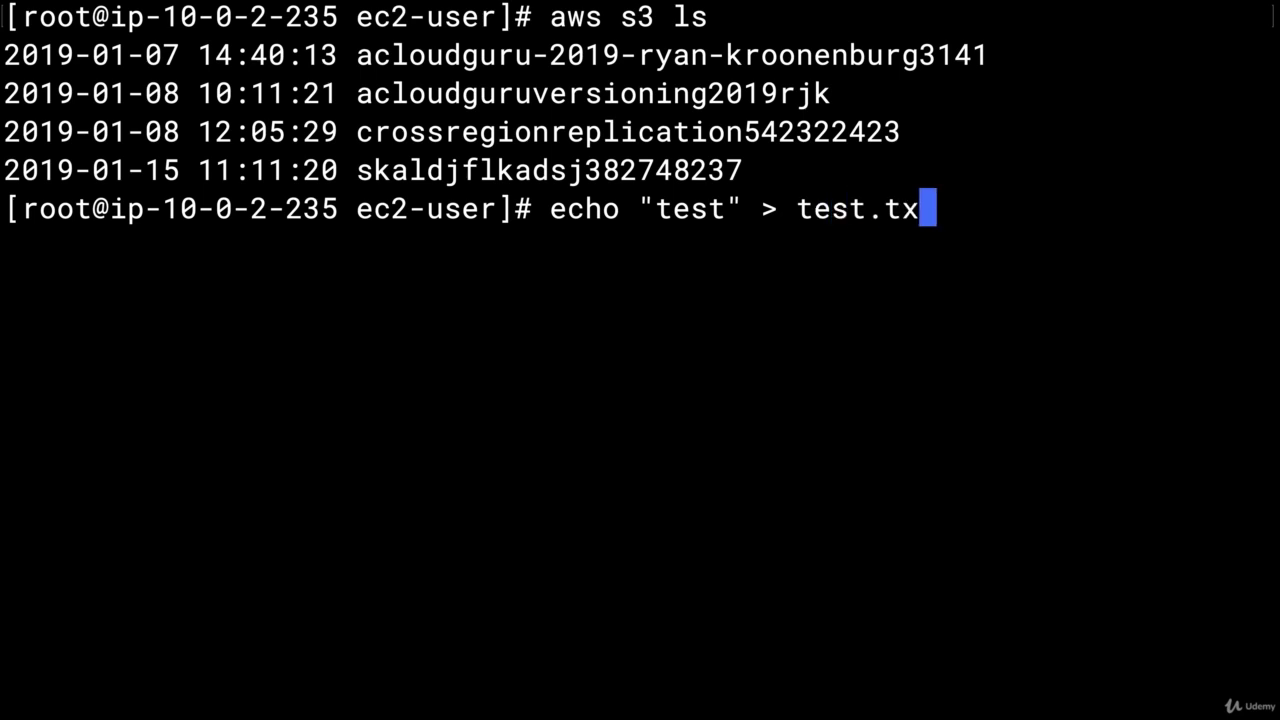
pyautogui.press('Return')
pyautogui.write('ls')
pyautogui.press('Return')
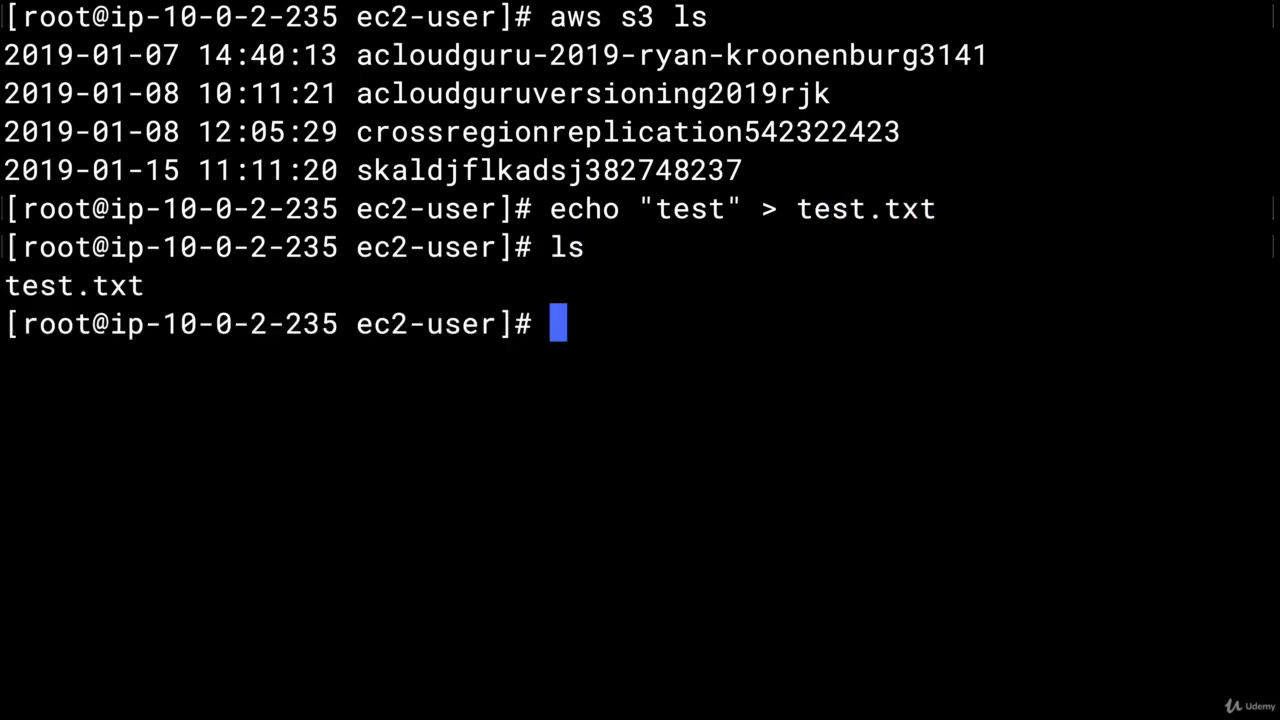
# Copy test.txt to s3://acloudguru-2019-ryan-kroonenburg3141 with aws s3 cp
pyautogui.write('aws s3')
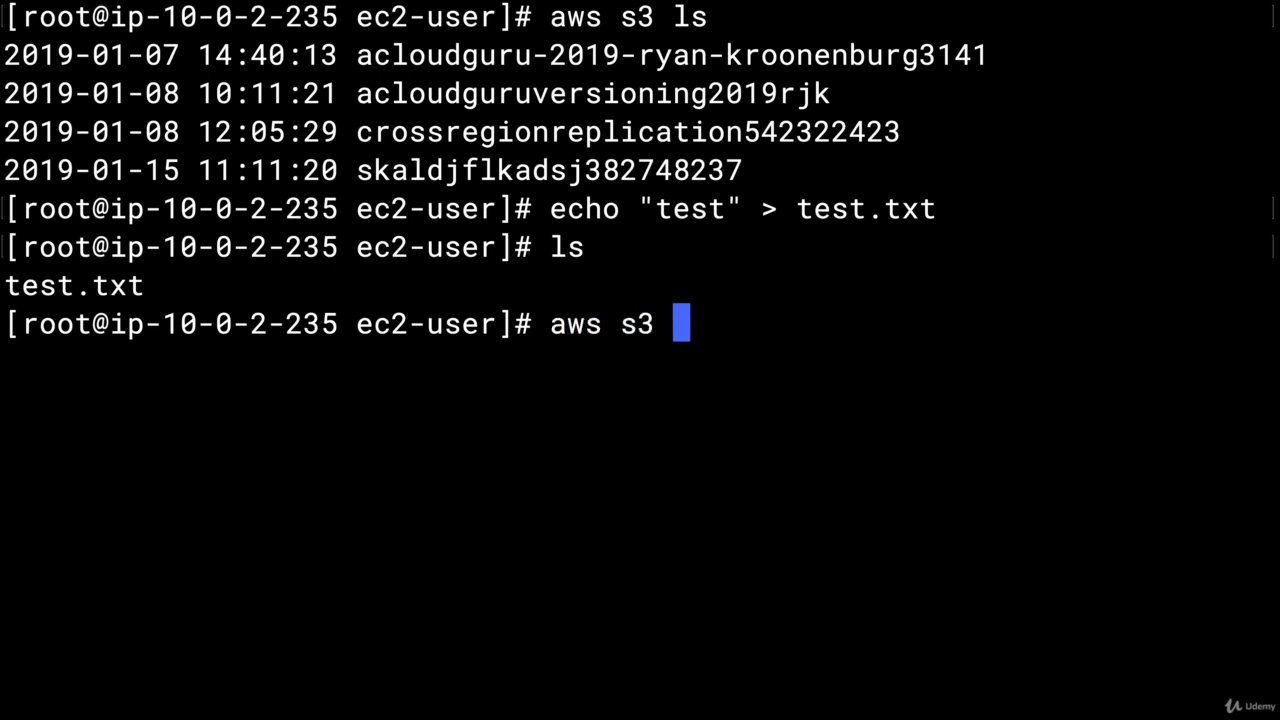
pyautogui.write(' cp te')
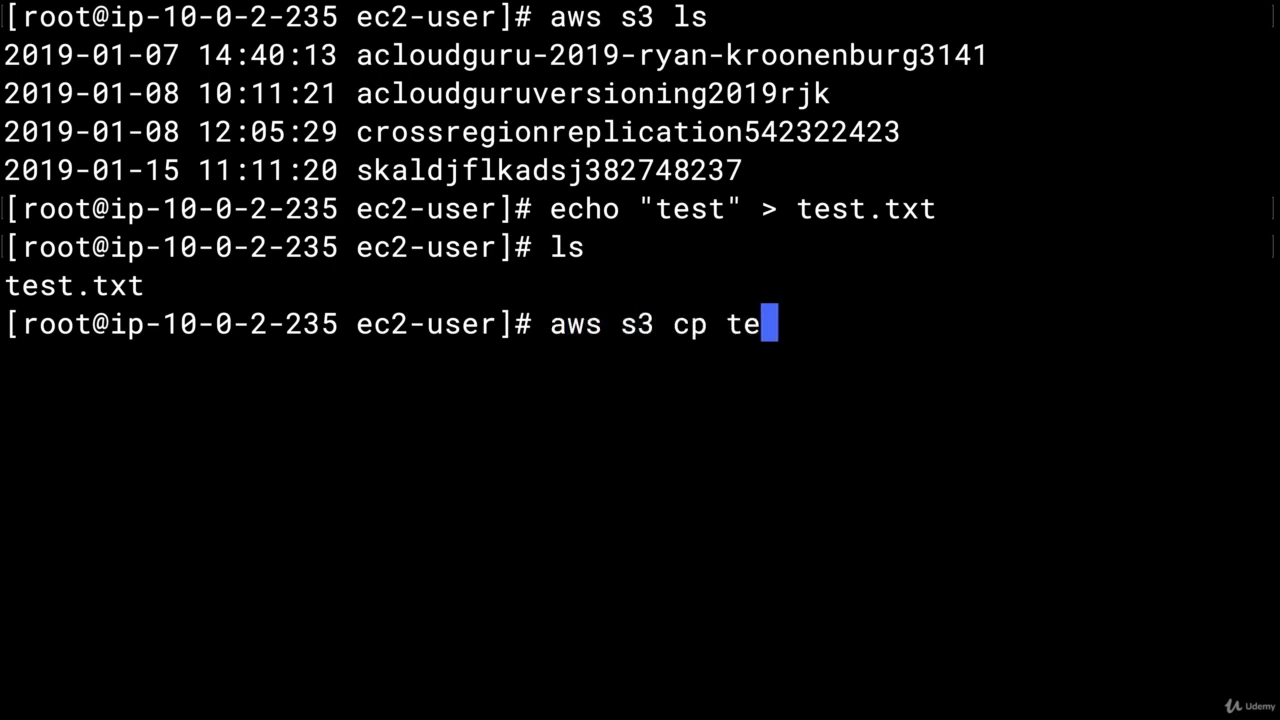
pyautogui.write('st.txt')
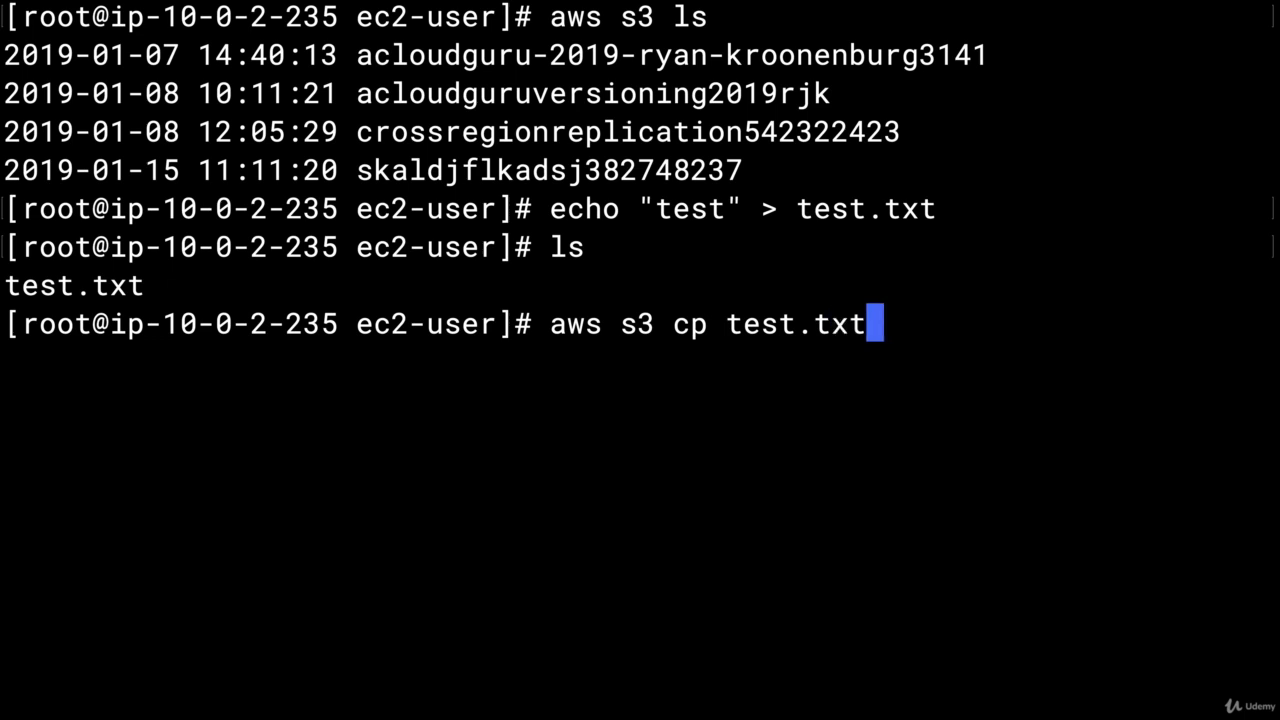
pyautogui.write(' s3://')
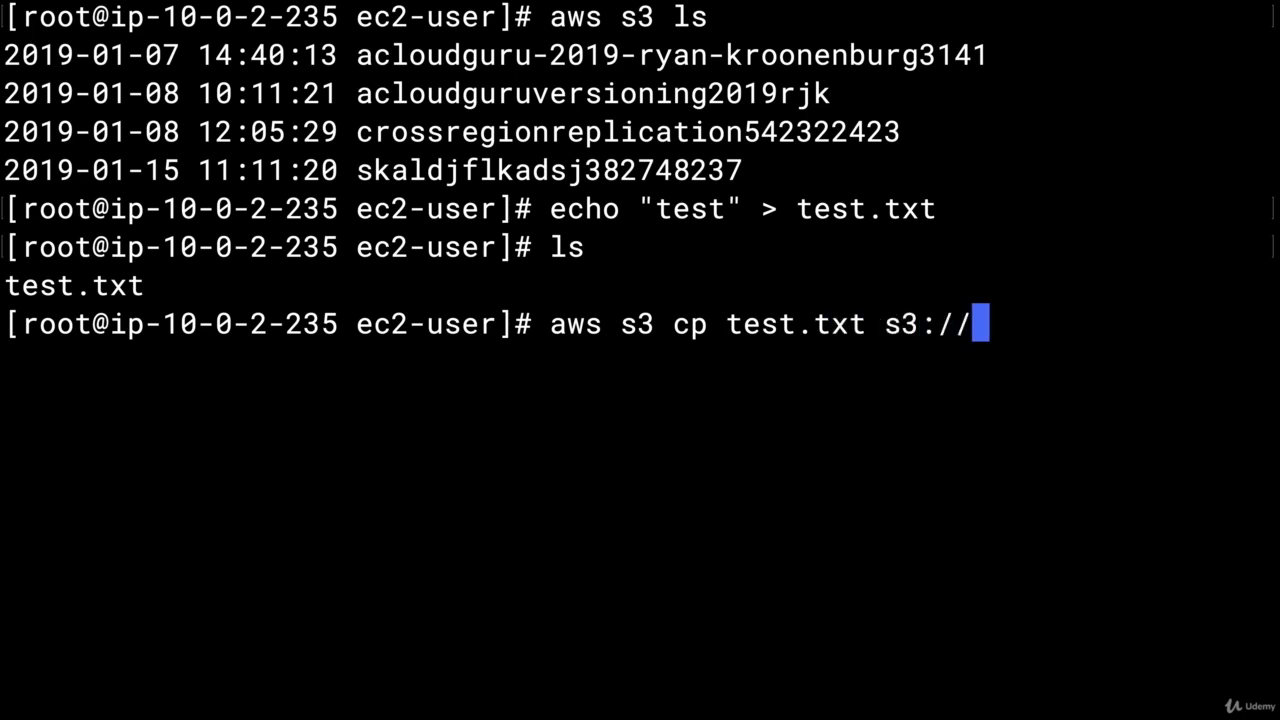
pyautogui.write('acloudguru')
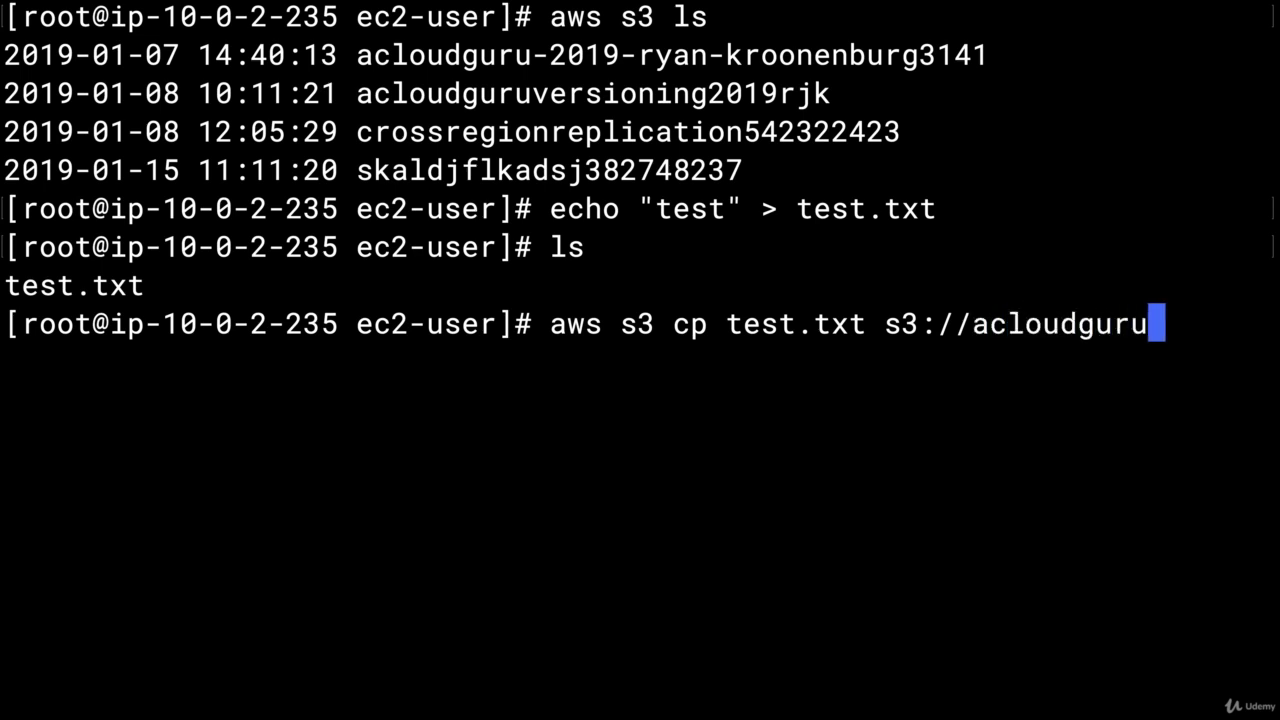
pyautogui.write('=')
pyautogui.press('BackSpace')
pyautogui.write('-2')
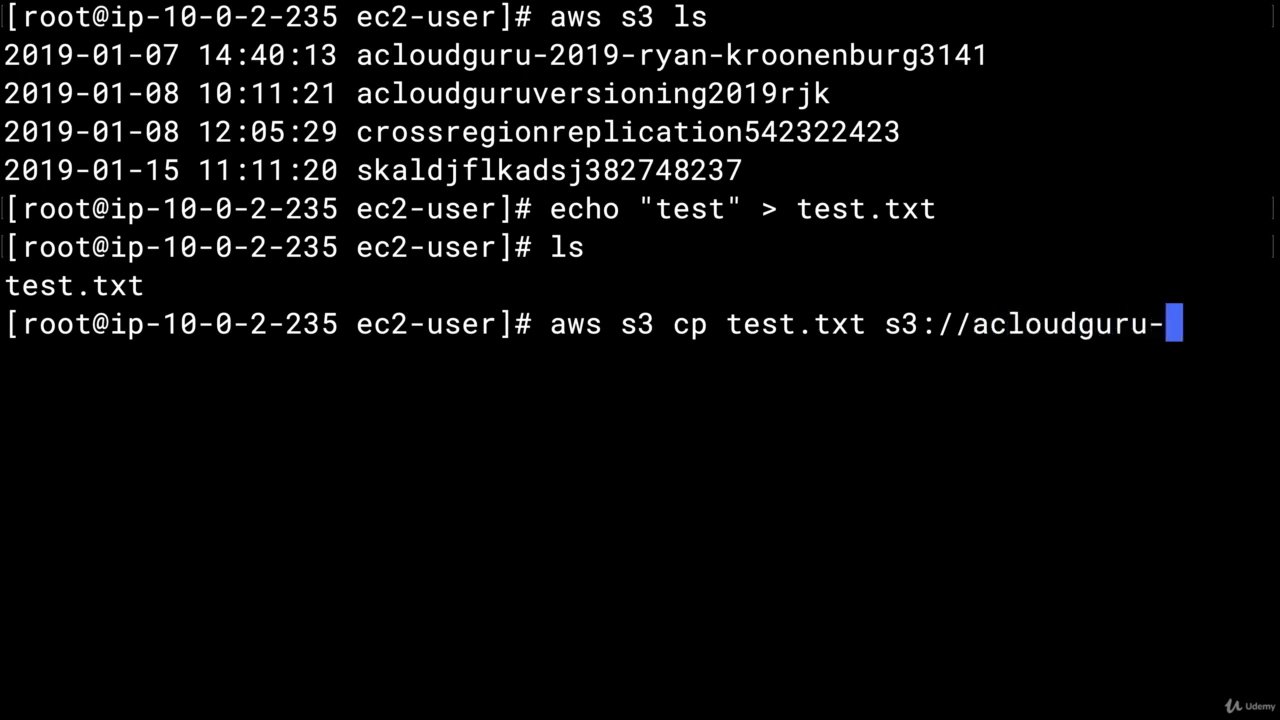
pyautogui.write('019-')
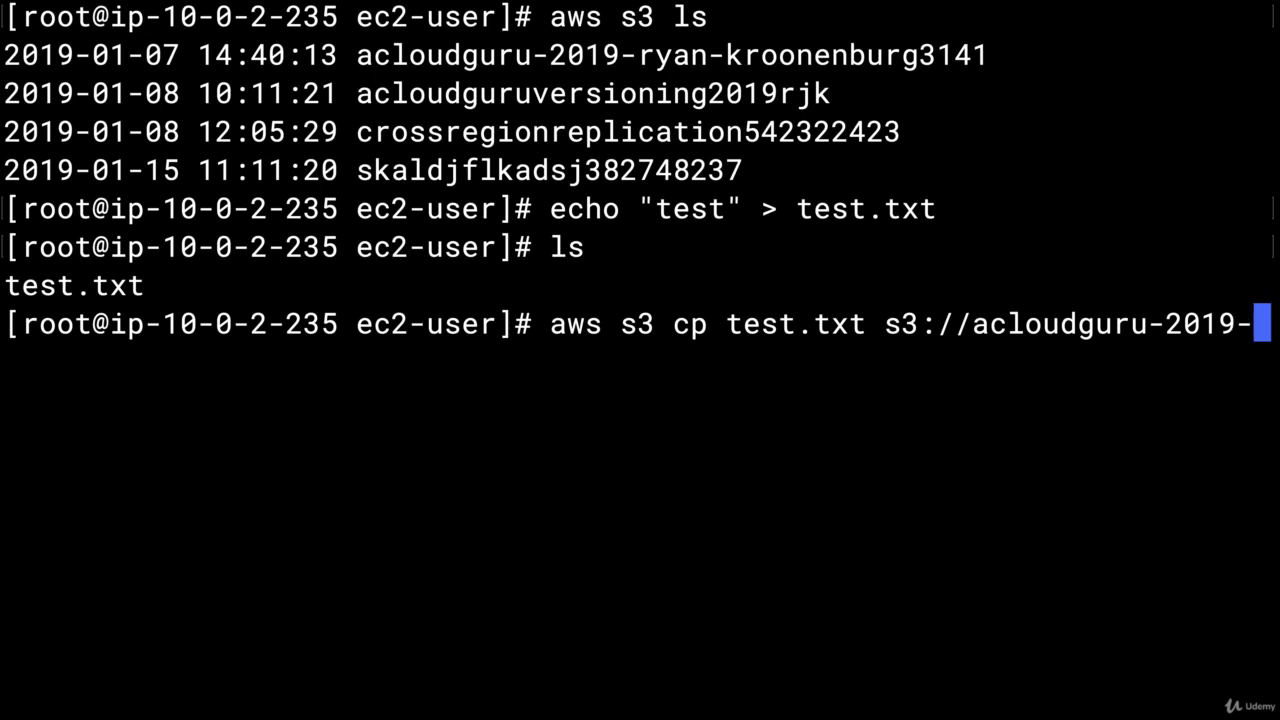
pyautogui.write('ryan')
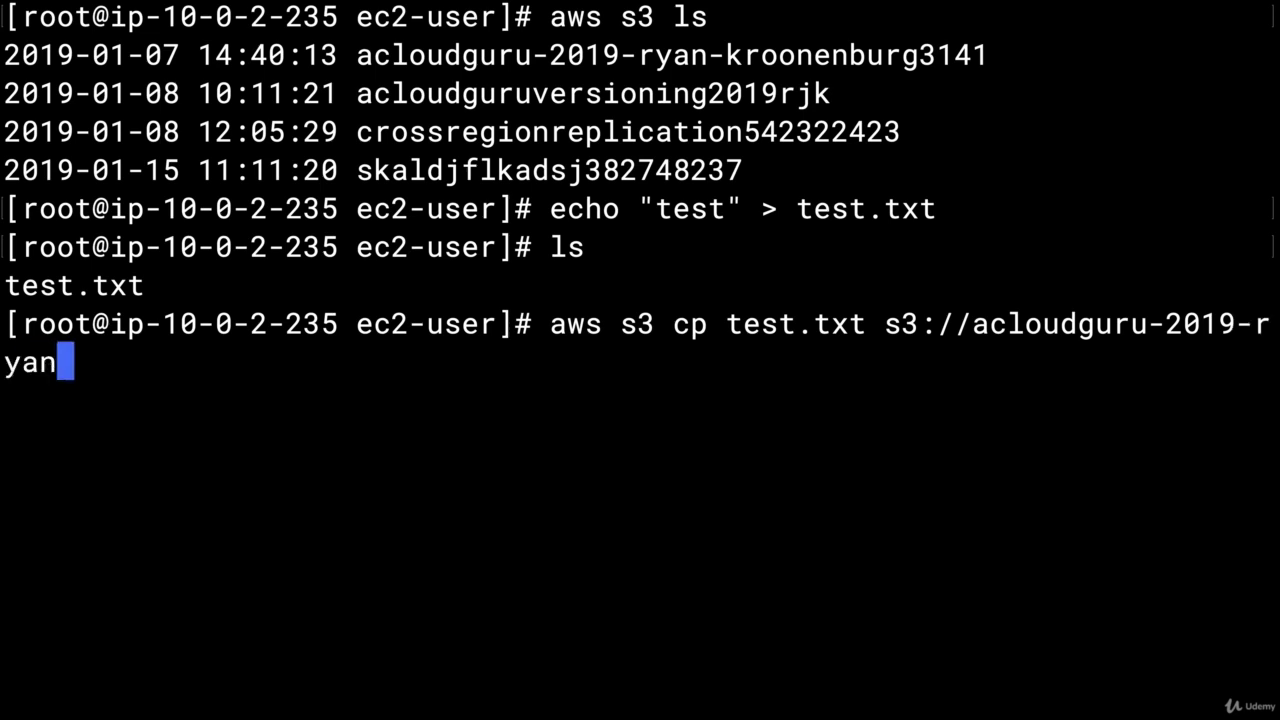
pyautogui.write('-kroo')
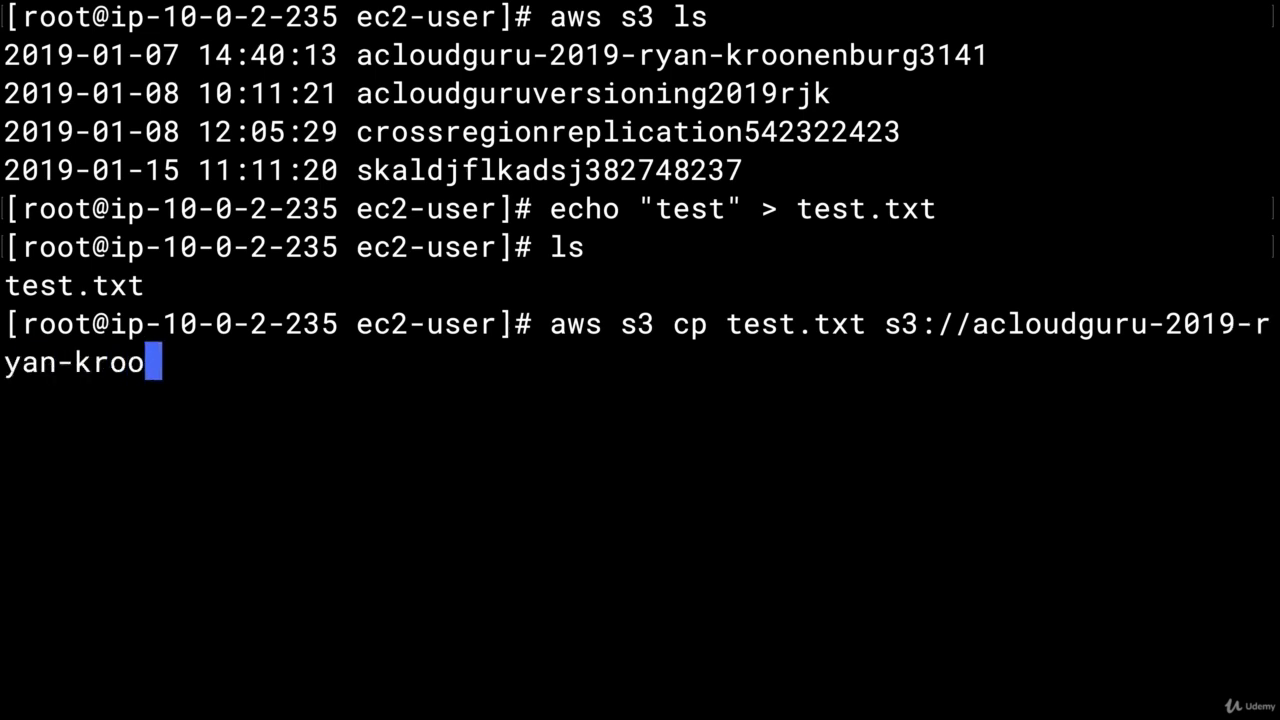
pyautogui.write('nenburg3141')
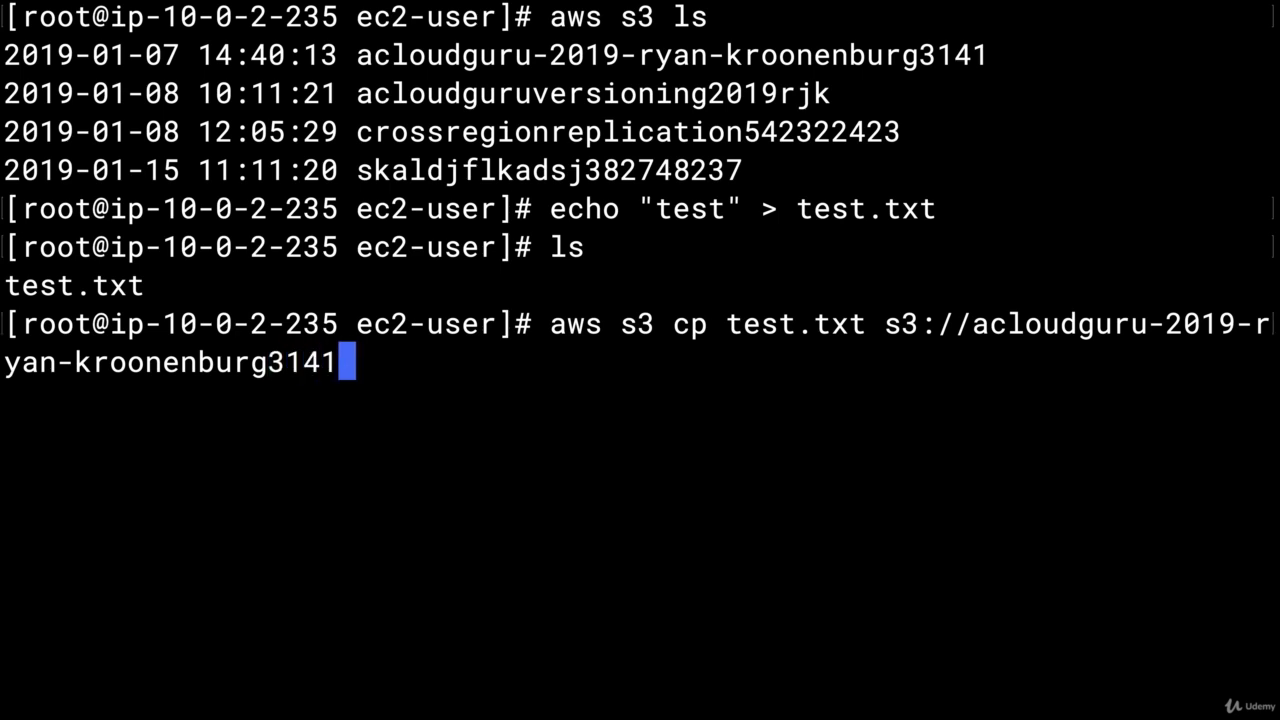
pyautogui.press('Return')
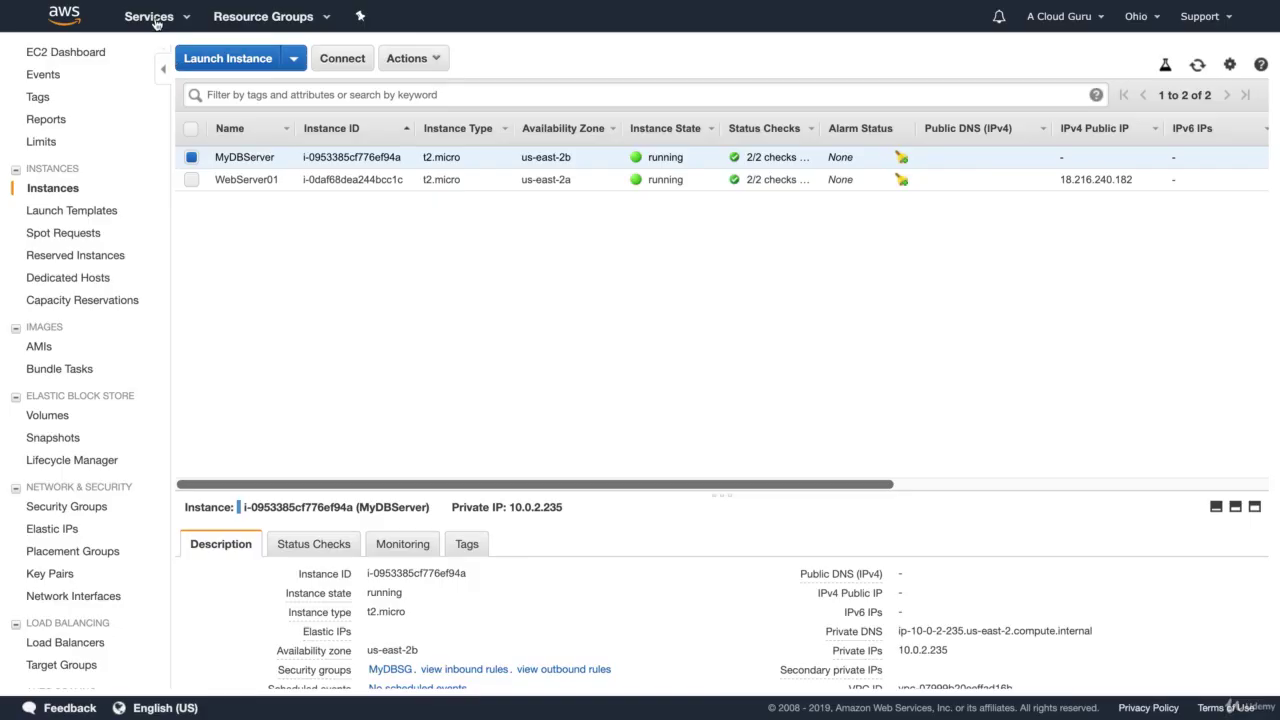
# Check that the first S3 bucket holds test.txt, then go to the VPC dashboard
pyautogui.click(155, 20)
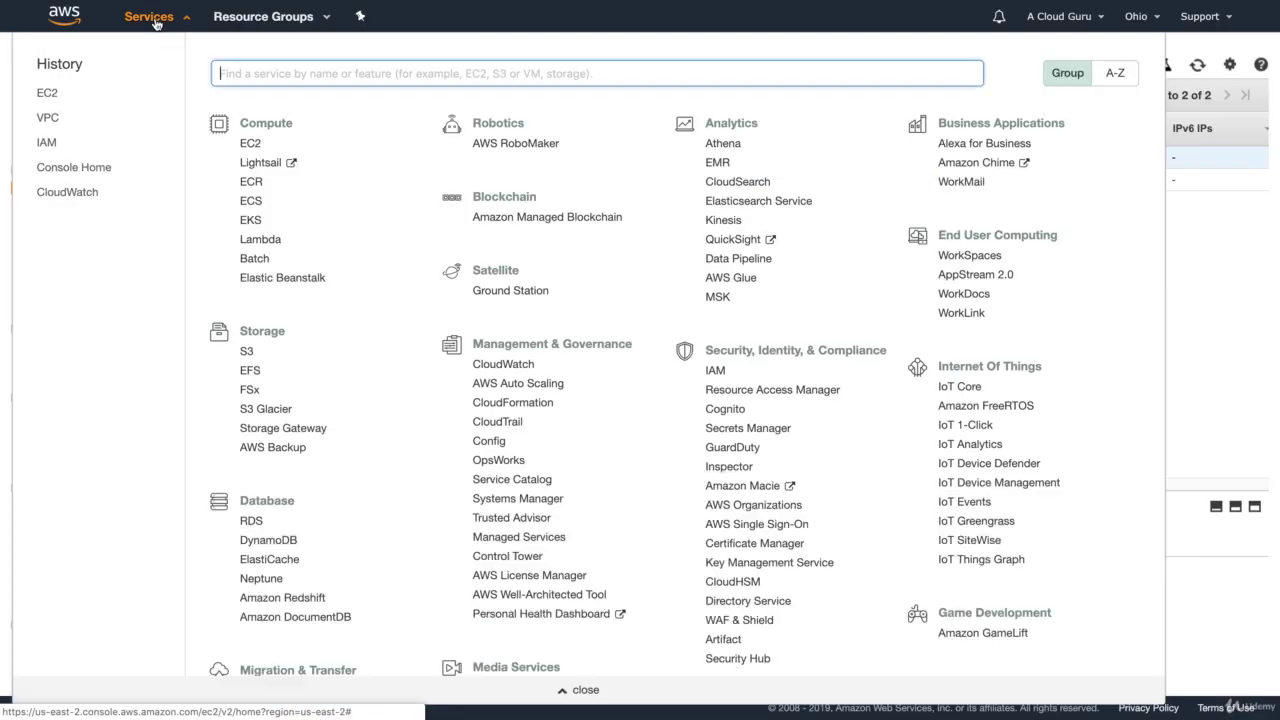
pyautogui.click(246, 352)
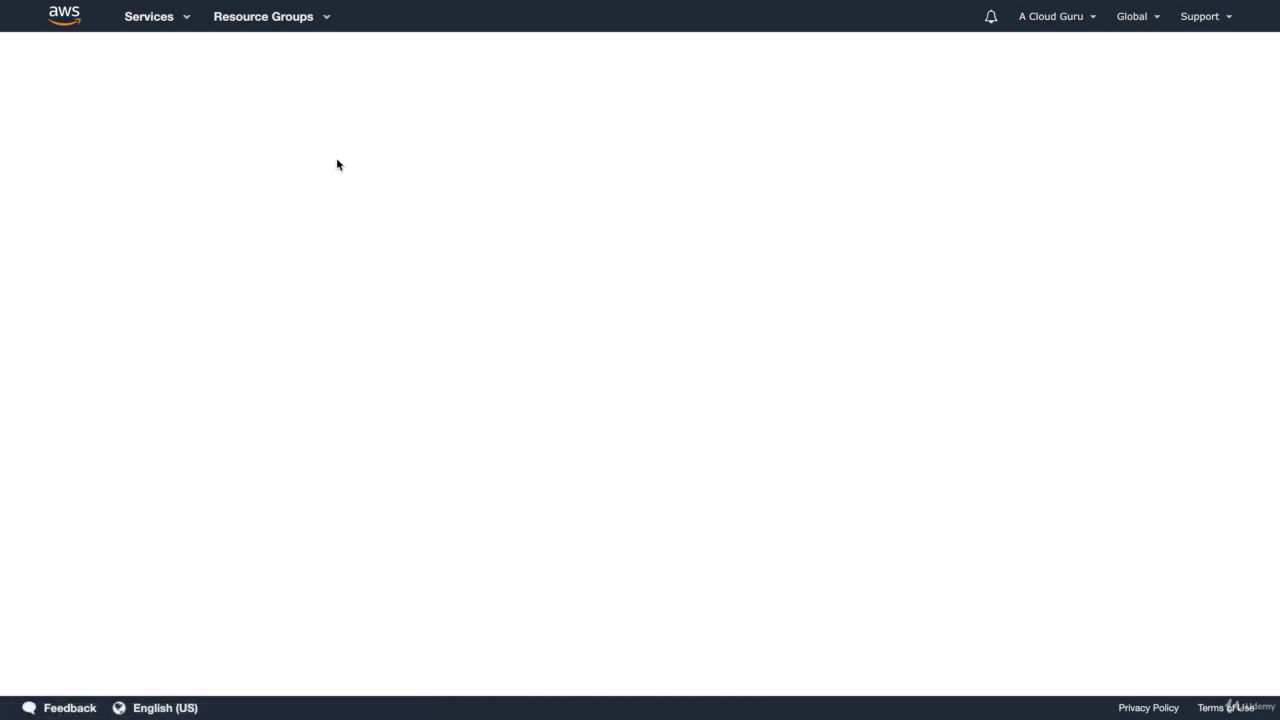
pyautogui.click(357, 260)
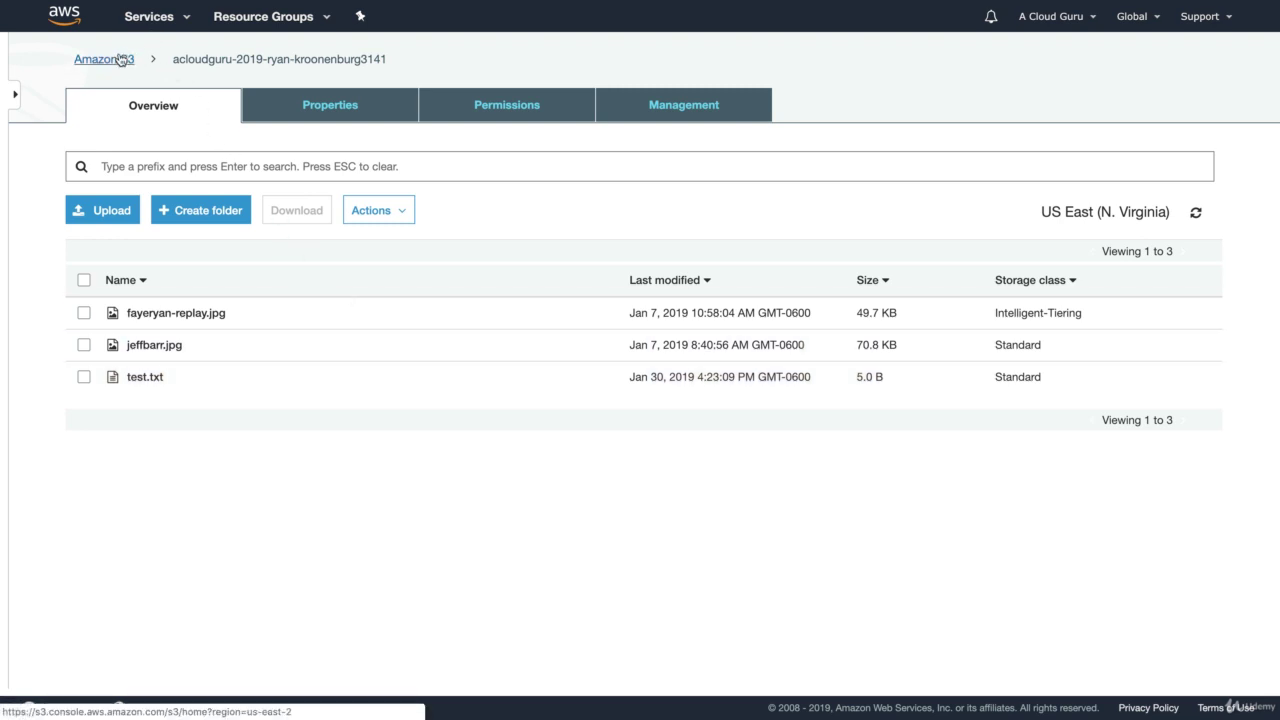
pyautogui.click(158, 25)
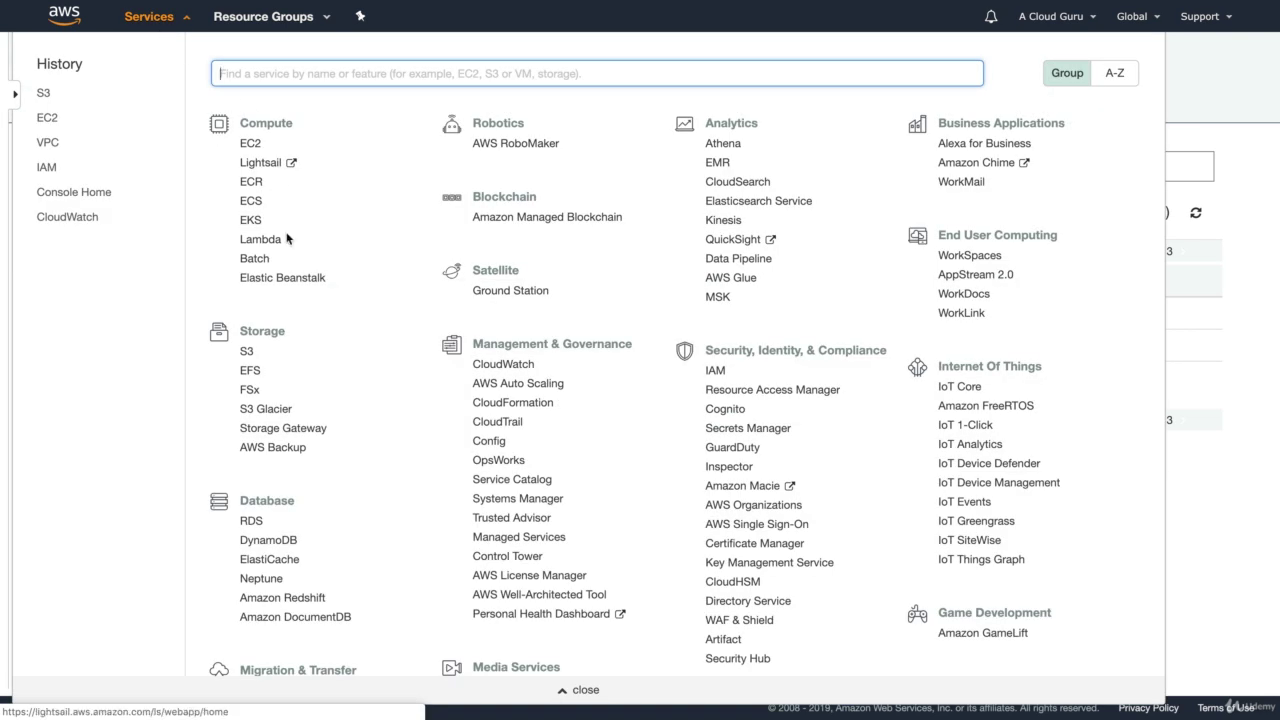
pyautogui.scroll(-5, 300, 400)
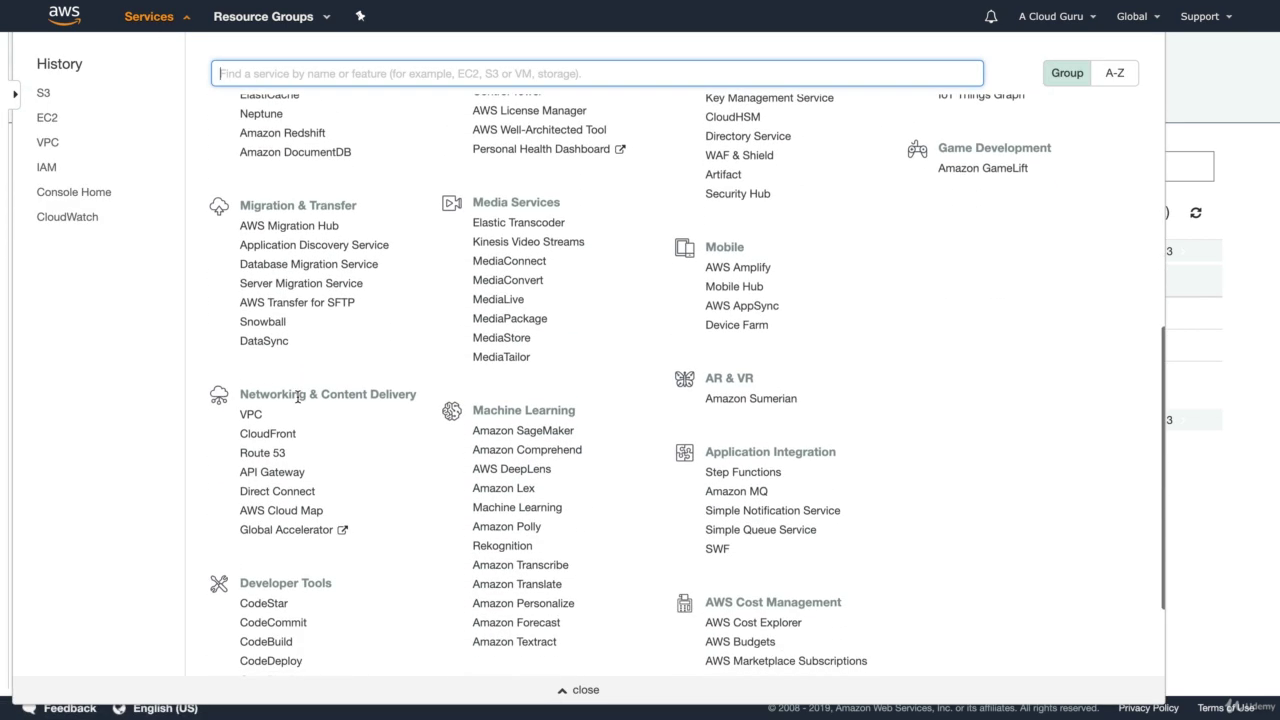
pyautogui.click(251, 414)
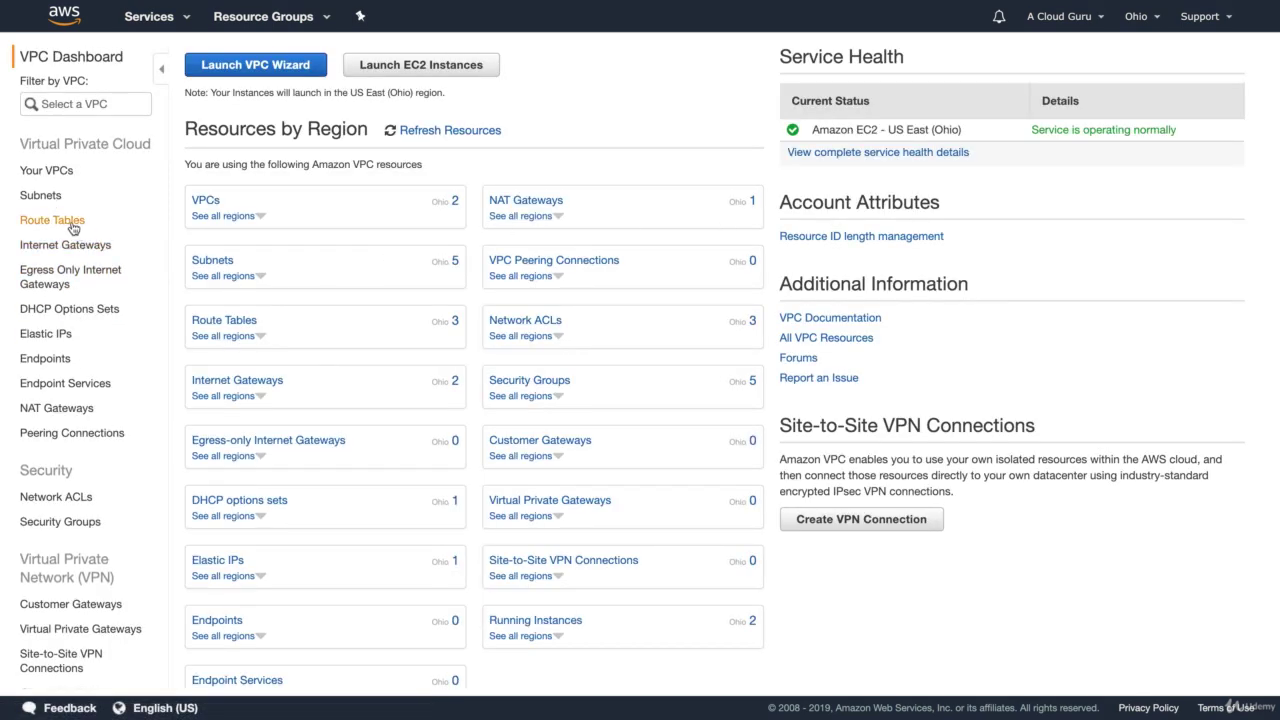
# Delete the 0.0.0.0/0 NAT gateway route from main route table rtb-0586c35ad18f2aa29 and save
pyautogui.click(72, 226)
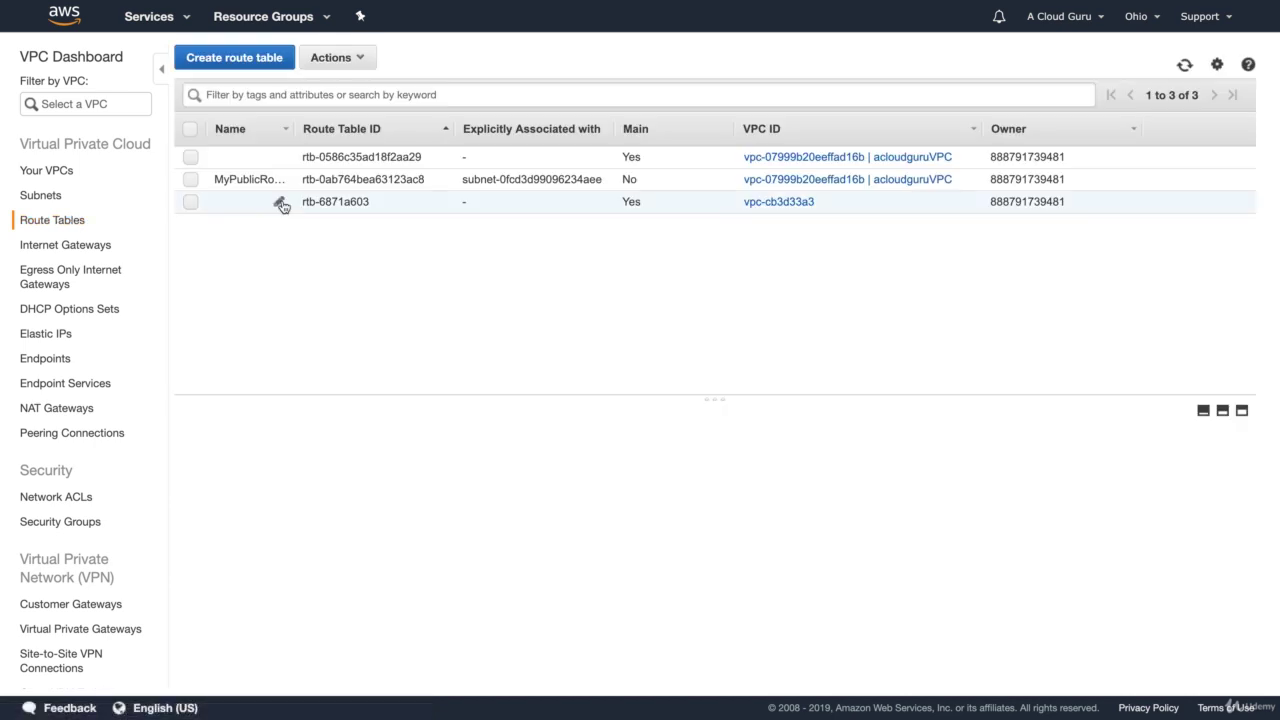
pyautogui.click(190, 158)
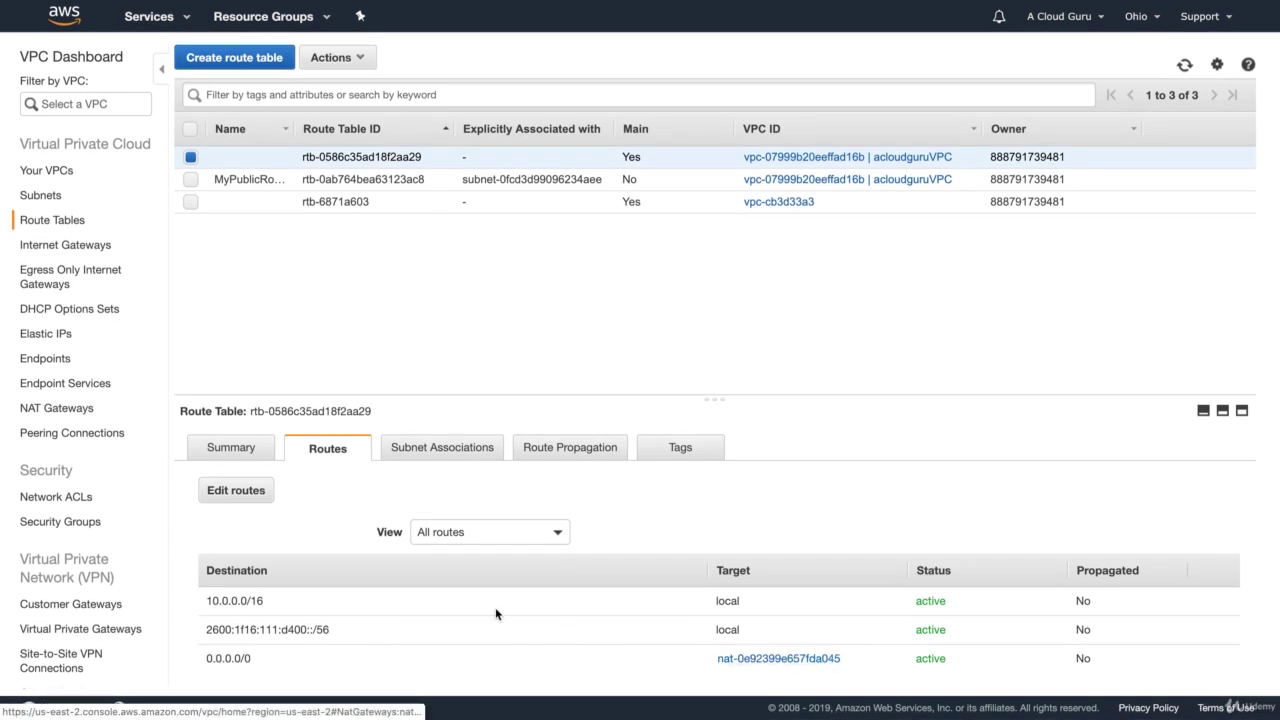
pyautogui.click(249, 495)
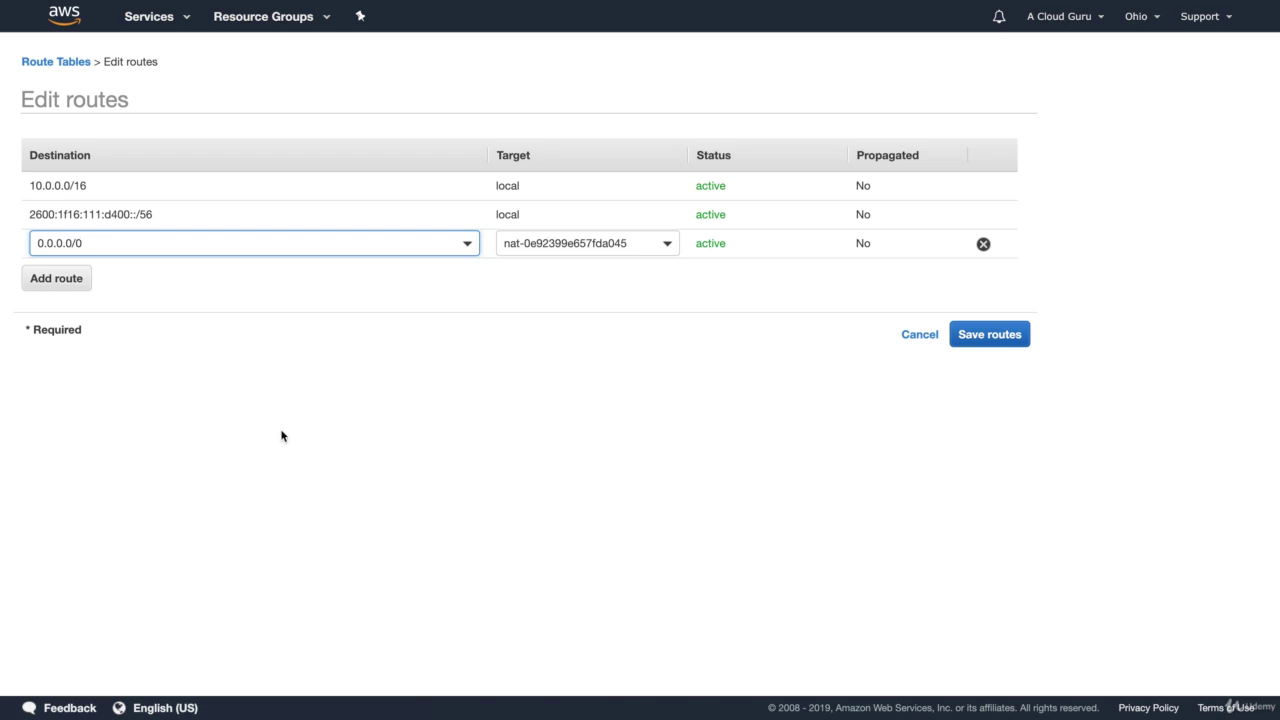
pyautogui.click(983, 244)
pyautogui.click(991, 302)
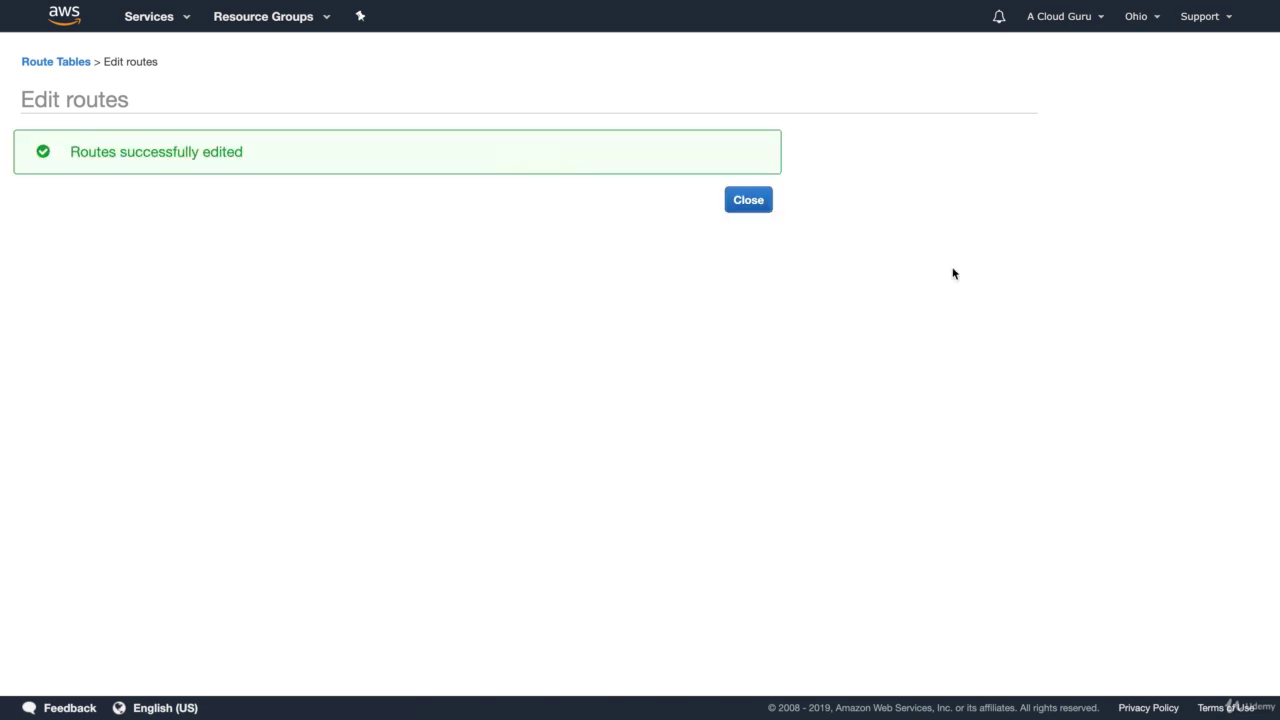
pyautogui.click(750, 204)
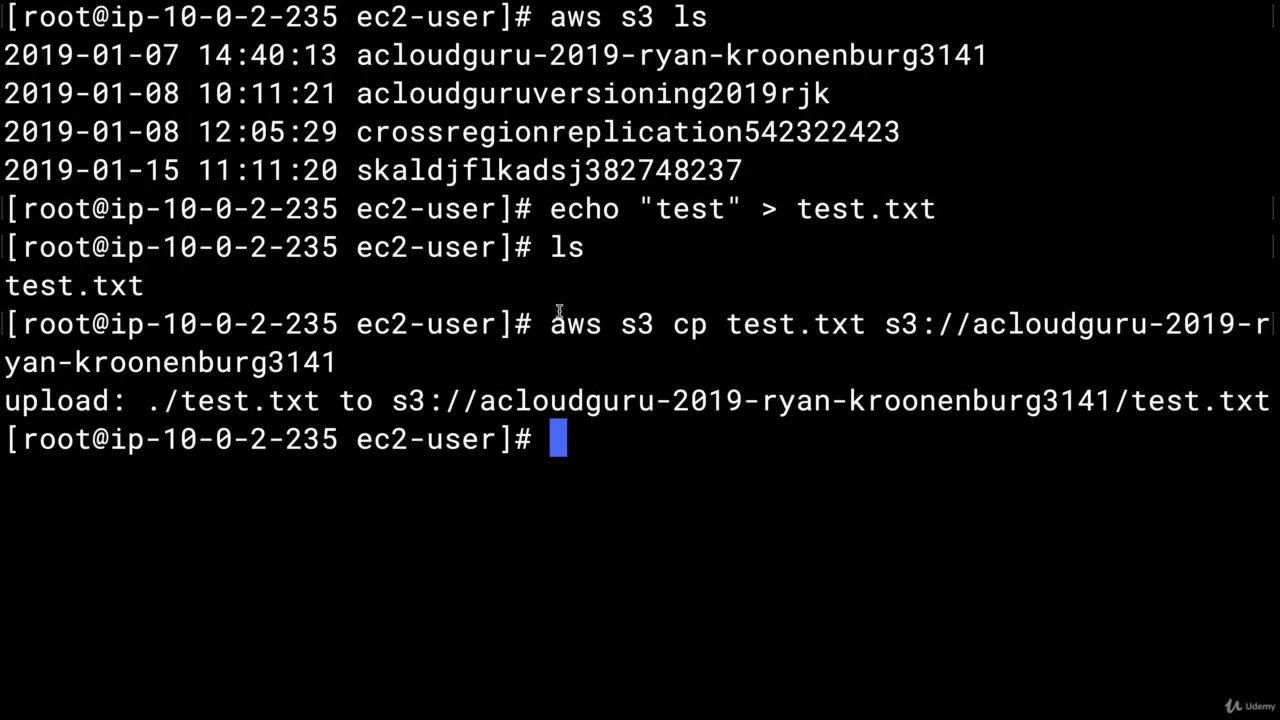
# Clear the terminal and run aws s3 ls on the DB server, which hangs without output
pyautogui.write('clear')
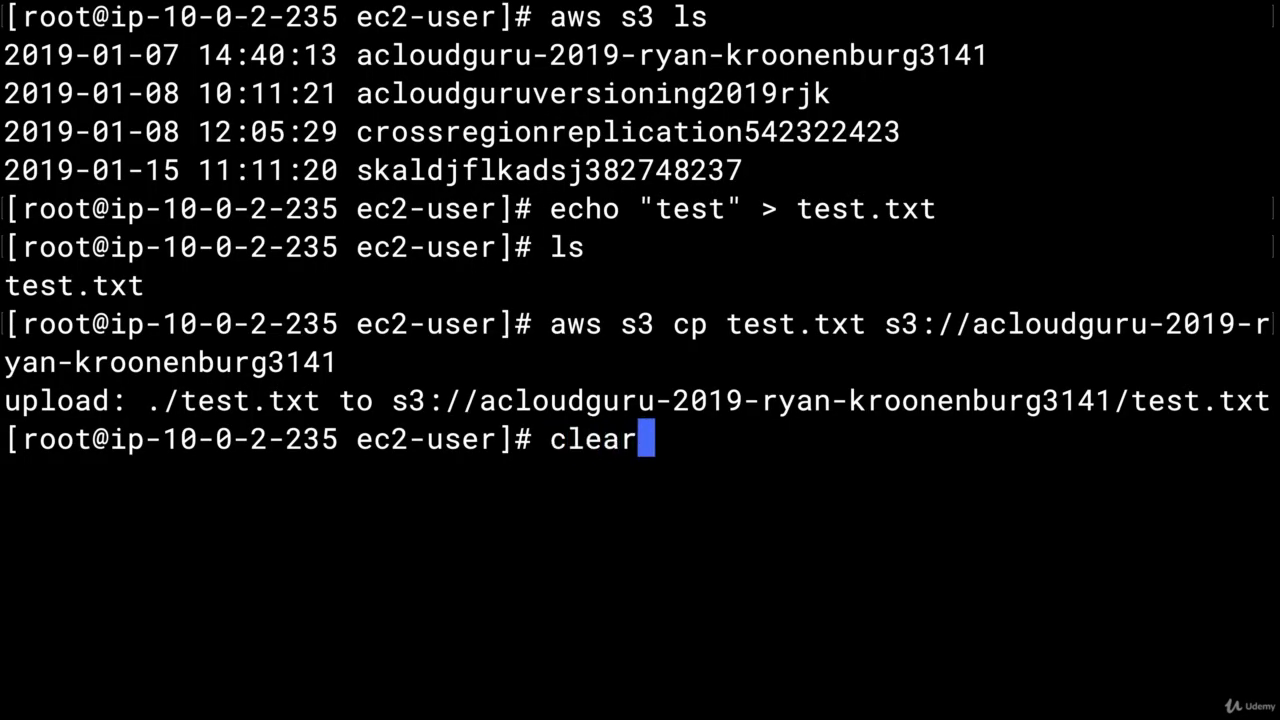
pyautogui.press('Return')
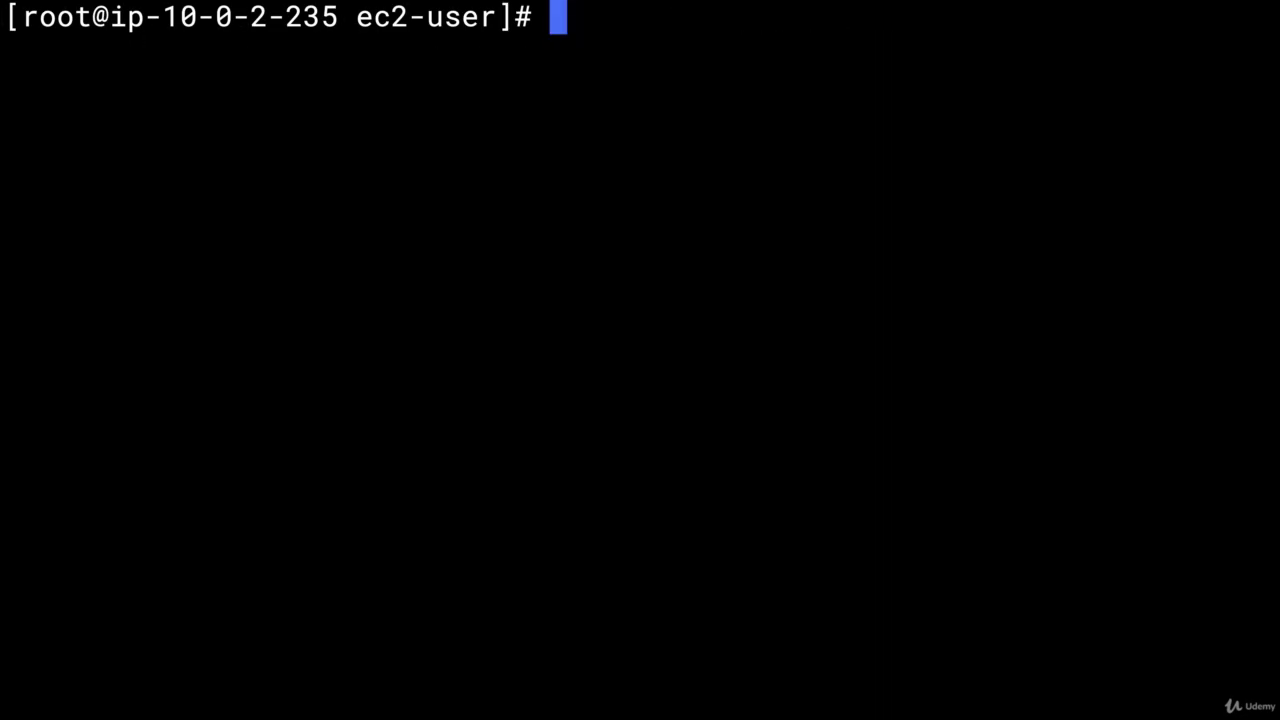
pyautogui.write('aws s3 ls')
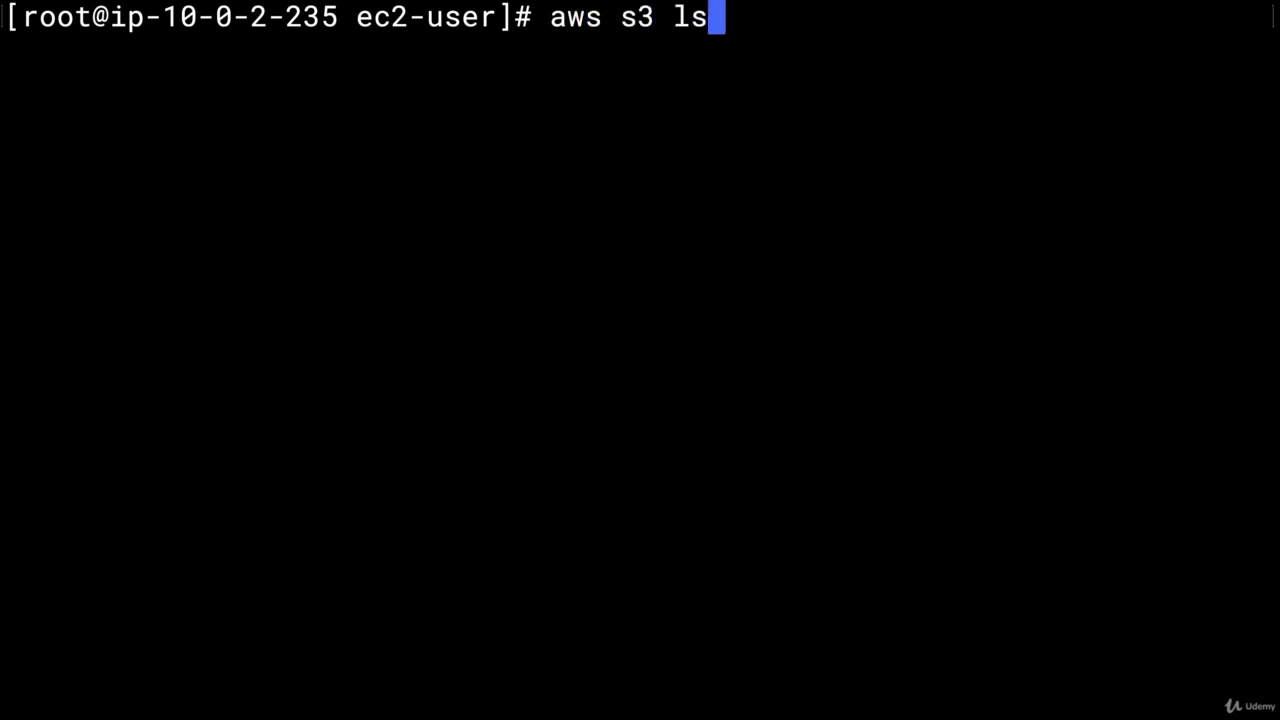
pyautogui.press('Return')
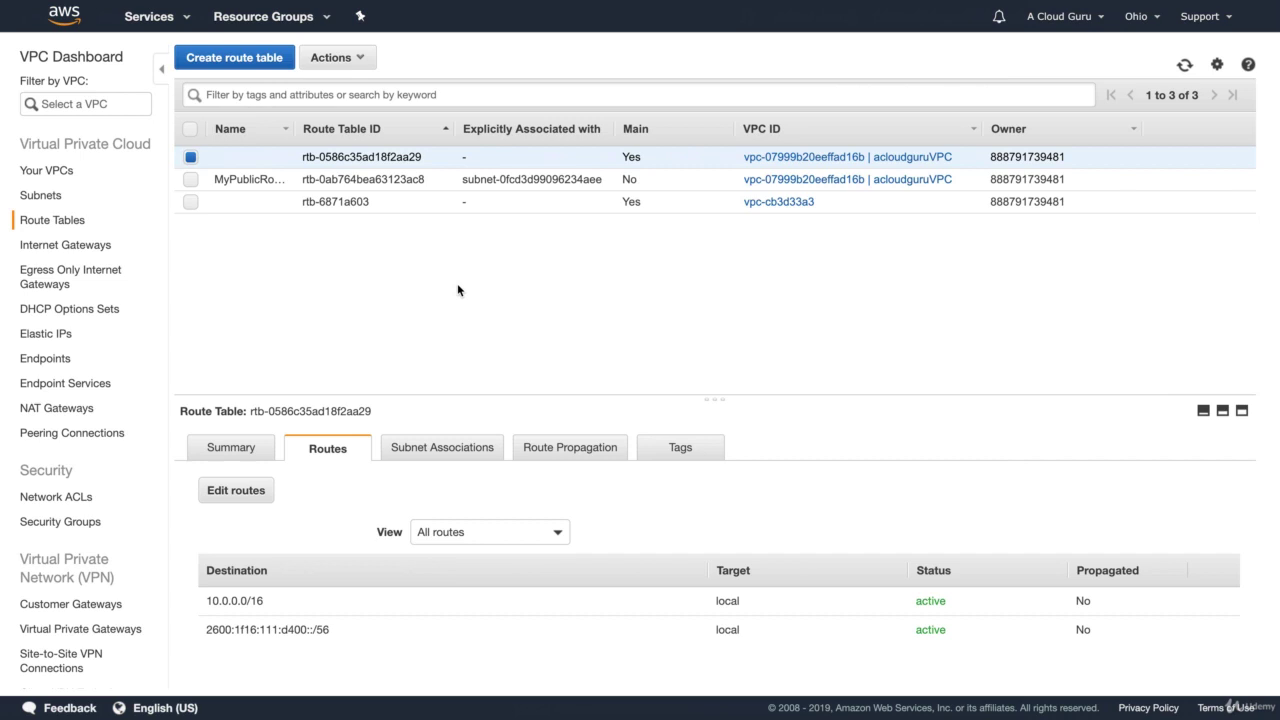
# Start a new VPC endpoint for the com.amazonaws.us-east-2.s3 gateway service
pyautogui.click(48, 358)
pyautogui.click(706, 192)
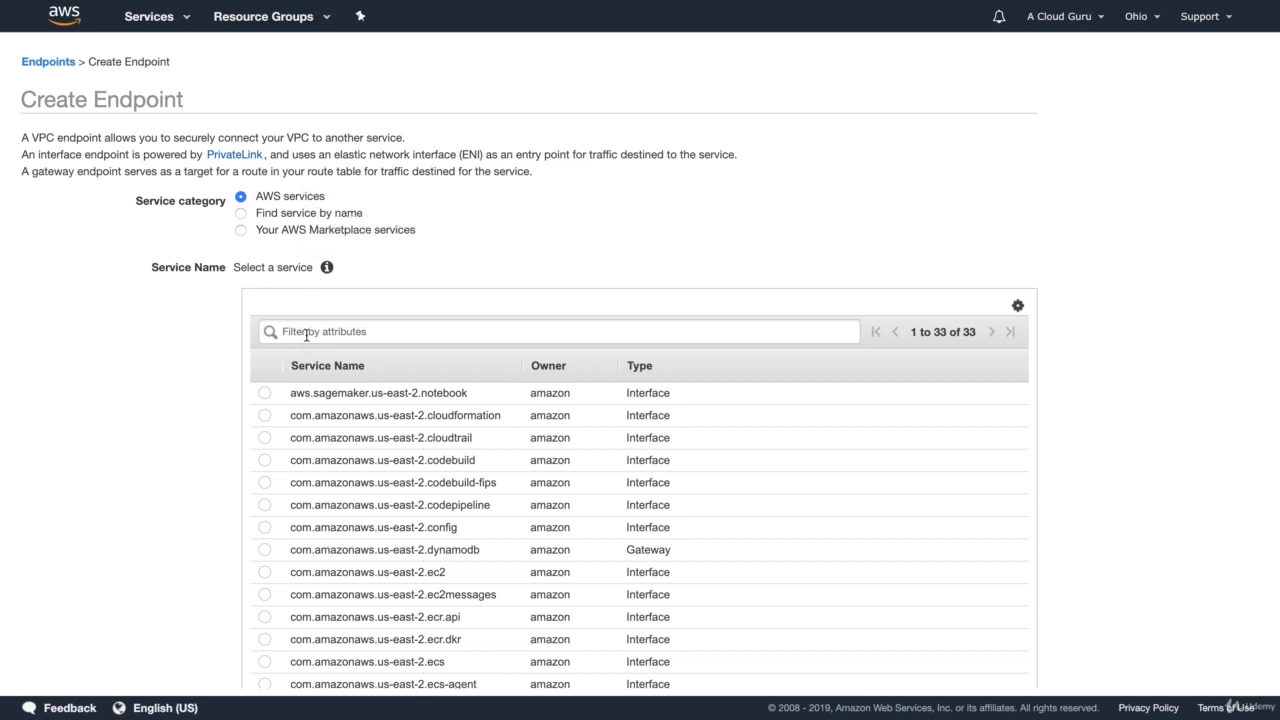
pyautogui.scroll(-1, 517, 214)
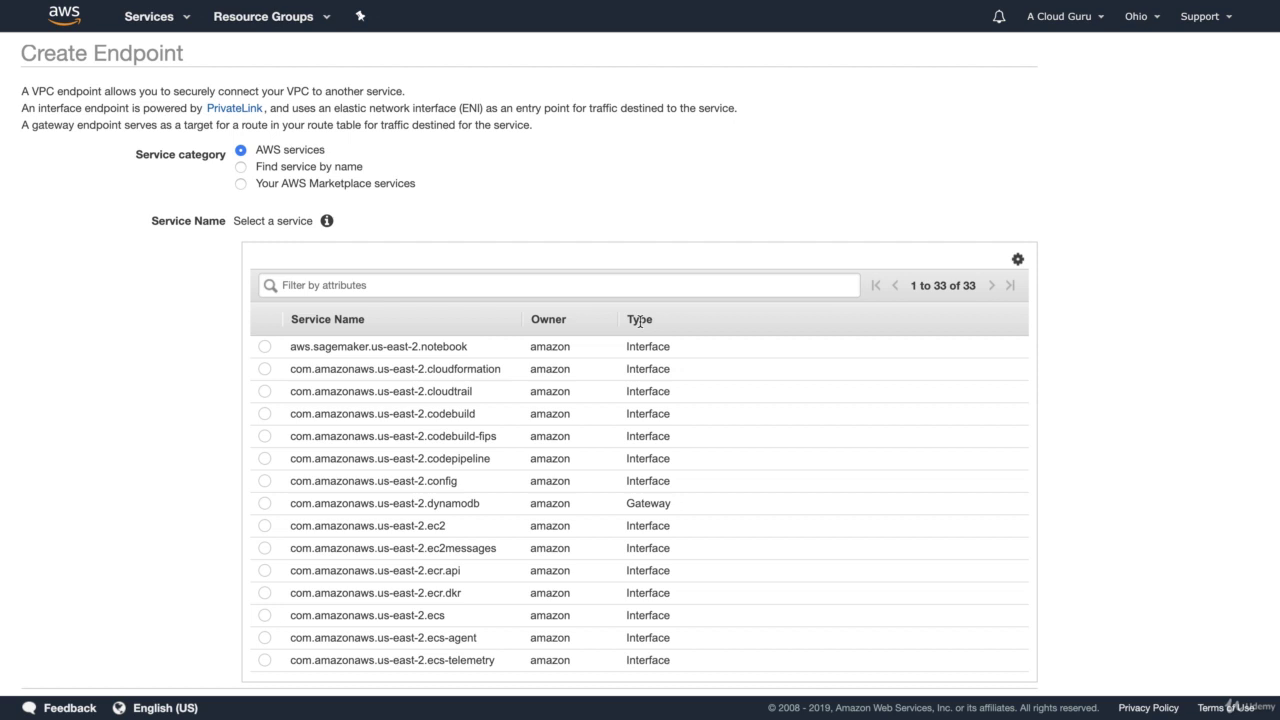
pyautogui.scroll(-1, 648, 373)
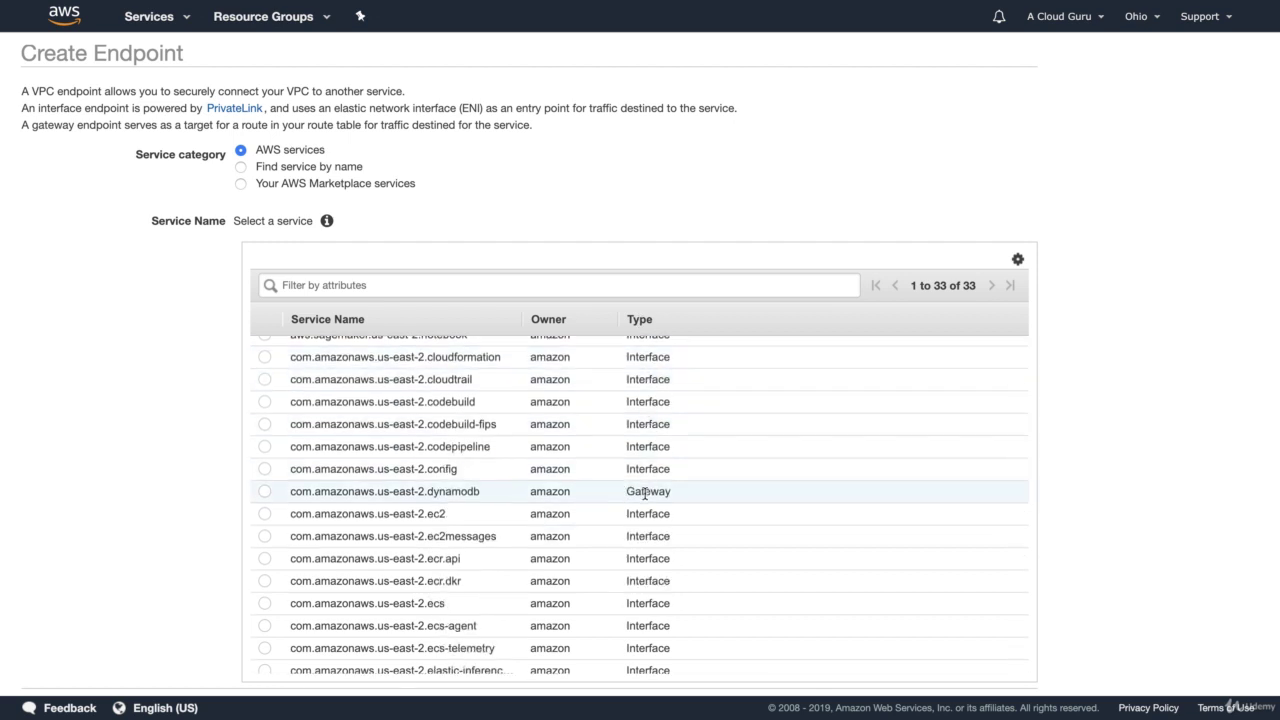
pyautogui.scroll(-8, 645, 494)
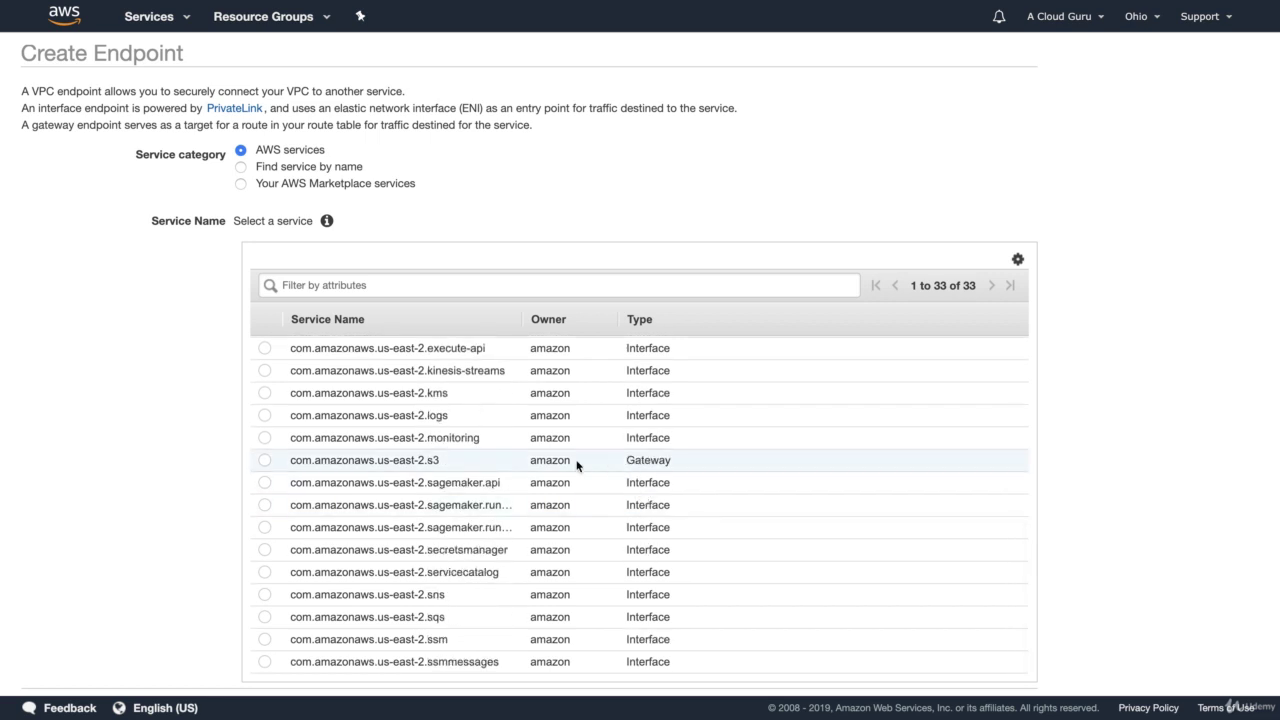
pyautogui.click(266, 461)
pyautogui.scroll(-6, 268, 463)
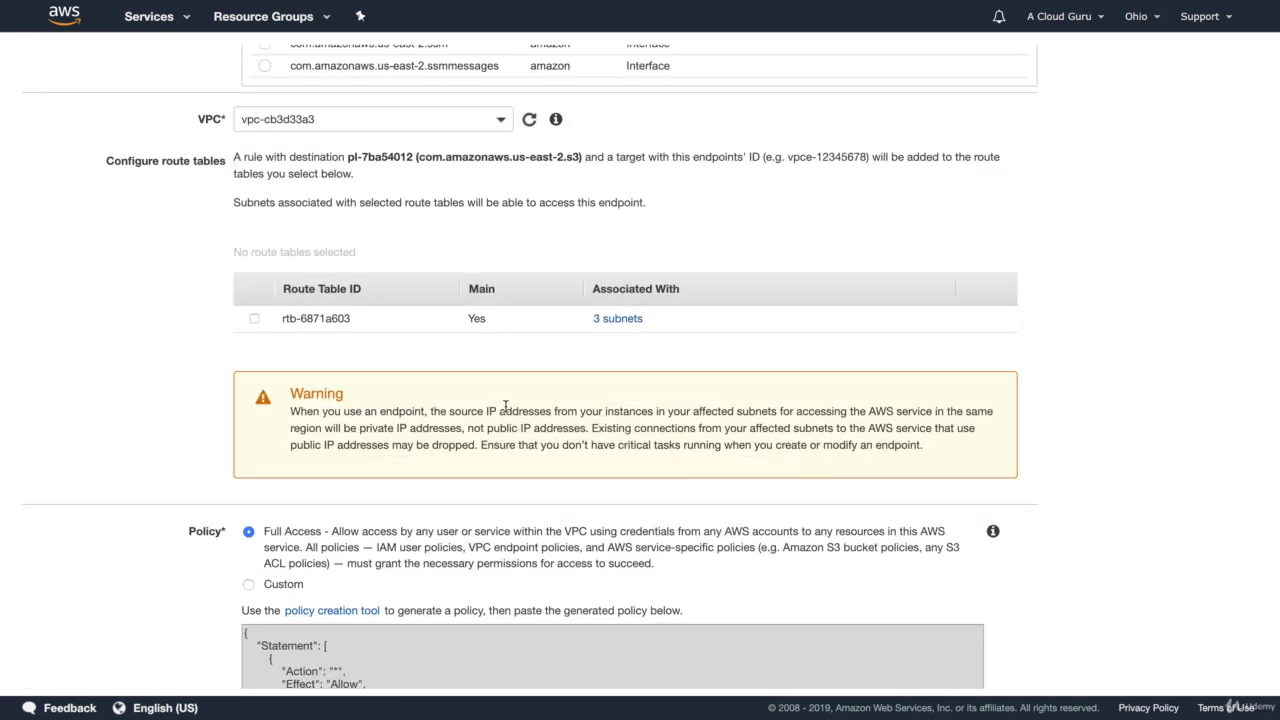
# Put the endpoint in vpc-07999b20eeffad16b, attach rtb-0586c35ad18f2aa29, and create it with Full Access
pyautogui.click(502, 121)
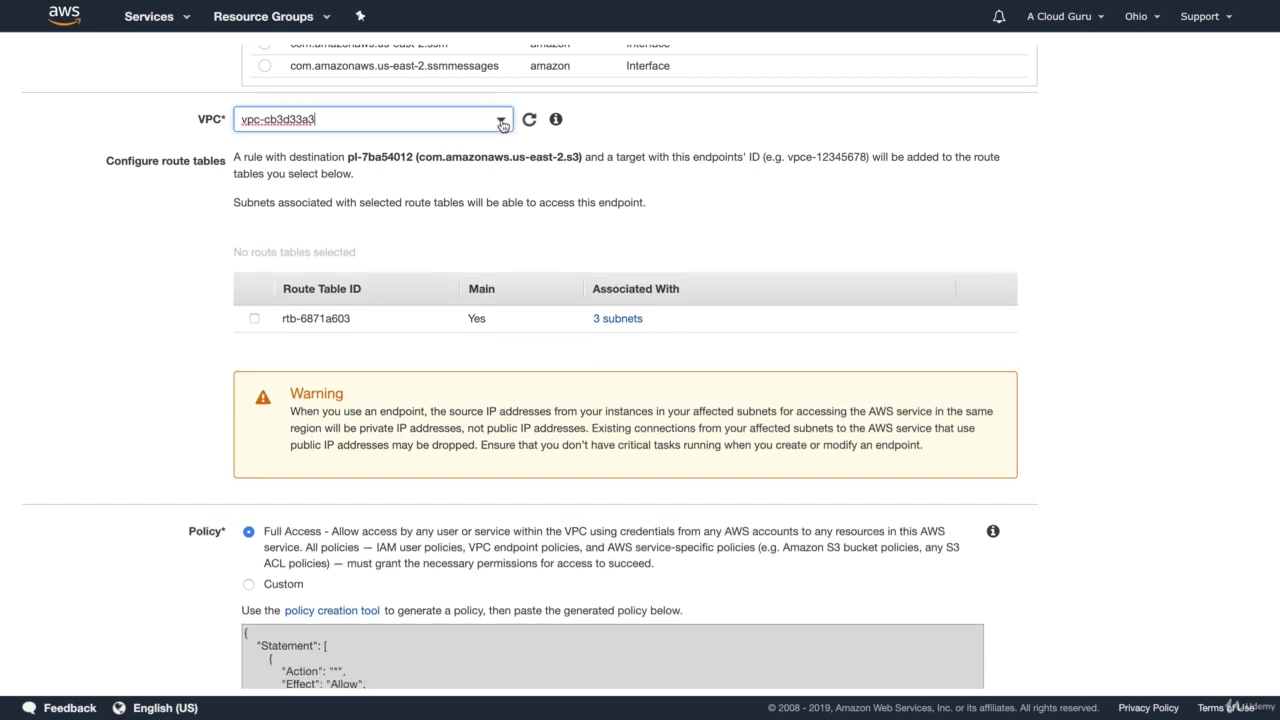
pyautogui.click(488, 210)
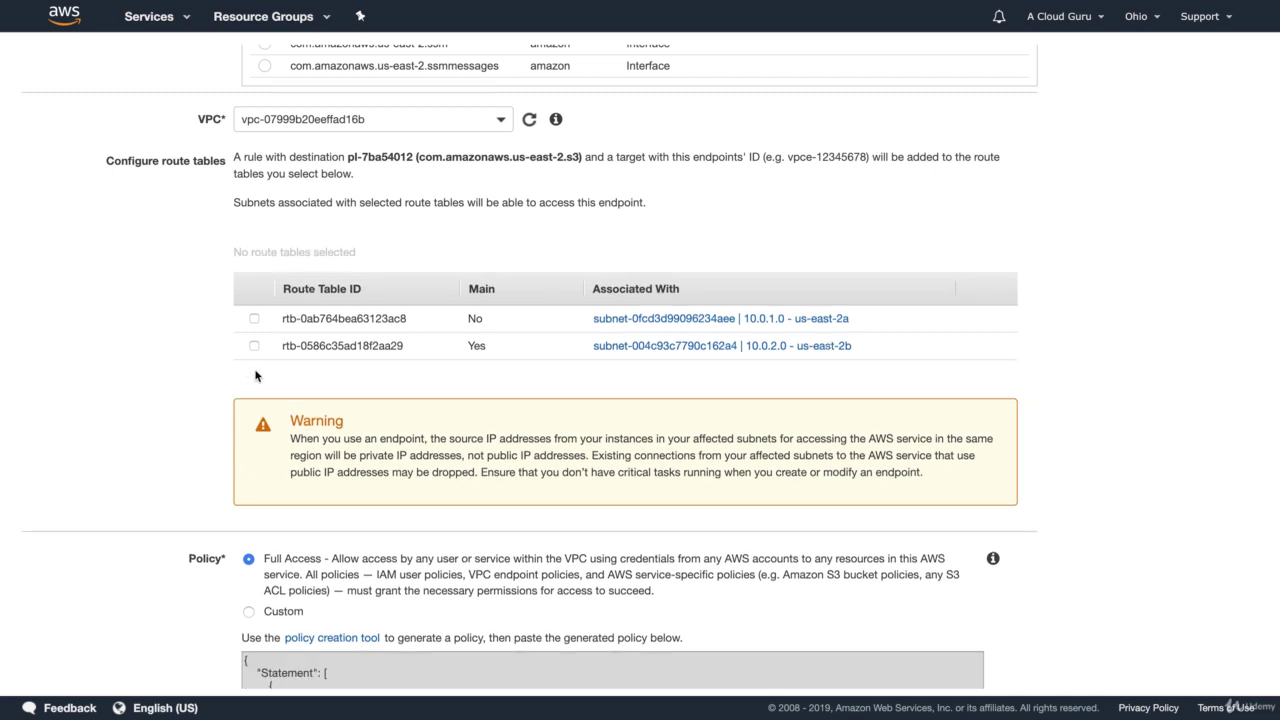
pyautogui.click(254, 346)
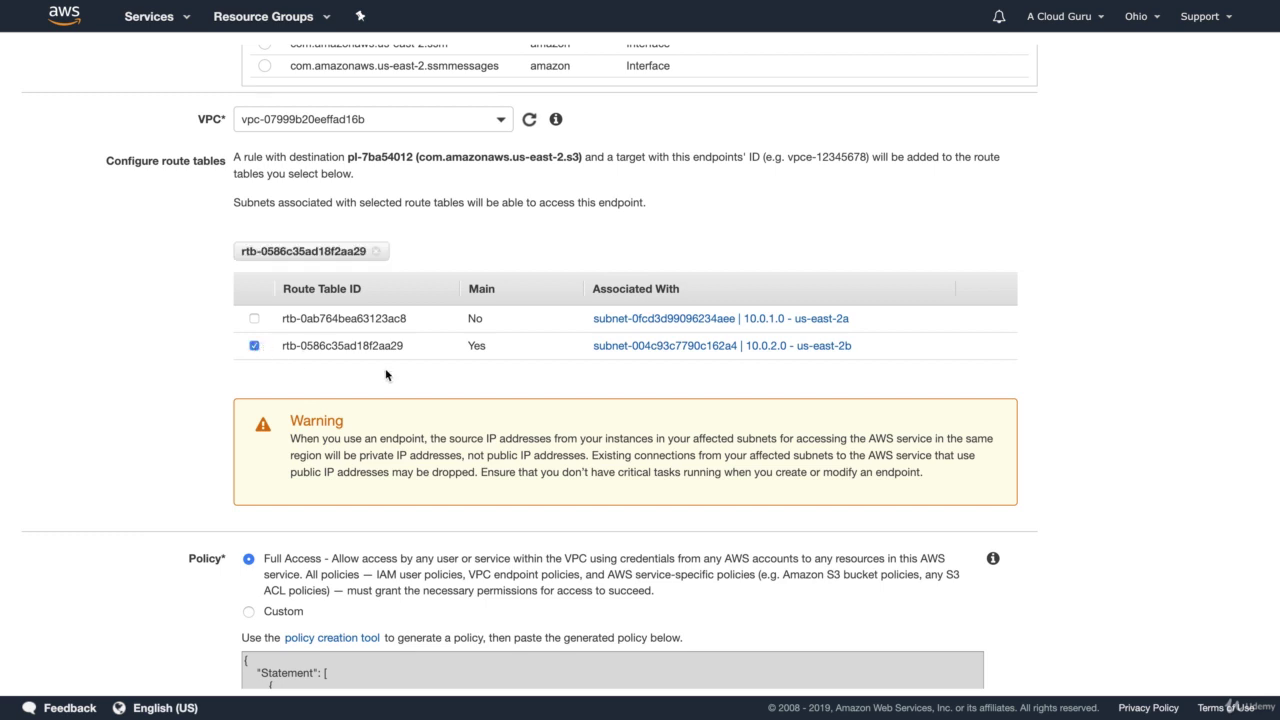
pyautogui.scroll(-4, 386, 374)
pyautogui.scroll(-1, 386, 374)
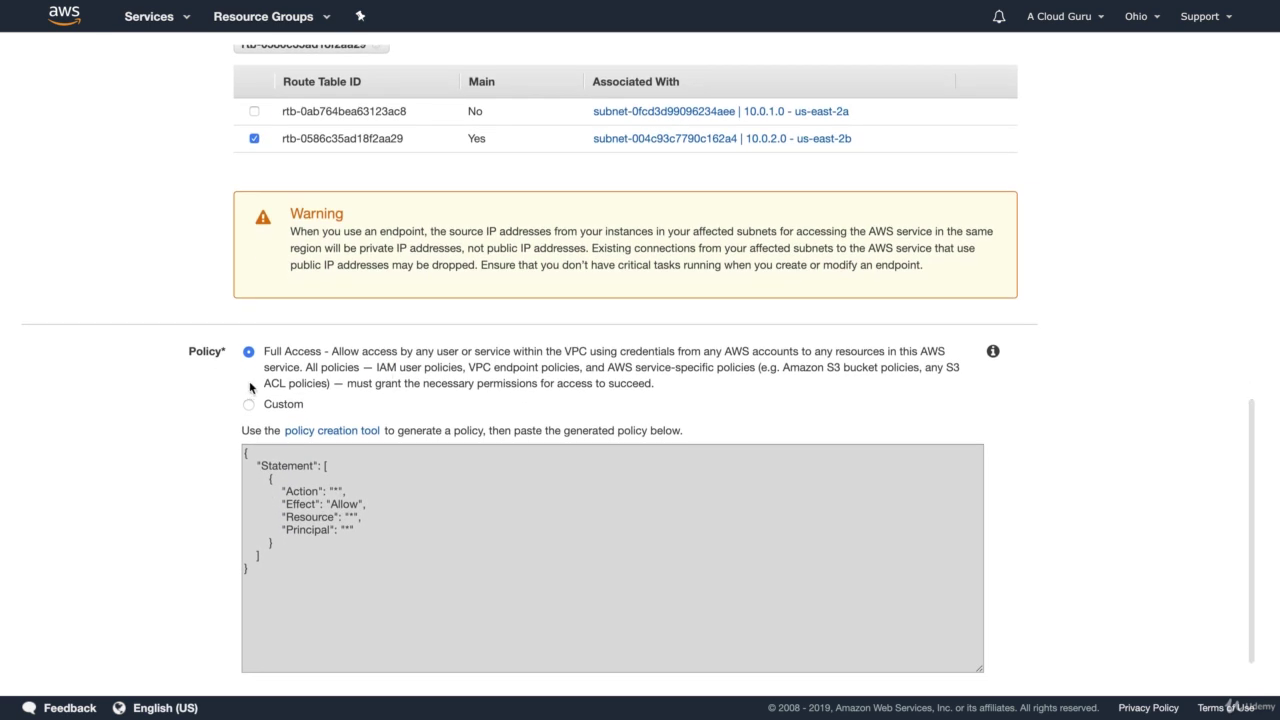
pyautogui.scroll(-1, 341, 377)
pyautogui.scroll(-1, 160, 439)
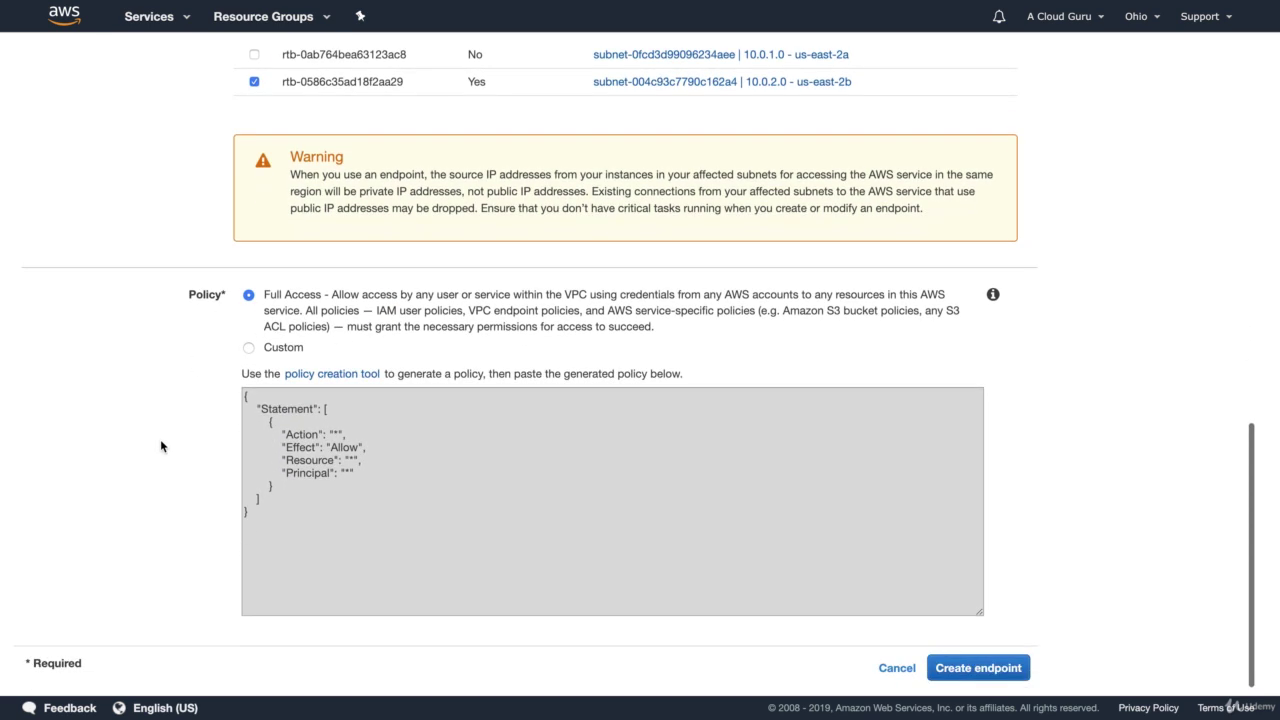
pyautogui.click(985, 668)
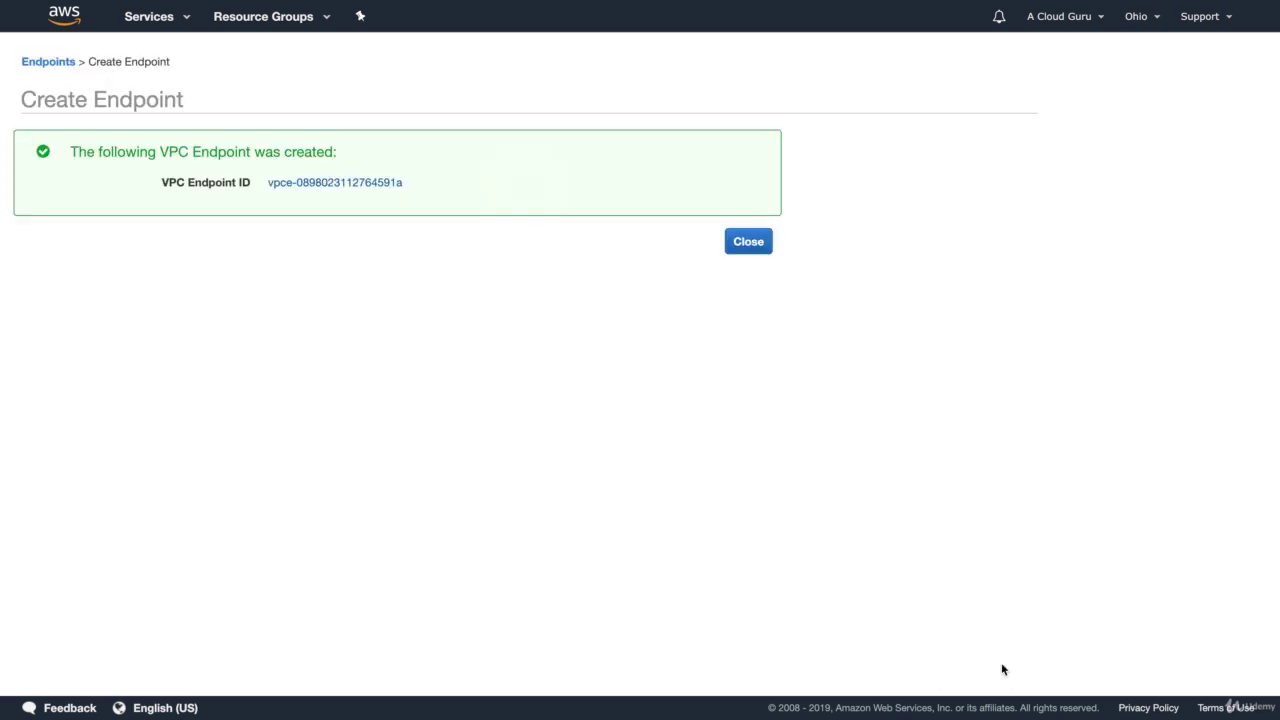
# Show the three routes of main route table rtb-0586c35ad18f2aa29, including the new endpoint route
pyautogui.click(750, 244)
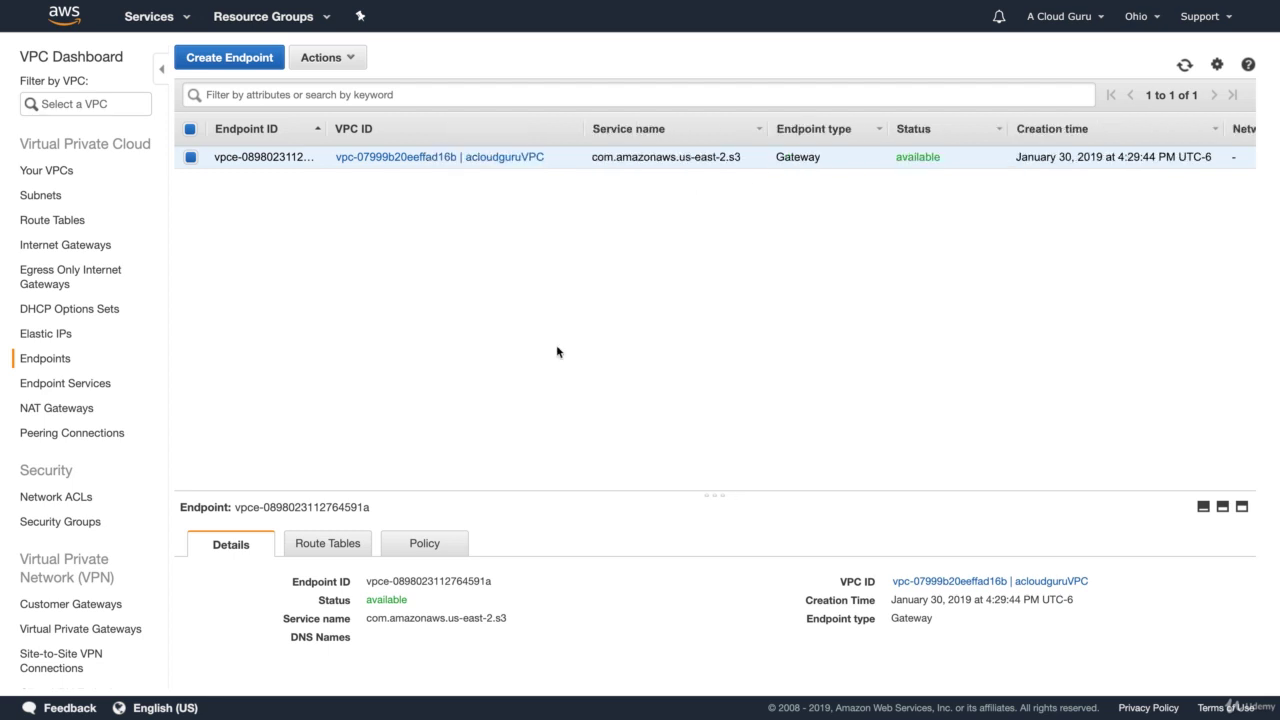
pyautogui.click(70, 222)
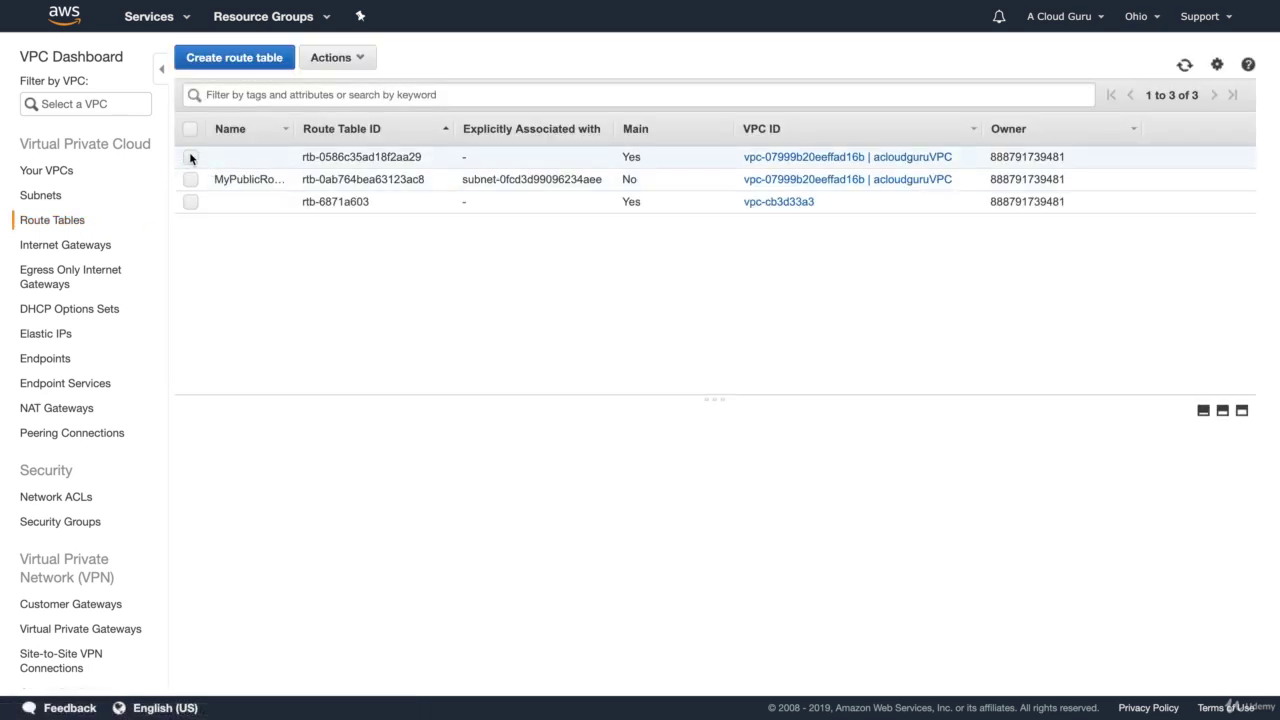
pyautogui.click(191, 157)
pyautogui.click(328, 450)
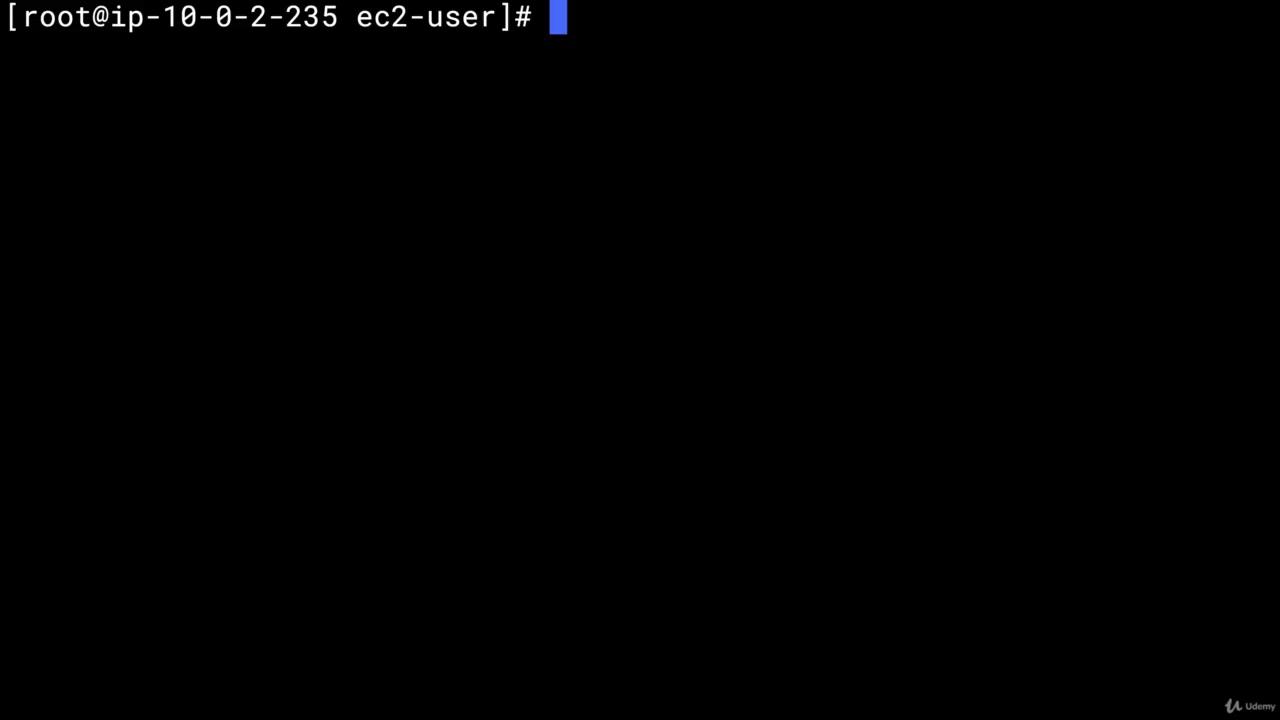
# Rerun aws s3 ls and cancel it with Ctrl+C when it hangs
pyautogui.write('aws s3 ls')
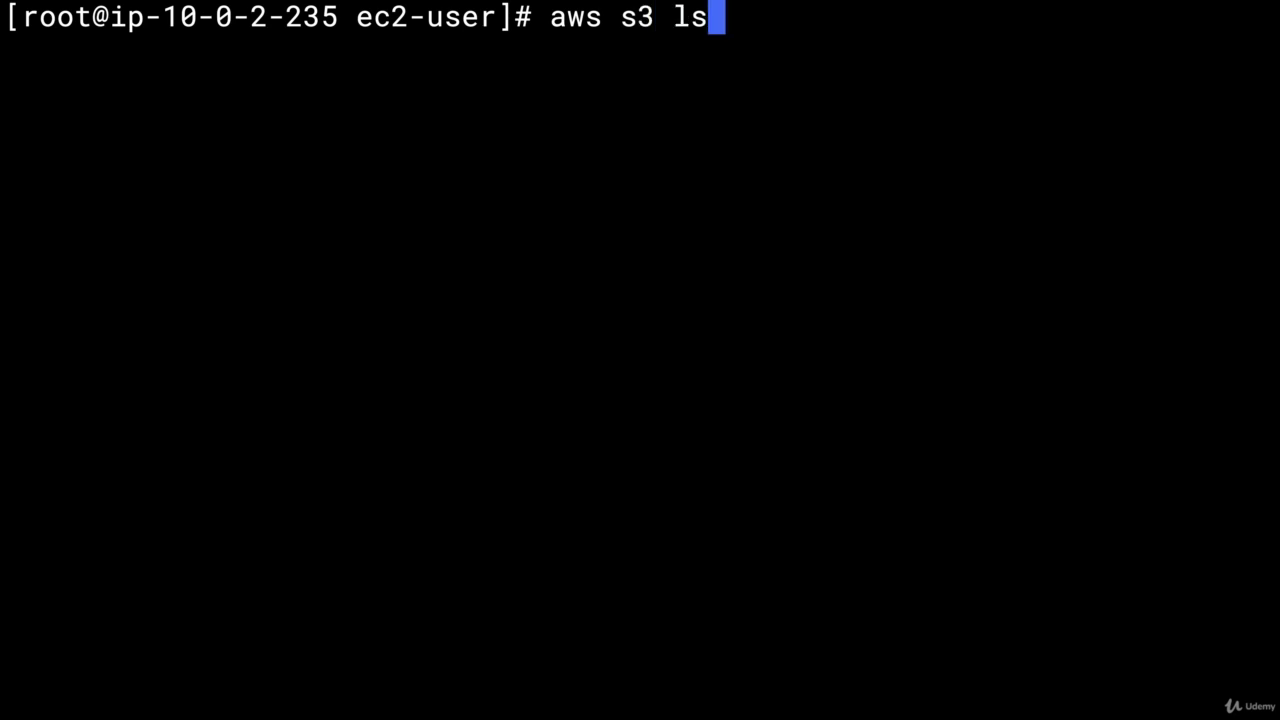
pyautogui.press('Return')
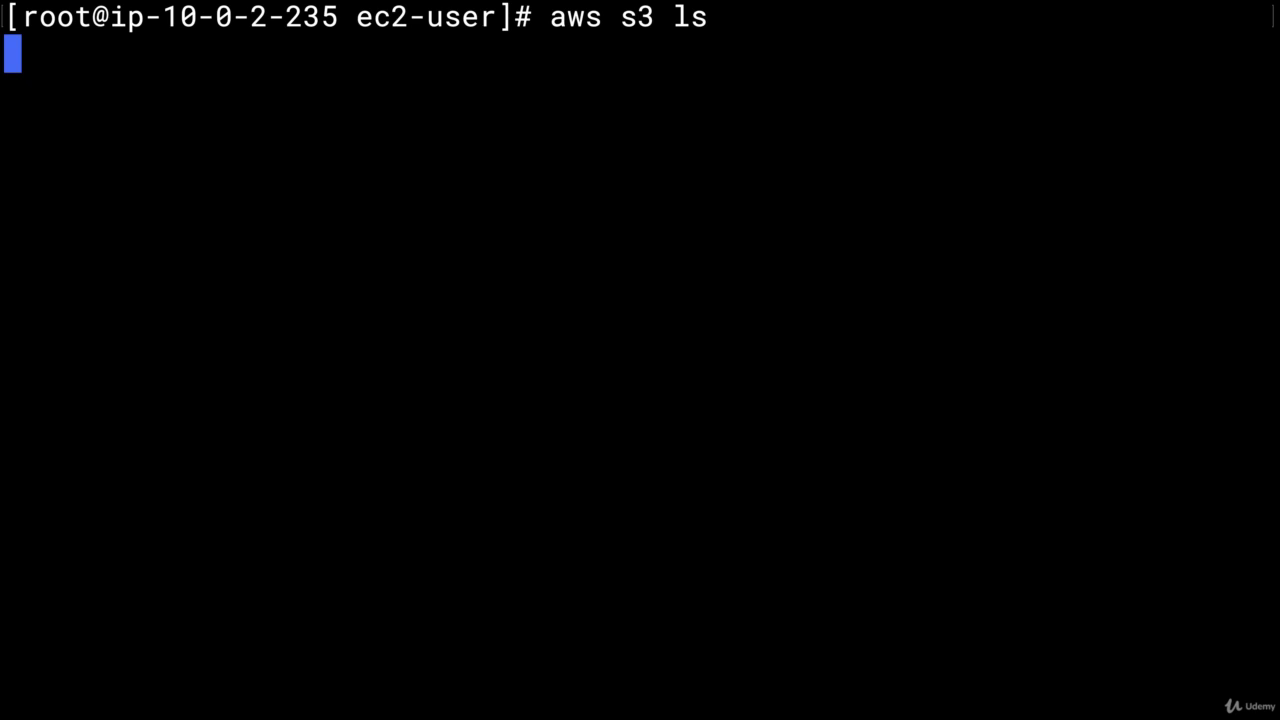
pyautogui.hotkey('ctrl', 'c')
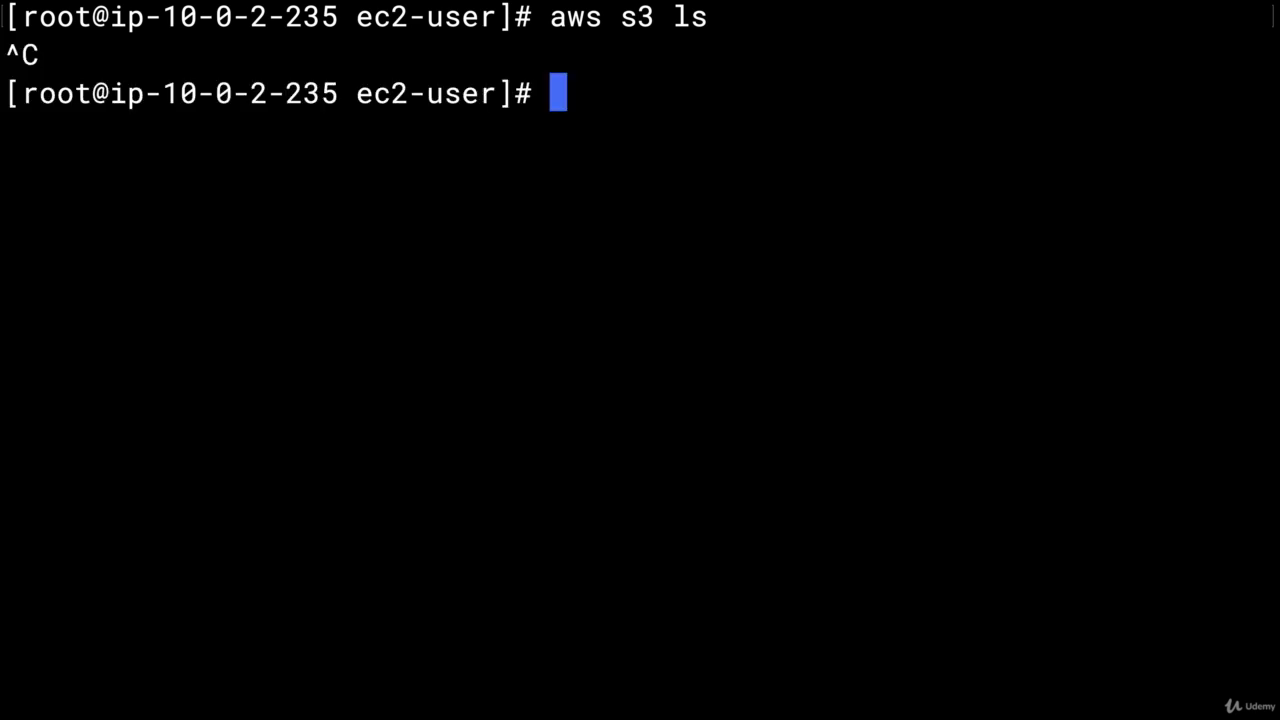
# Run aws s3 ls --region us-east-2 to list the S3 buckets
pyautogui.write('aws ')
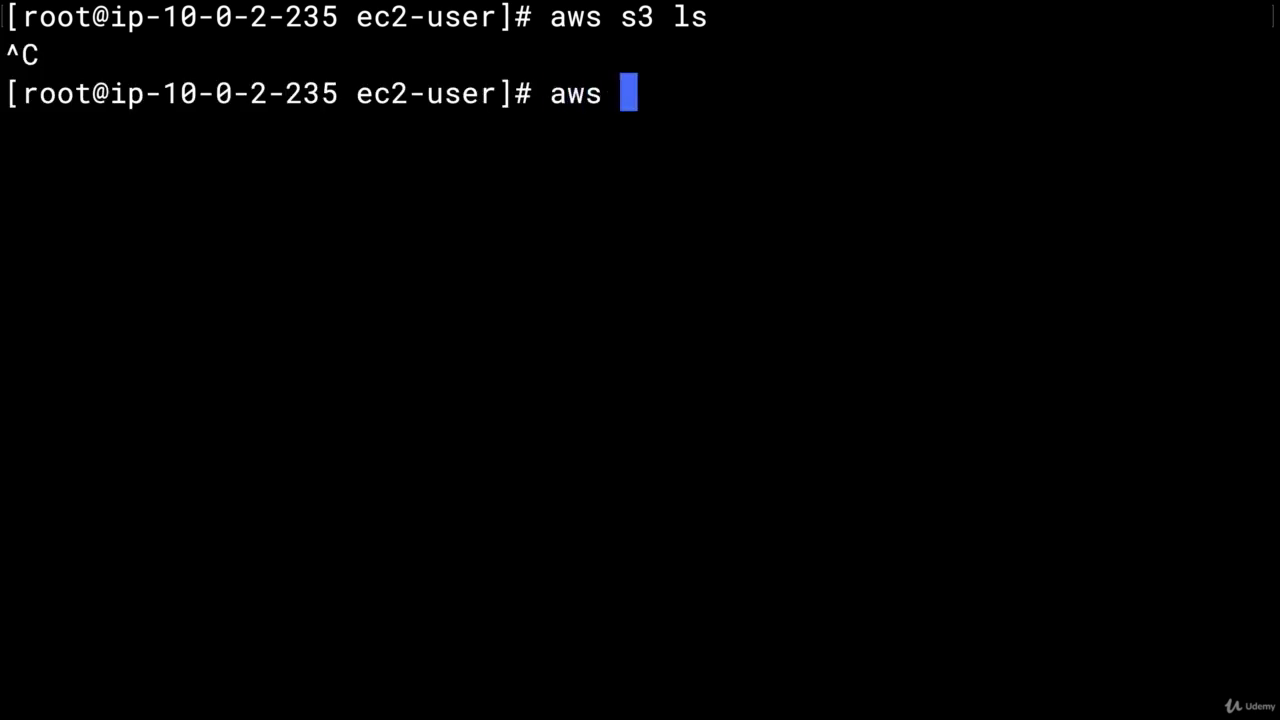
pyautogui.write('s3 l')
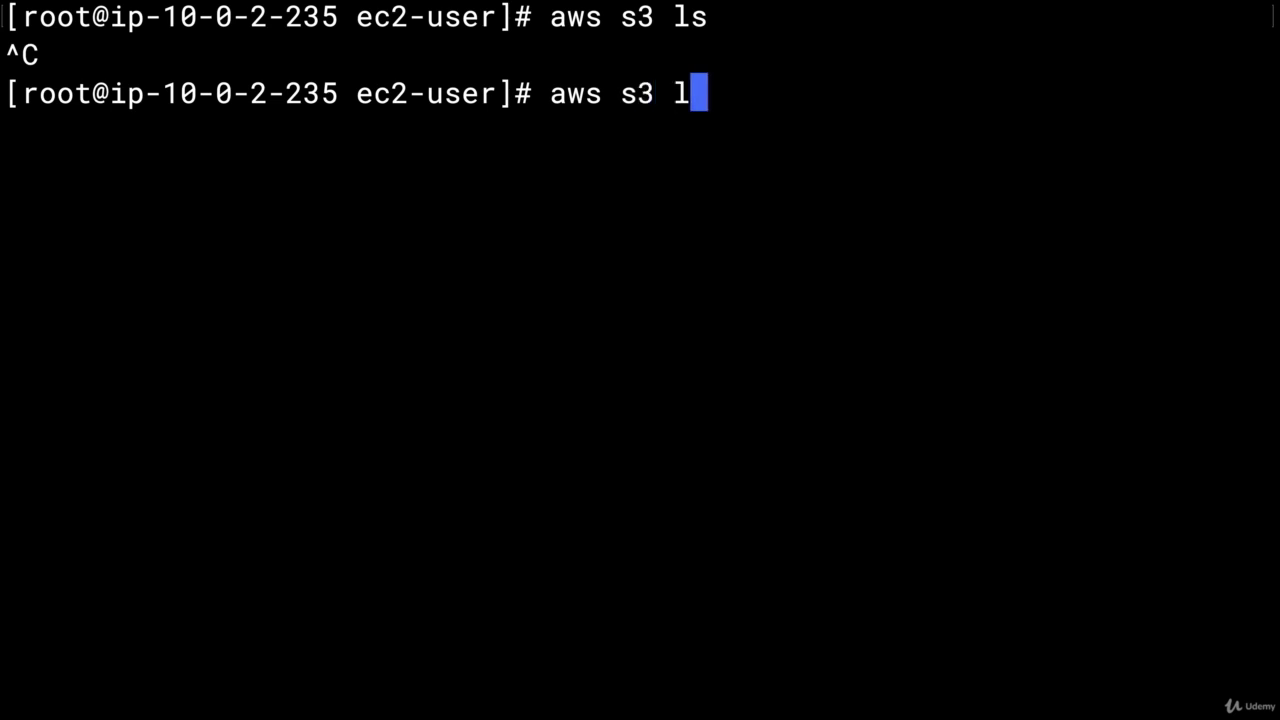
pyautogui.write('s --region')
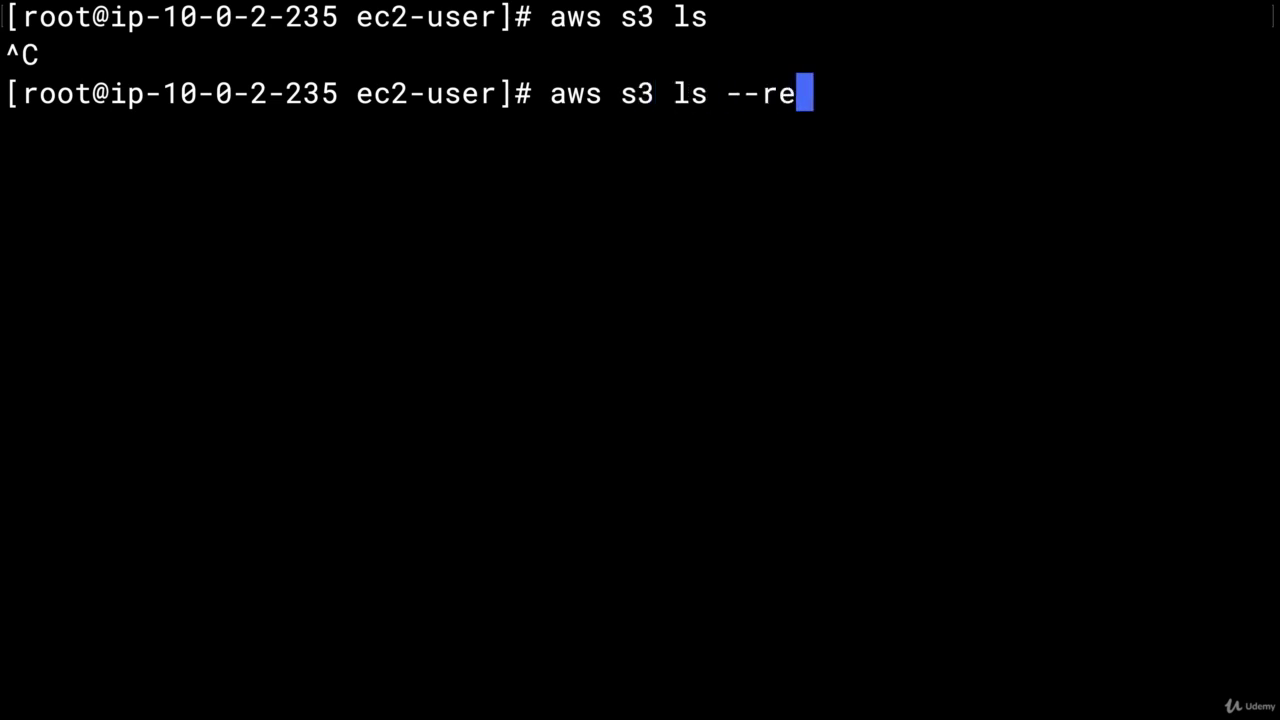
pyautogui.write('us')
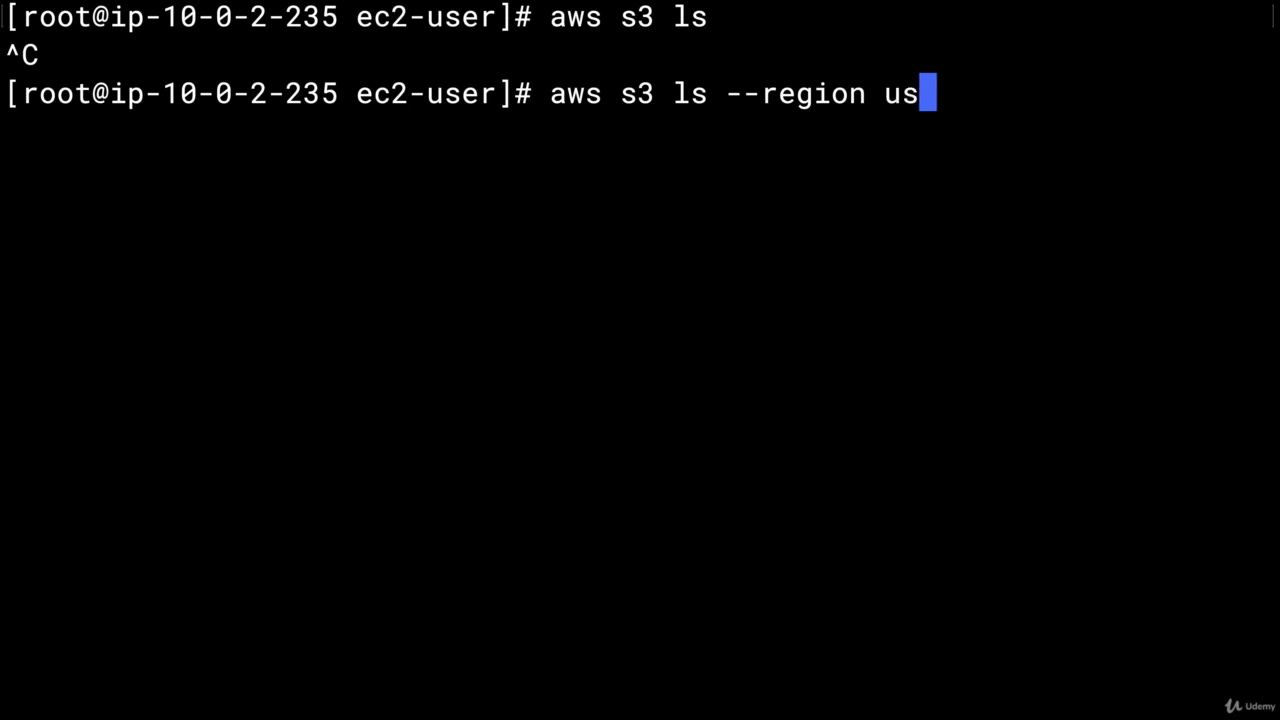
pyautogui.write('-eass')
pyautogui.press('BackSpace')
pyautogui.write('t')
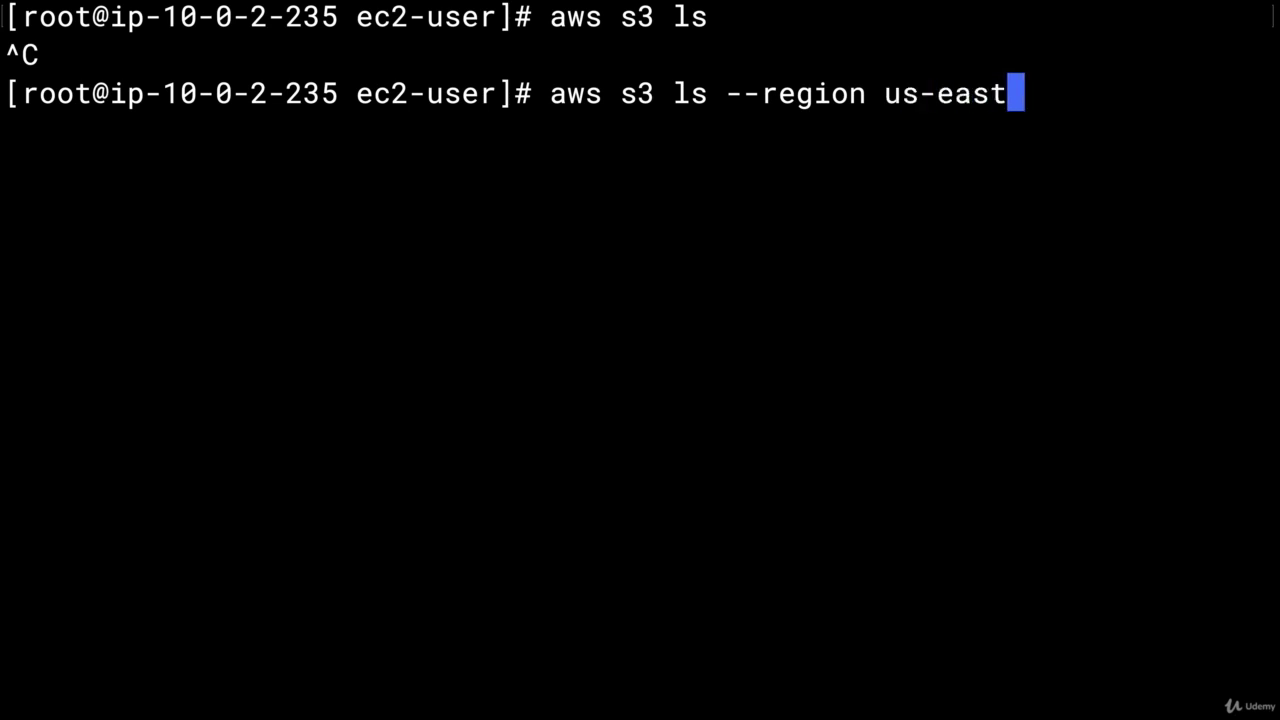
pyautogui.write('-2')
pyautogui.press('Return')
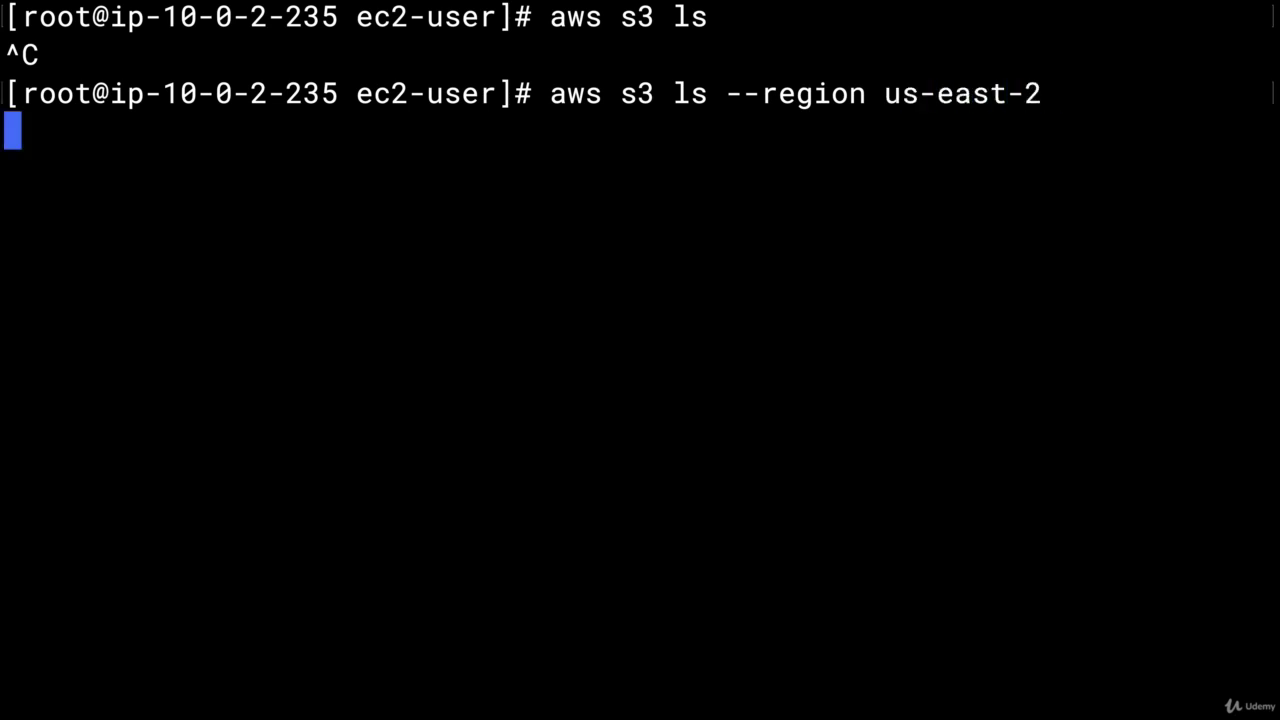